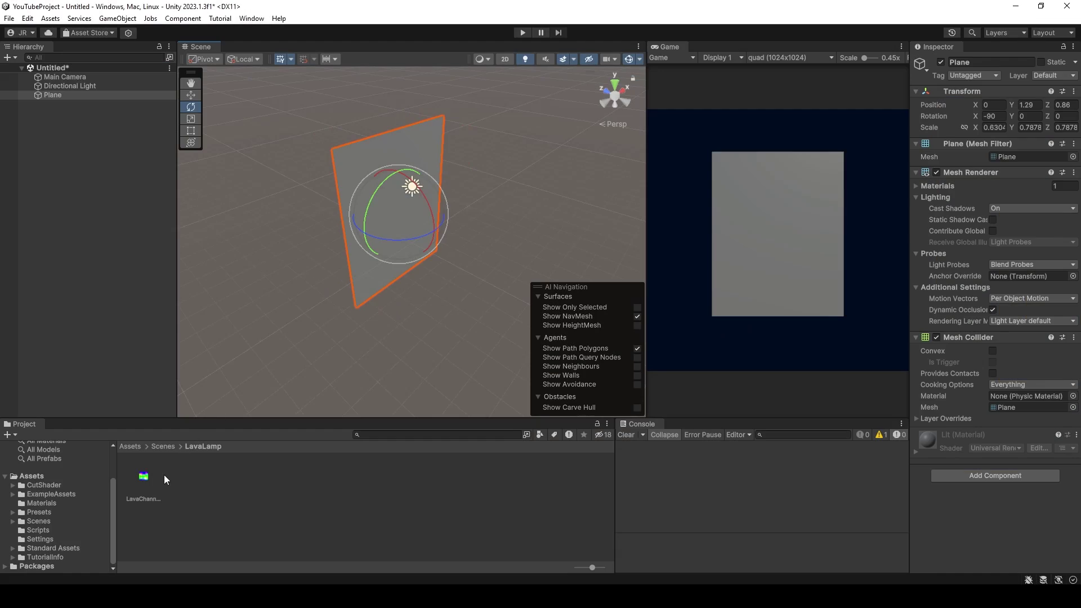
Step: Show the LavaChannels texture's import settings in a widened Inspector
{"action": "left_click", "coordinate": [150, 480]}
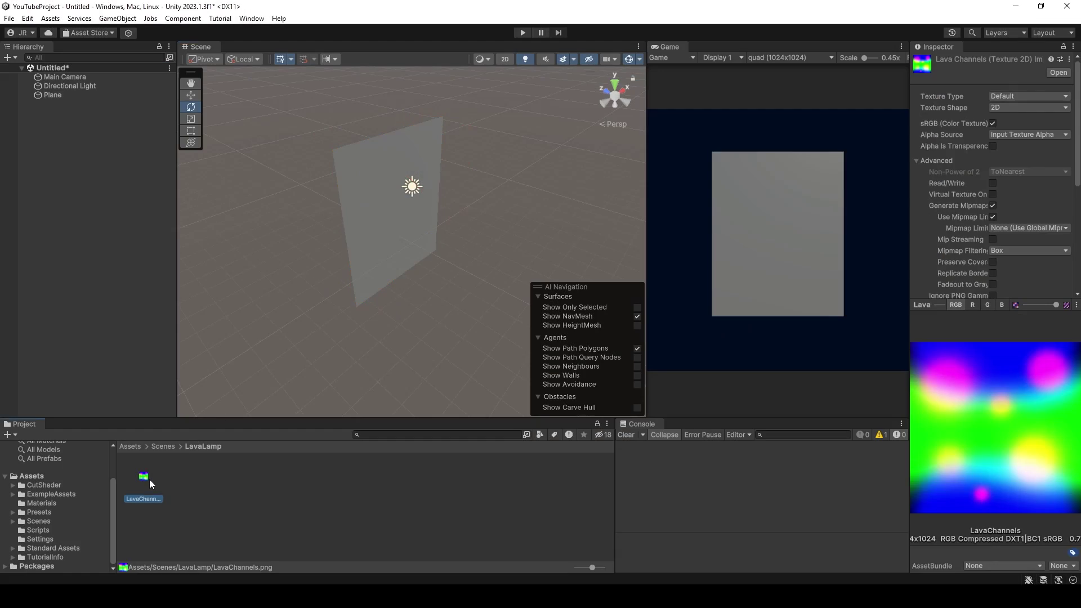
{"action": "left_click_drag", "start_coordinate": [908, 273], "coordinate": [758, 282]}
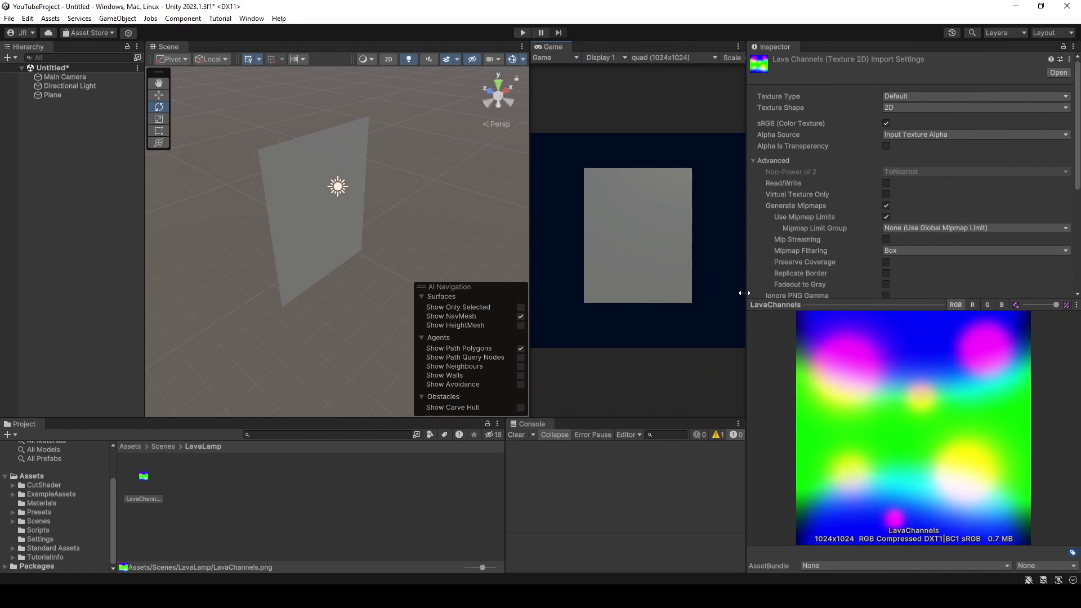
{"action": "scroll", "coordinate": [1068, 149], "scroll_direction": "down", "scroll_amount": 10}
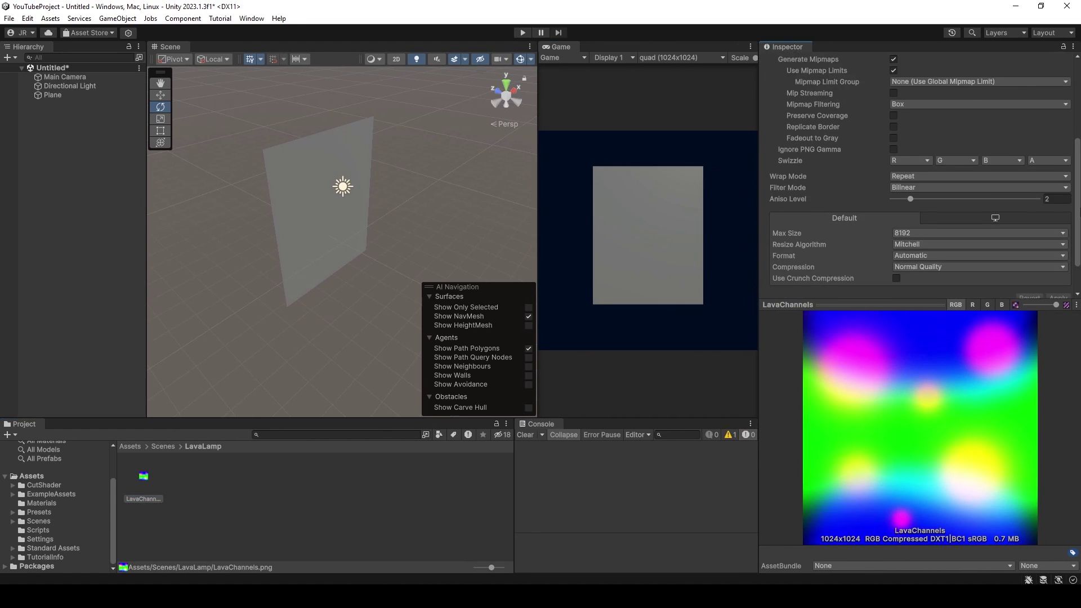
{"action": "scroll", "coordinate": [1068, 237], "scroll_direction": "up", "scroll_amount": 1}
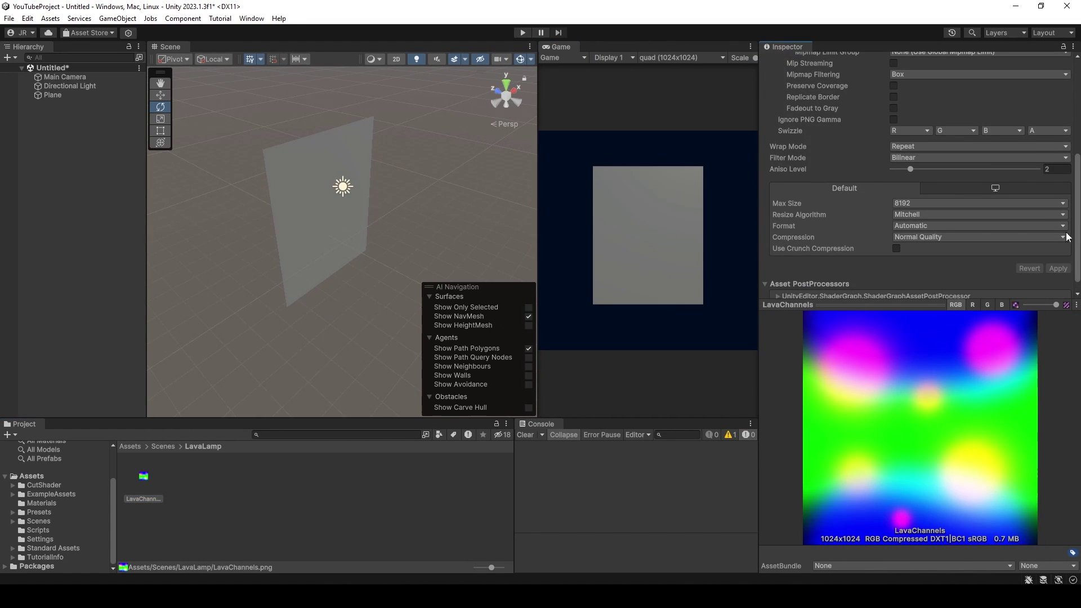
Step: Preview the texture's red, green and blue channels in turn, then return to full RGB
{"action": "left_click", "coordinate": [973, 305]}
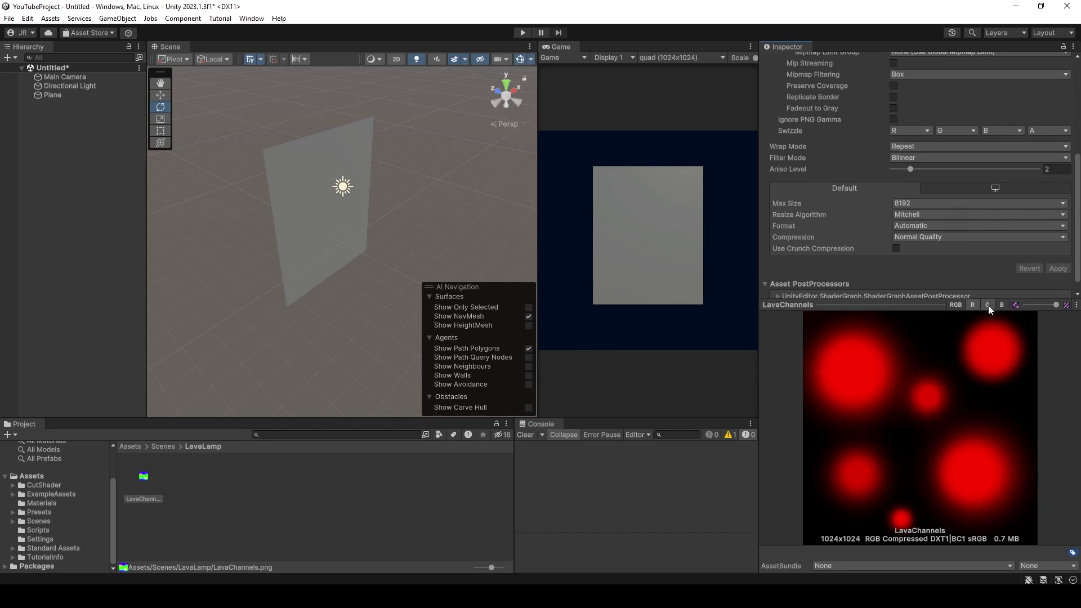
{"action": "left_click", "coordinate": [988, 306]}
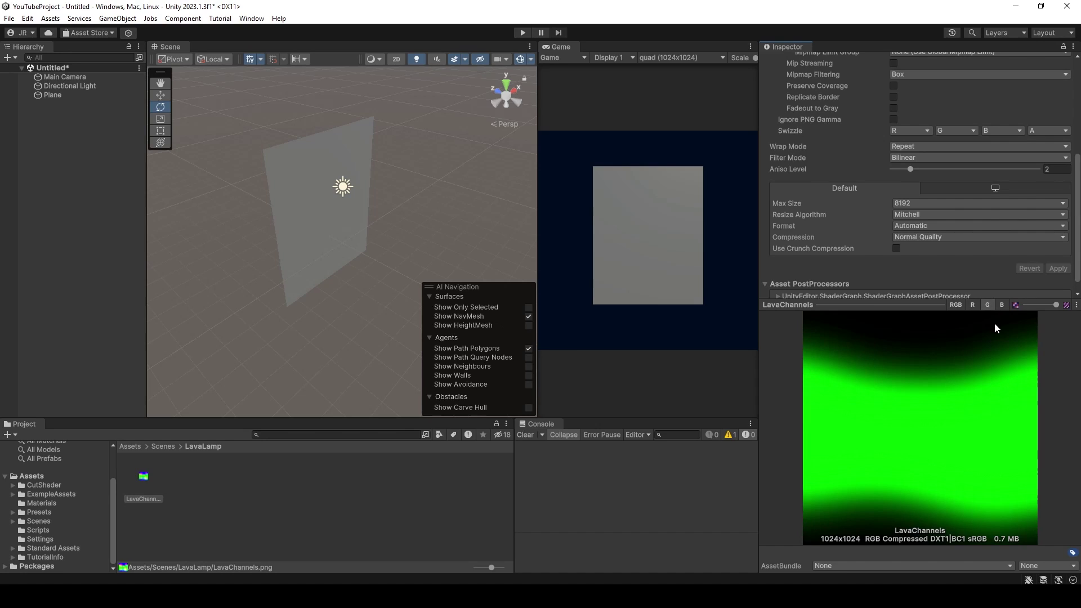
{"action": "left_click", "coordinate": [1003, 306]}
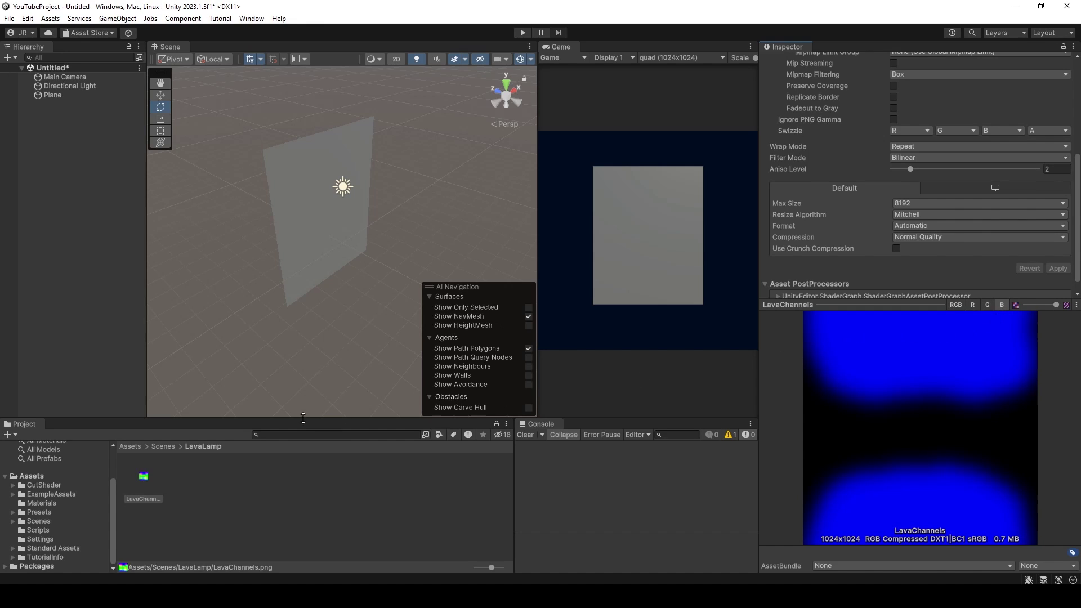
{"action": "left_click", "coordinate": [959, 308]}
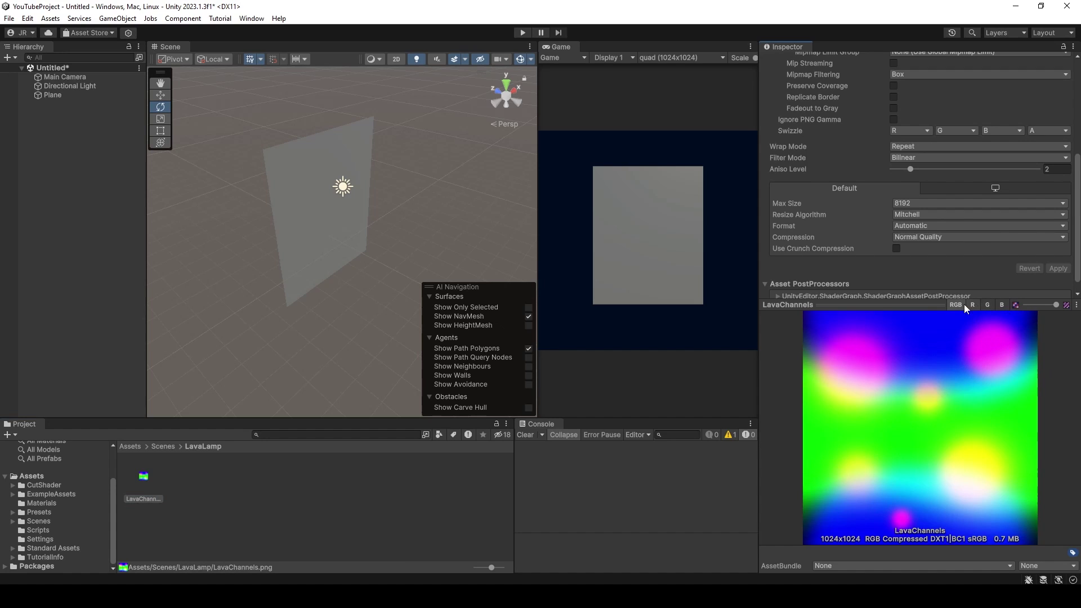
Step: Shrink the texture preview, enlarge the Scene view and orbit around the plane
{"action": "left_click_drag", "start_coordinate": [937, 305], "coordinate": [921, 405]}
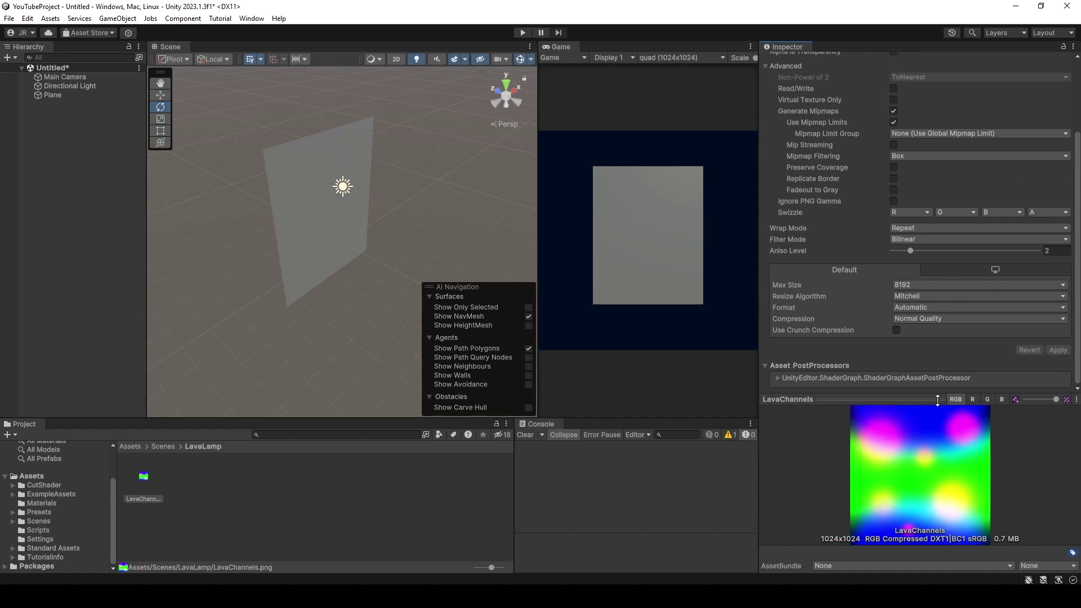
{"action": "left_click_drag", "start_coordinate": [756, 299], "coordinate": [898, 305]}
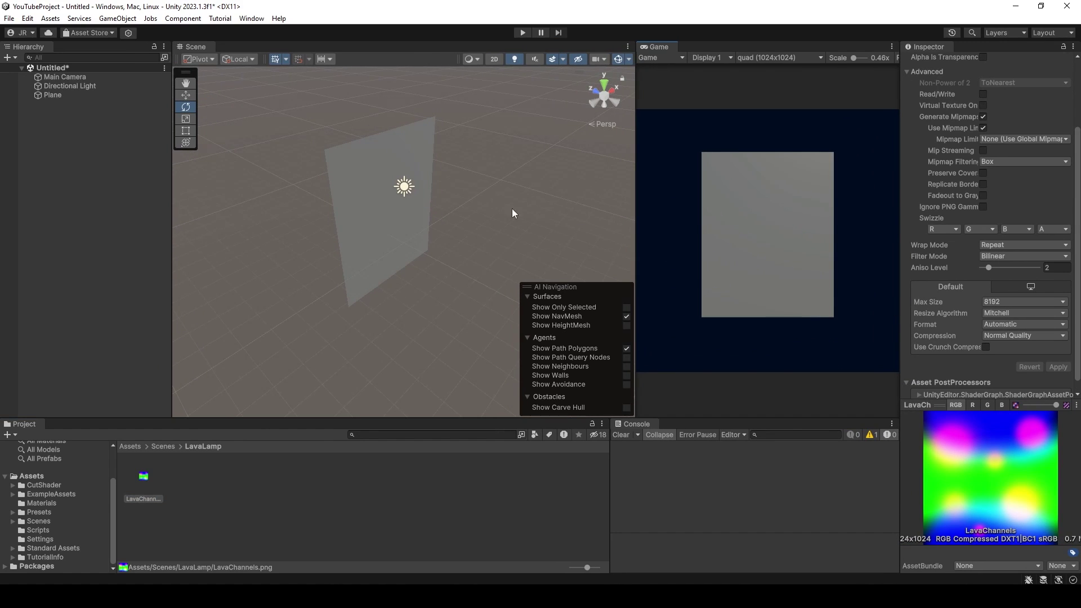
{"action": "mouse_move", "coordinate": [469, 194]}
{"action": "middle_mouse_down"}
{"action": "mouse_move", "coordinate": [454, 235]}
{"action": "mouse_move", "coordinate": [459, 215]}
{"action": "middle_mouse_up"}
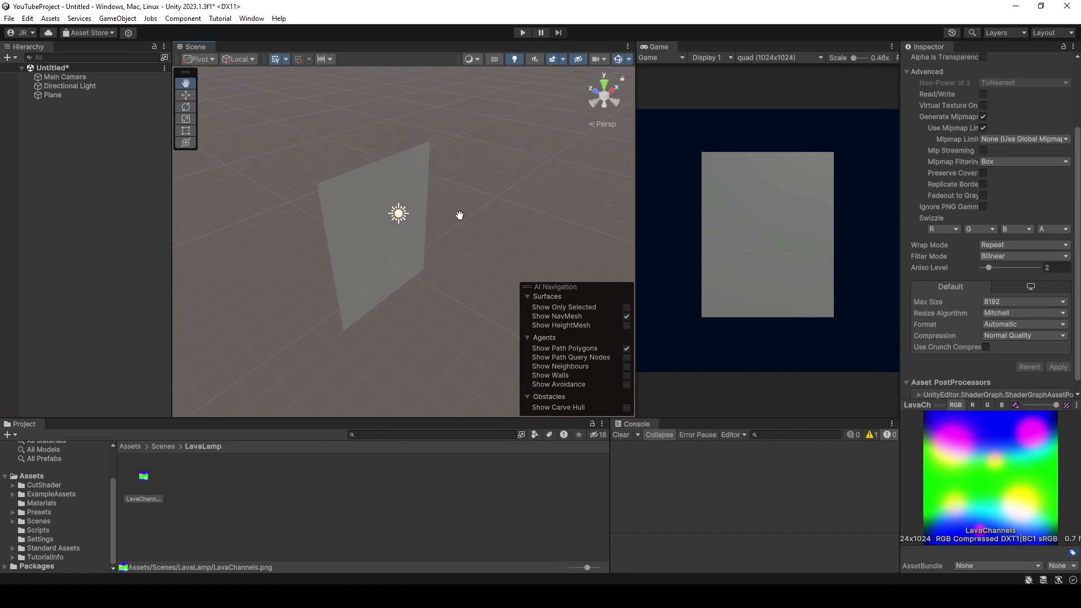
{"action": "mouse_move", "coordinate": [454, 213]}
{"action": "left_mouse_down", "text": "alt"}
{"action": "mouse_move", "coordinate": [489, 202]}
{"action": "mouse_move", "coordinate": [378, 203]}
{"action": "mouse_move", "coordinate": [458, 208]}
{"action": "mouse_move", "coordinate": [424, 210]}
{"action": "left_mouse_up", "text": "alt"}
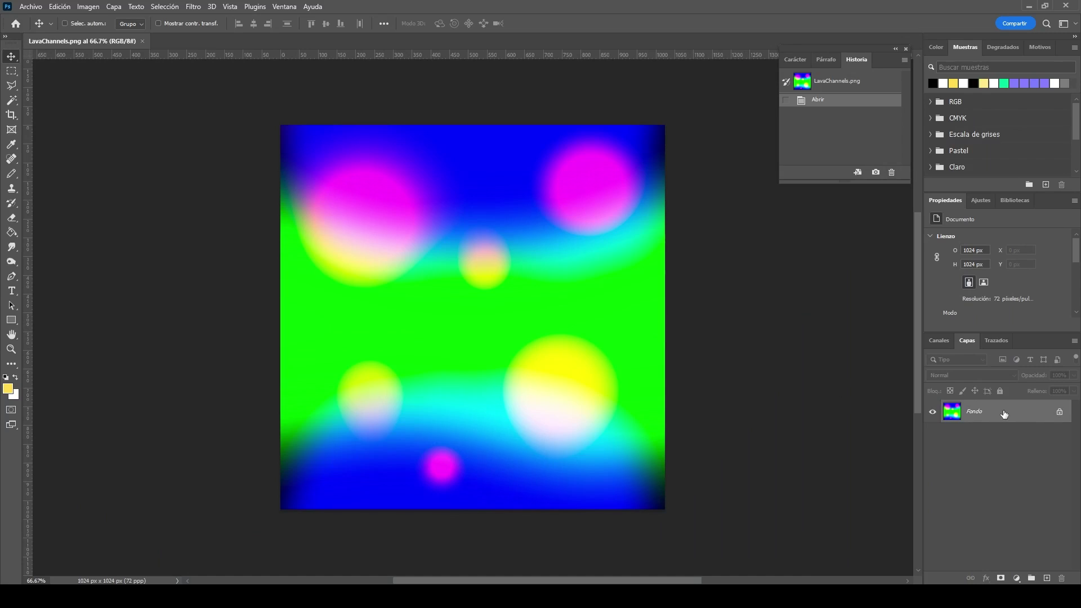
{"action": "left_click", "coordinate": [939, 340]}
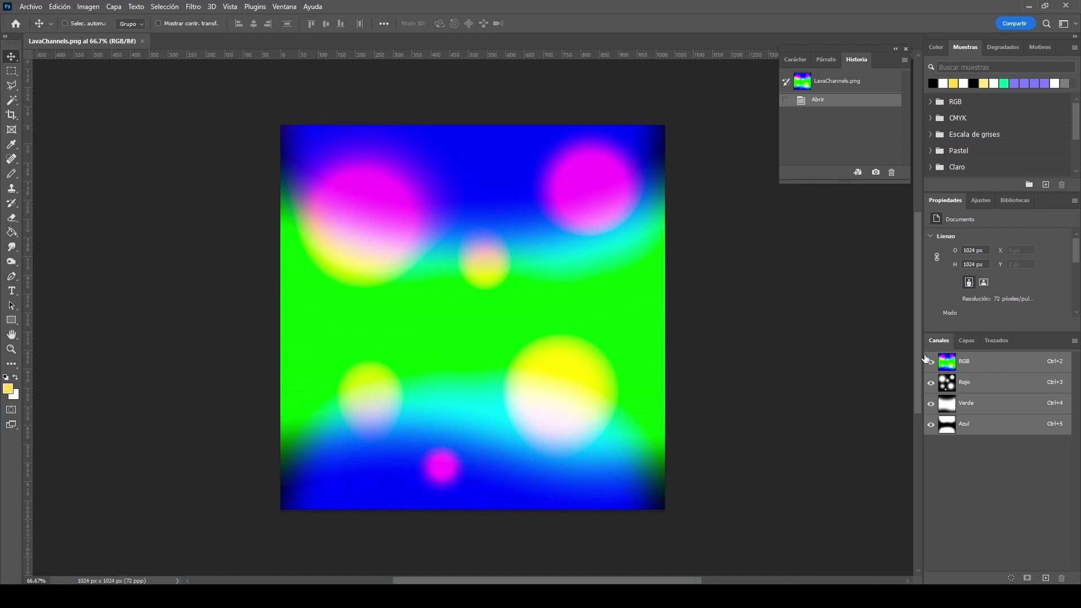
{"action": "left_click_drag", "start_coordinate": [923, 359], "coordinate": [838, 366]}
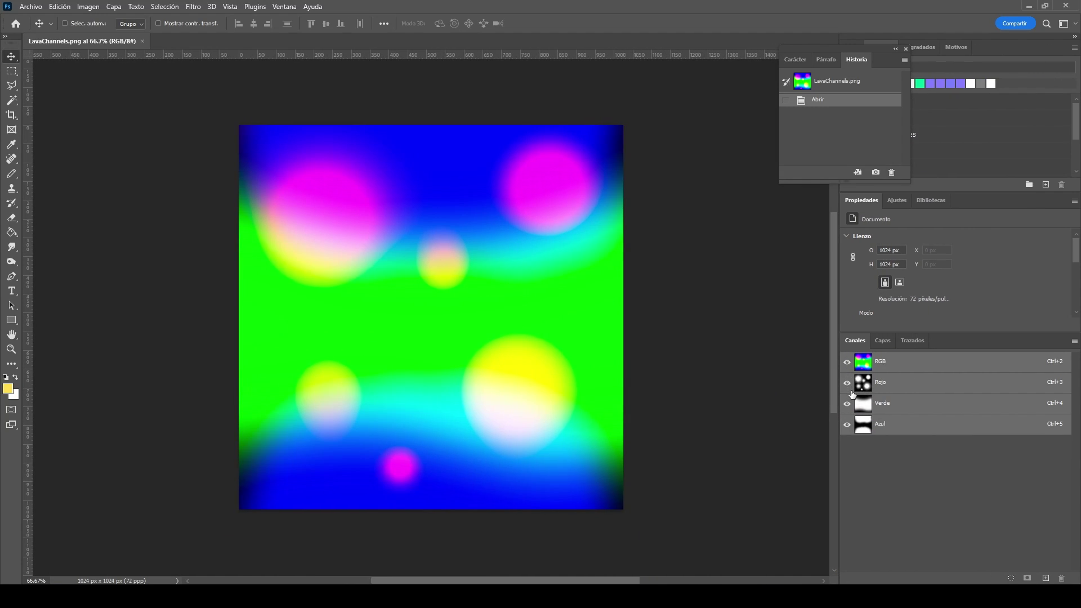
{"action": "left_click", "coordinate": [846, 383]}
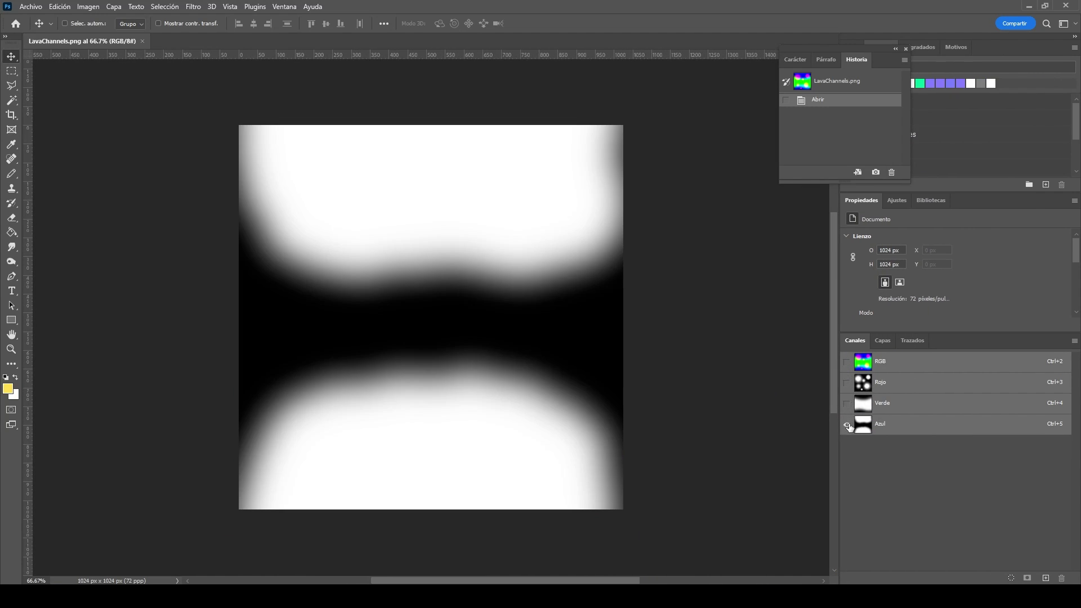
{"action": "left_click", "coordinate": [846, 403]}
{"action": "left_click", "coordinate": [847, 424]}
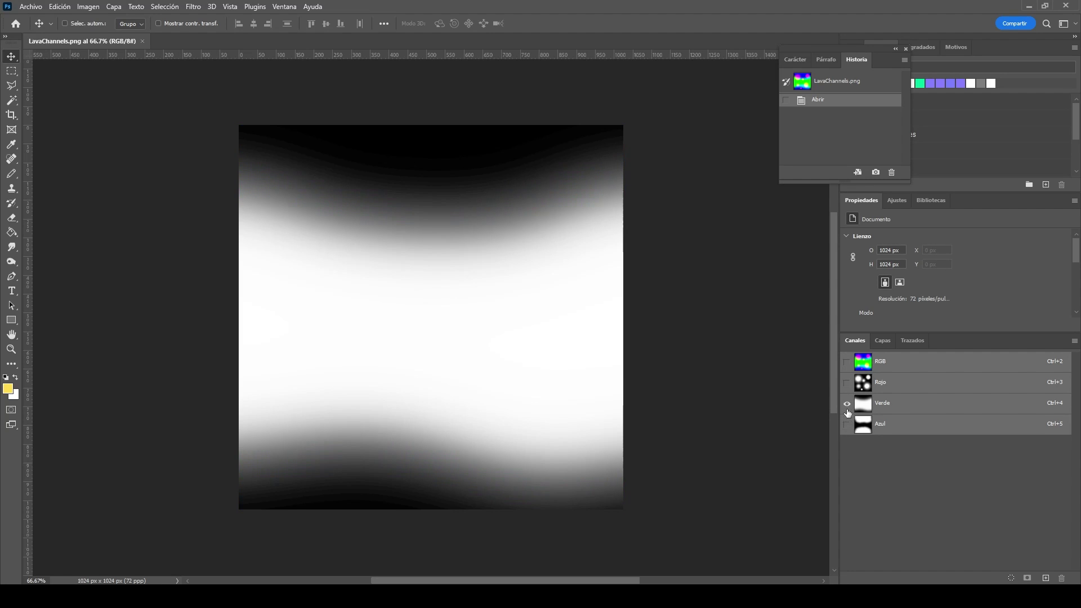
{"action": "left_click", "coordinate": [847, 383]}
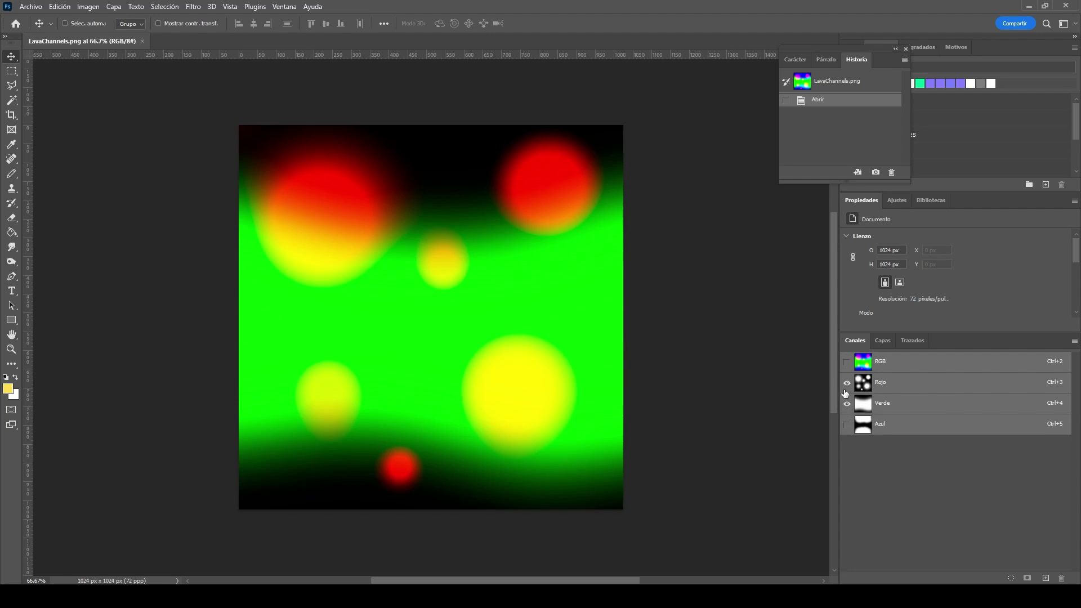
{"action": "left_click", "coordinate": [847, 403]}
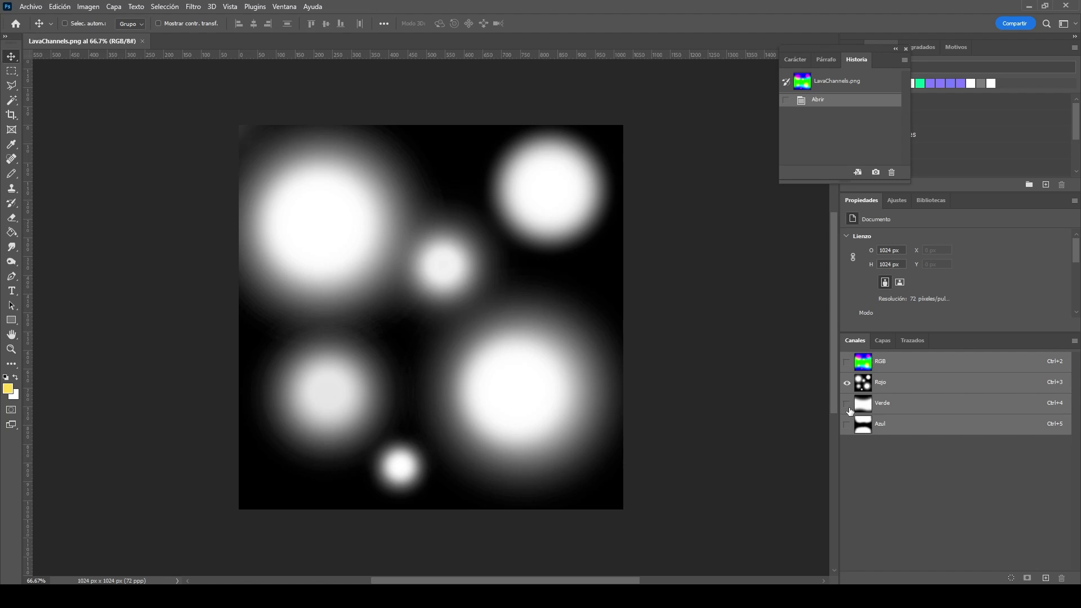
{"action": "left_click", "coordinate": [847, 424]}
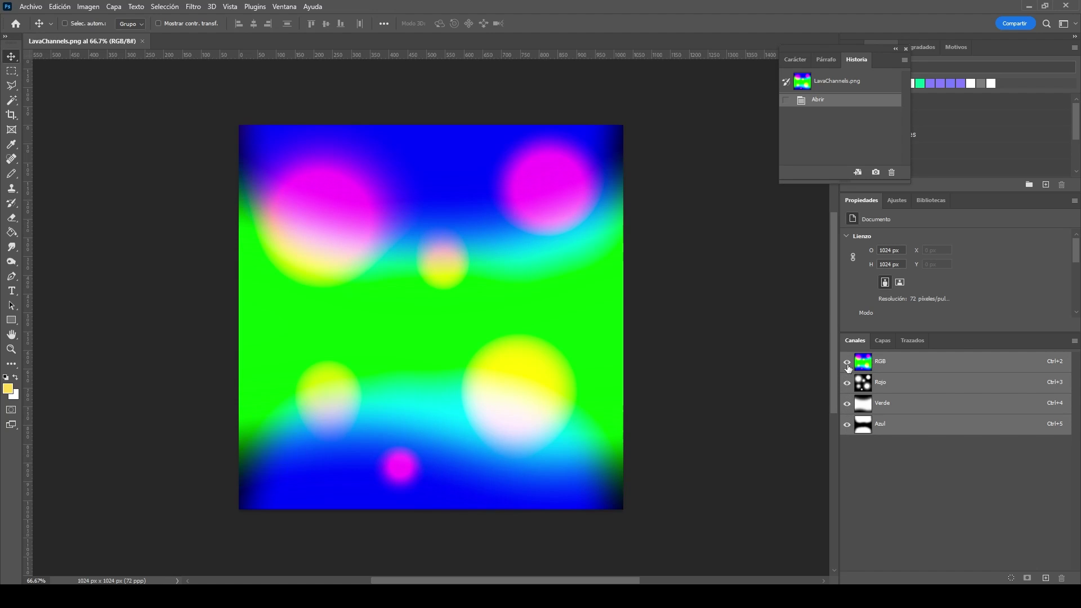
{"action": "left_click", "coordinate": [883, 342]}
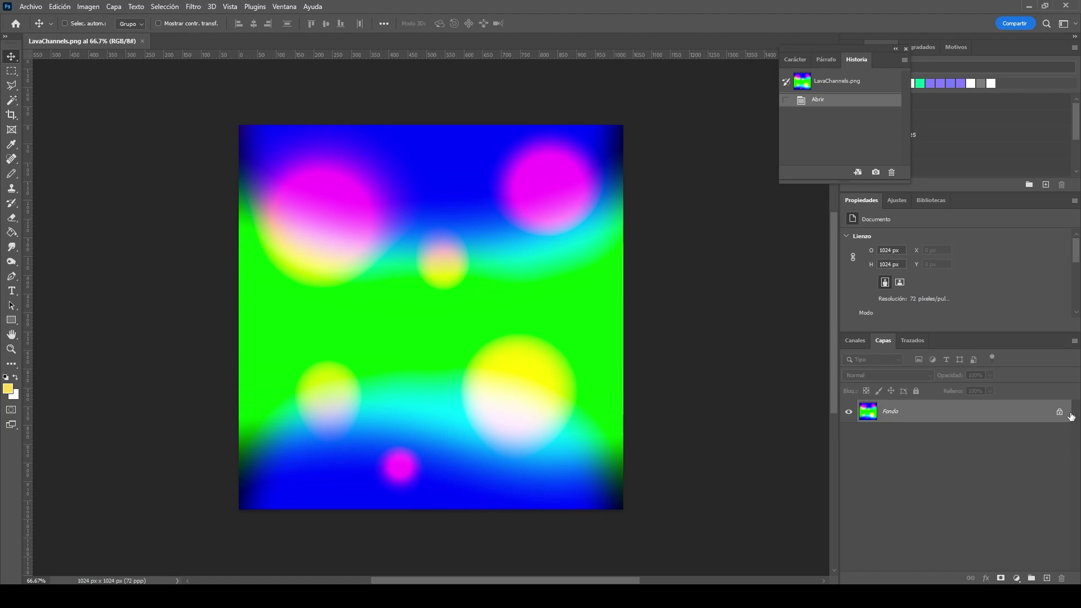
{"action": "left_click_drag", "start_coordinate": [491, 369], "coordinate": [514, 366]}
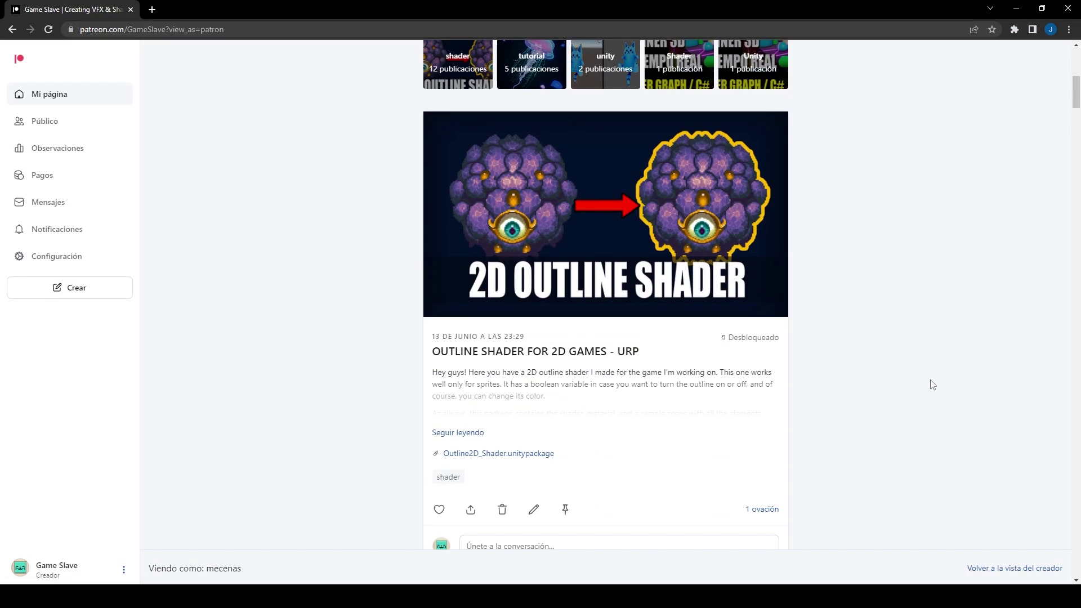
{"action": "scroll", "coordinate": [932, 384], "scroll_direction": "down", "scroll_amount": 5}
{"action": "scroll", "coordinate": [932, 384], "scroll_direction": "down", "scroll_amount": 5}
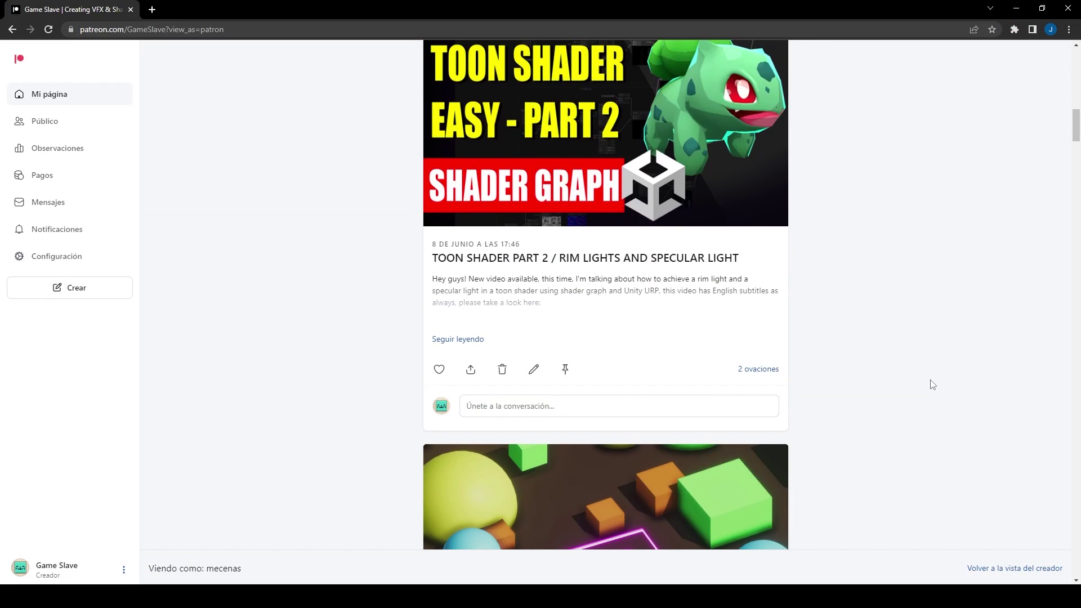
{"action": "scroll", "coordinate": [932, 384], "scroll_direction": "down", "scroll_amount": 5}
{"action": "scroll", "coordinate": [932, 384], "scroll_direction": "down", "scroll_amount": 4}
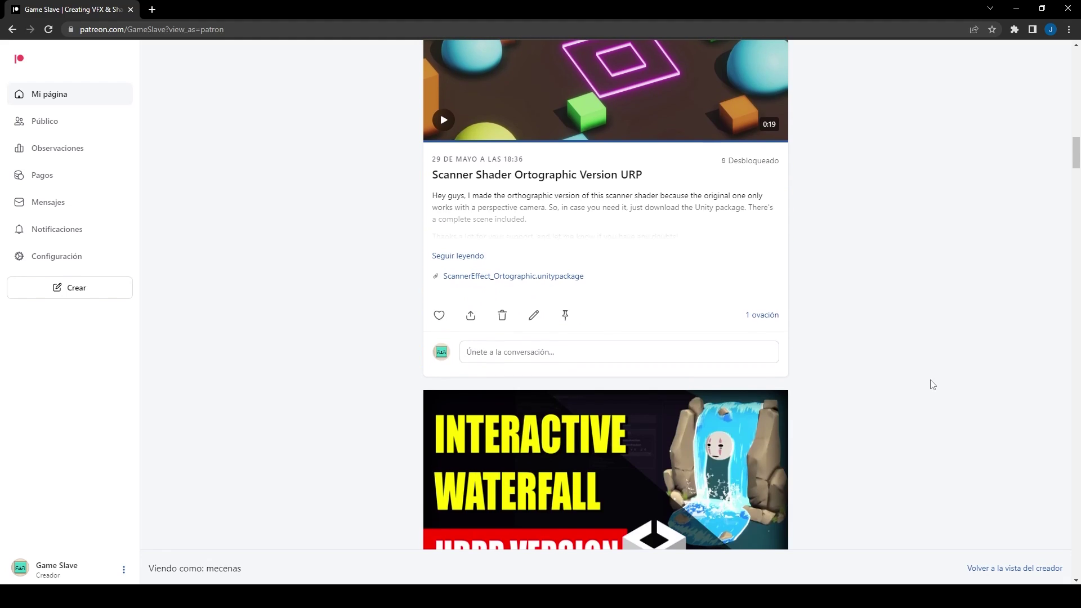
{"action": "scroll", "coordinate": [932, 384], "scroll_direction": "down", "scroll_amount": 5}
{"action": "scroll", "coordinate": [932, 385], "scroll_direction": "down", "scroll_amount": 6}
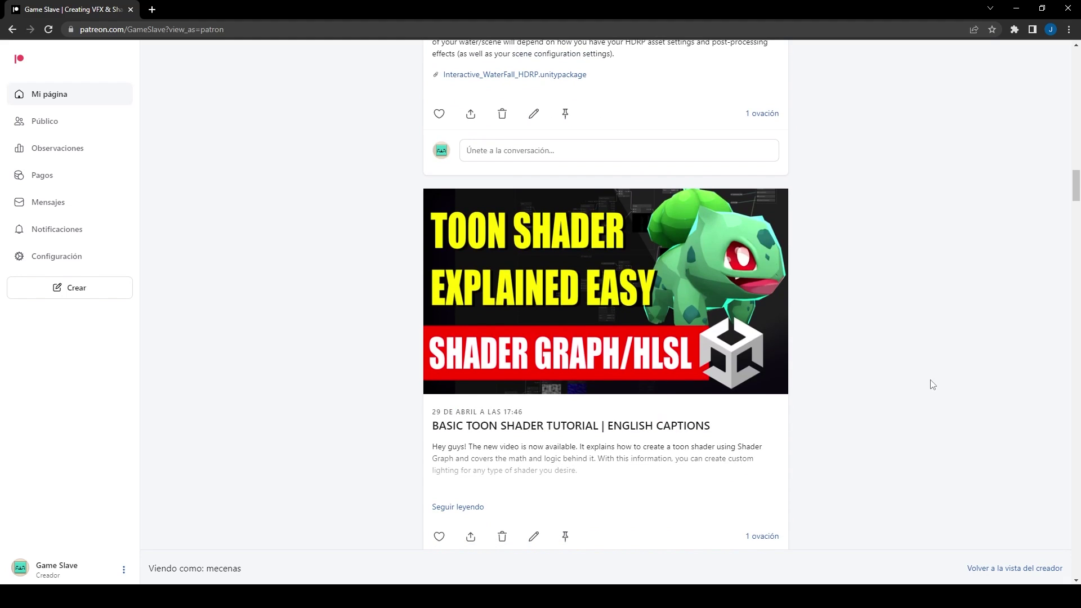
{"action": "scroll", "coordinate": [932, 384], "scroll_direction": "down", "scroll_amount": 5}
{"action": "scroll", "coordinate": [932, 384], "scroll_direction": "down", "scroll_amount": 5}
{"action": "scroll", "coordinate": [932, 385], "scroll_direction": "down", "scroll_amount": 5}
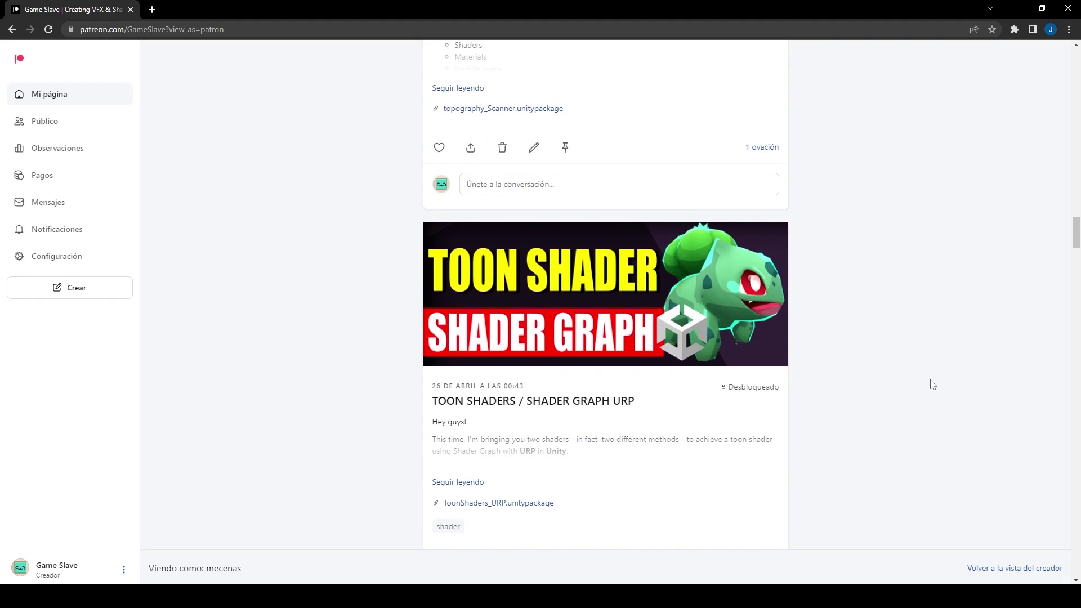
{"action": "scroll", "coordinate": [932, 384], "scroll_direction": "down", "scroll_amount": 5}
{"action": "scroll", "coordinate": [932, 384], "scroll_direction": "down", "scroll_amount": 6}
{"action": "scroll", "coordinate": [932, 385], "scroll_direction": "down", "scroll_amount": 2}
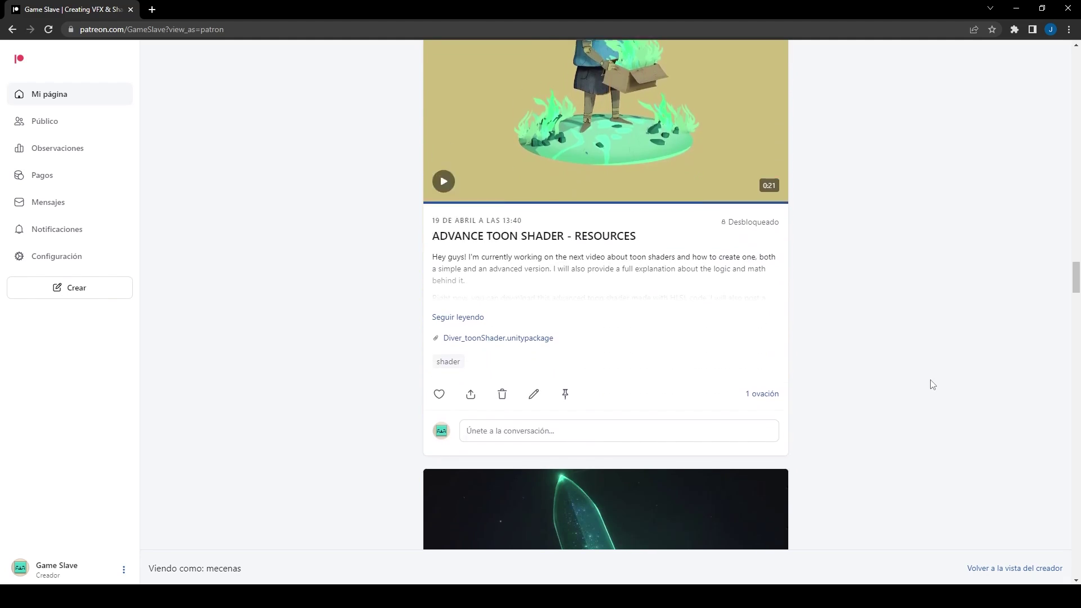
{"action": "scroll", "coordinate": [932, 385], "scroll_direction": "down", "scroll_amount": 5}
{"action": "scroll", "coordinate": [932, 385], "scroll_direction": "down", "scroll_amount": 4}
{"action": "scroll", "coordinate": [932, 384], "scroll_direction": "down", "scroll_amount": 3}
{"action": "scroll", "coordinate": [932, 385], "scroll_direction": "down", "scroll_amount": 4}
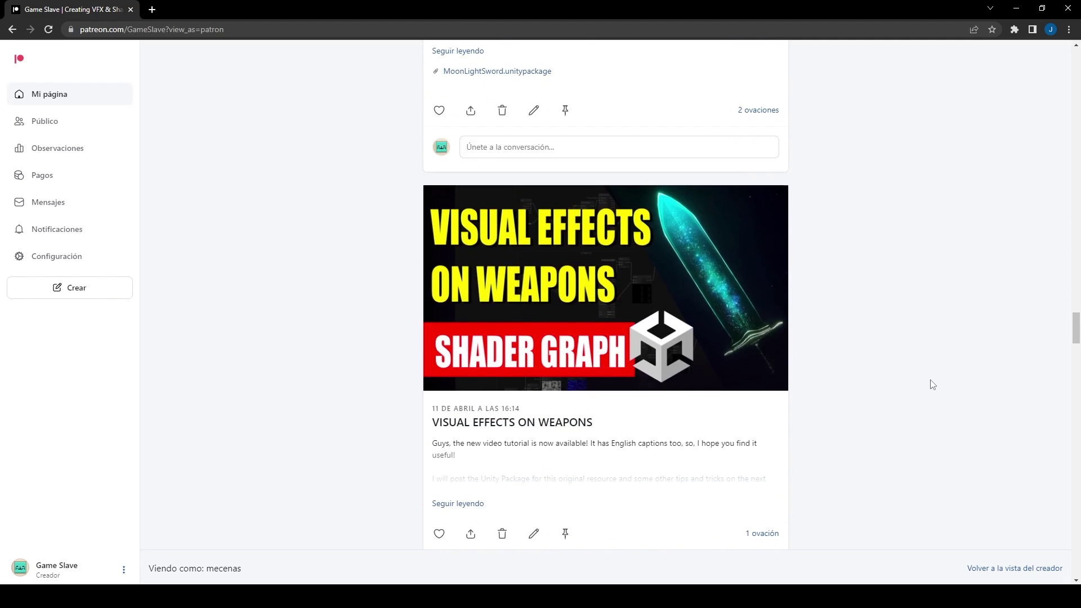
{"action": "scroll", "coordinate": [932, 385], "scroll_direction": "down", "scroll_amount": 7}
{"action": "scroll", "coordinate": [932, 384], "scroll_direction": "down", "scroll_amount": 5}
{"action": "scroll", "coordinate": [932, 384], "scroll_direction": "down", "scroll_amount": 4}
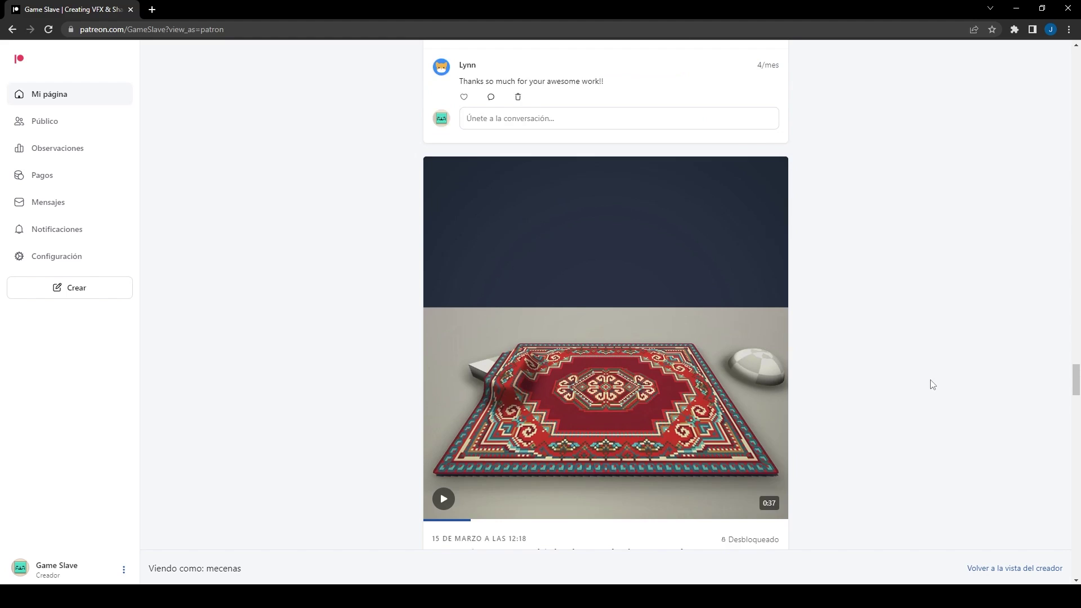
{"action": "scroll", "coordinate": [932, 384], "scroll_direction": "down", "scroll_amount": 2}
{"action": "scroll", "coordinate": [932, 384], "scroll_direction": "down", "scroll_amount": 3}
{"action": "scroll", "coordinate": [932, 385], "scroll_direction": "down", "scroll_amount": 3}
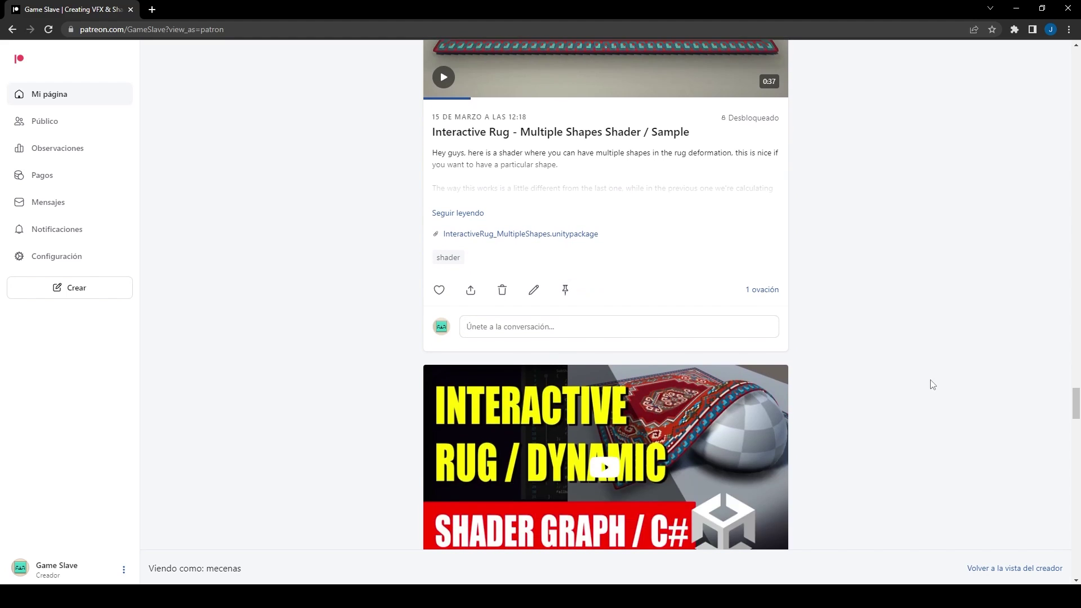
{"action": "scroll", "coordinate": [932, 384], "scroll_direction": "down", "scroll_amount": 3}
{"action": "scroll", "coordinate": [932, 385], "scroll_direction": "down", "scroll_amount": 5}
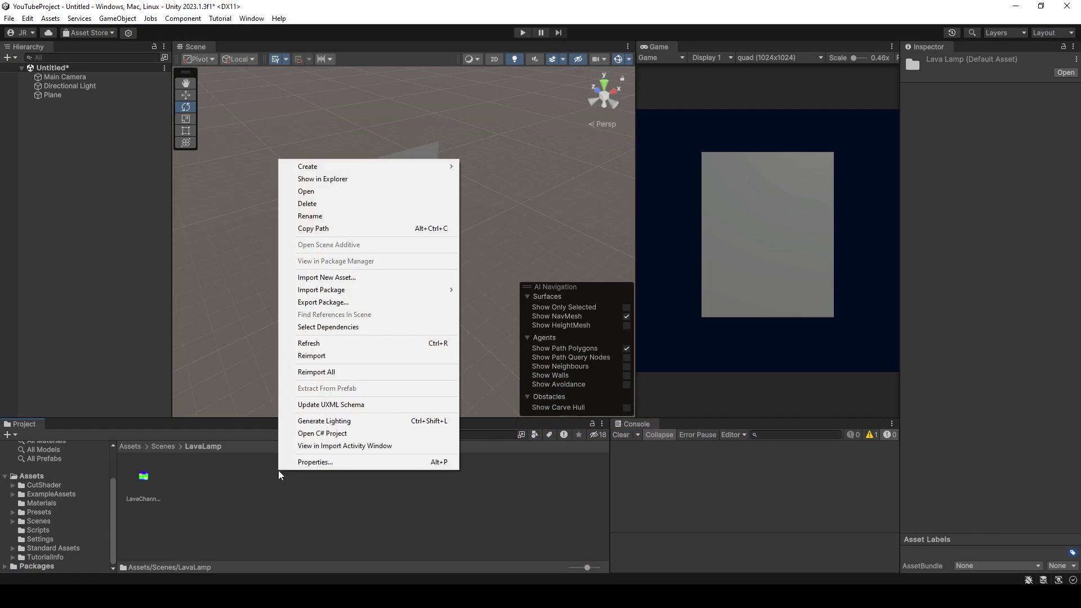
Step: Create a new unlit shader graph asset named LavaLamp
{"action": "mouse_move", "coordinate": [428, 174]}
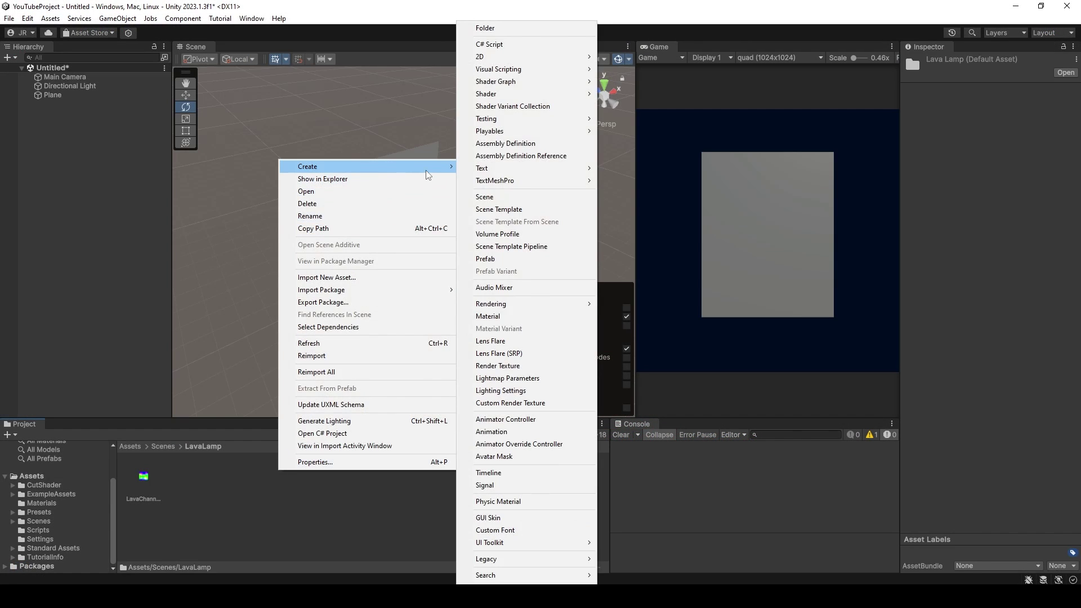
{"action": "mouse_move", "coordinate": [572, 84]}
{"action": "mouse_move", "coordinate": [636, 82]}
{"action": "left_click", "coordinate": [757, 95]}
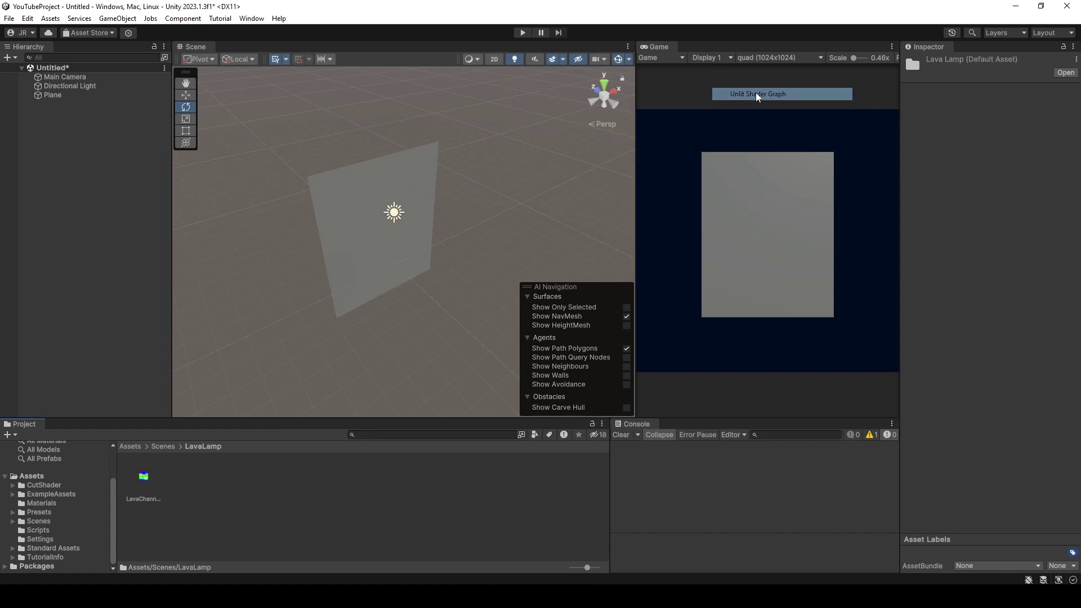
{"action": "type", "text": "LavaLamp"}
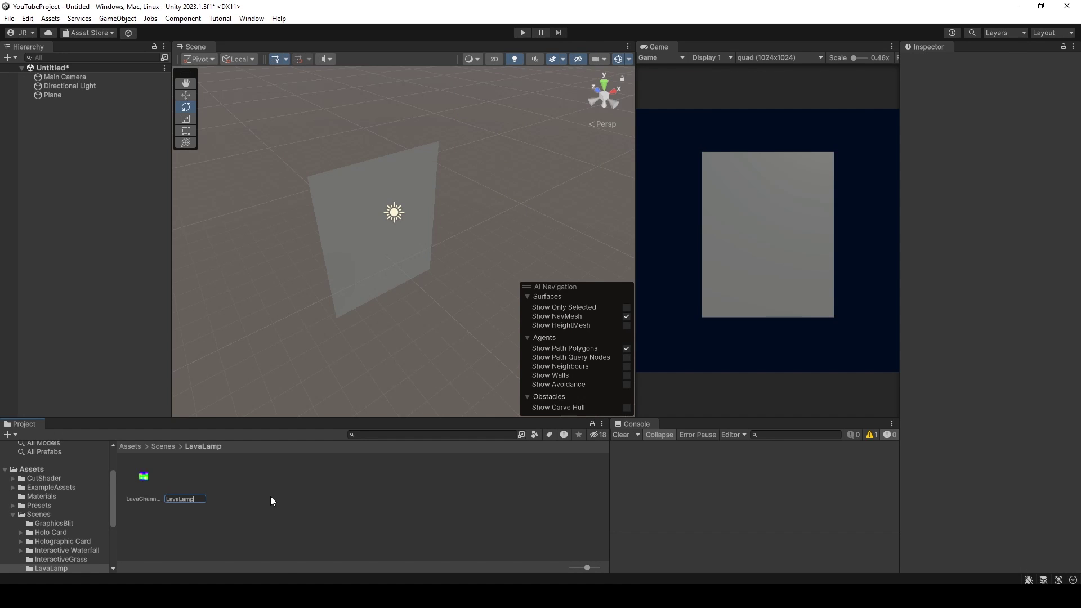
{"action": "key", "text": "Return"}
Step: Open the LavaLamp graph and move the property list and graph settings panels to the left
{"action": "double_click", "coordinate": [190, 474]}
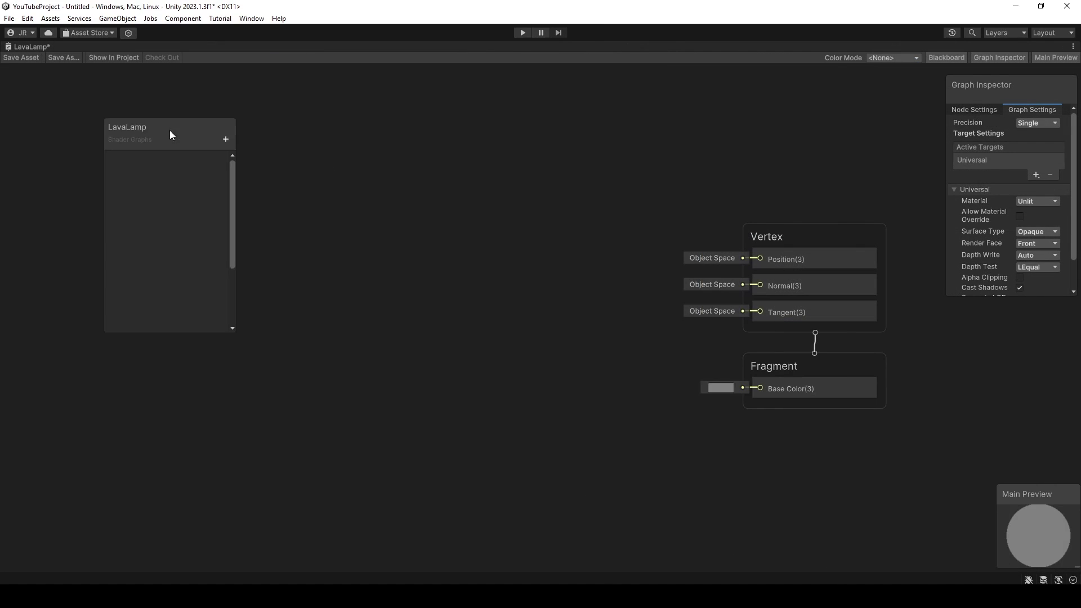
{"action": "left_click_drag", "start_coordinate": [170, 130], "coordinate": [74, 82]}
{"action": "left_click_drag", "start_coordinate": [951, 77], "coordinate": [195, 80]}
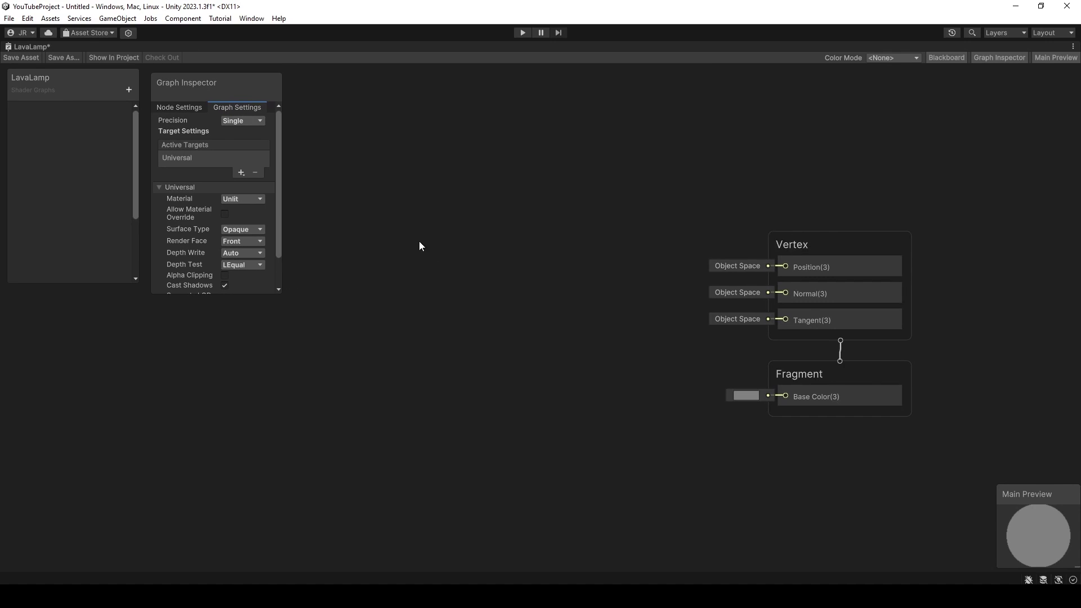
{"action": "middle_click_drag", "start_coordinate": [371, 241], "coordinate": [506, 265]}
Step: Add a Sample Texture 2D node and assign it the LavaChannel texture
{"action": "key", "text": "space"}
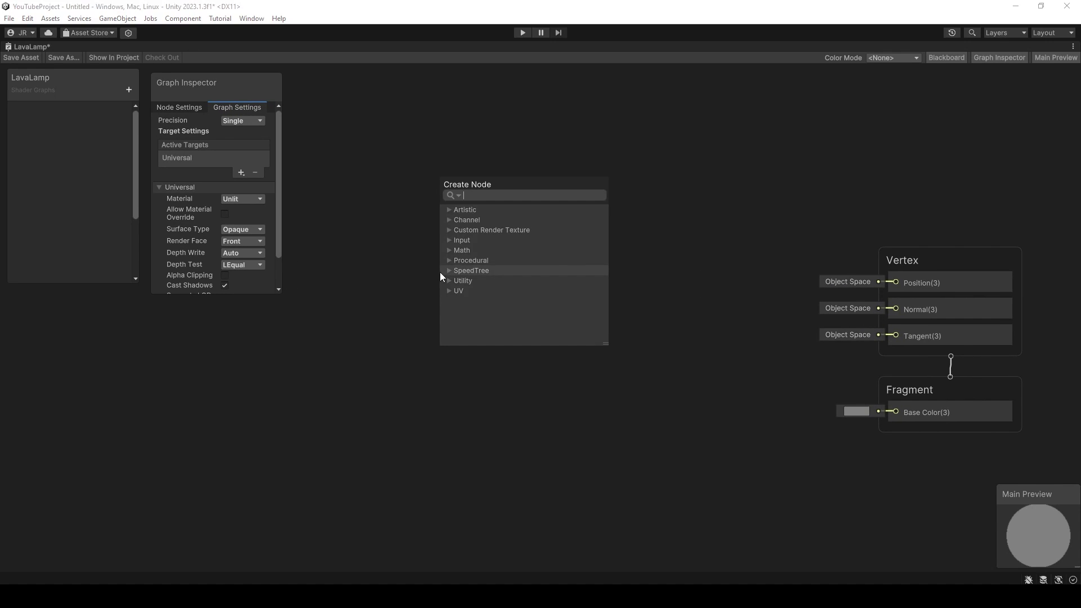
{"action": "type", "text": "sampl"}
{"action": "left_click", "coordinate": [559, 269]}
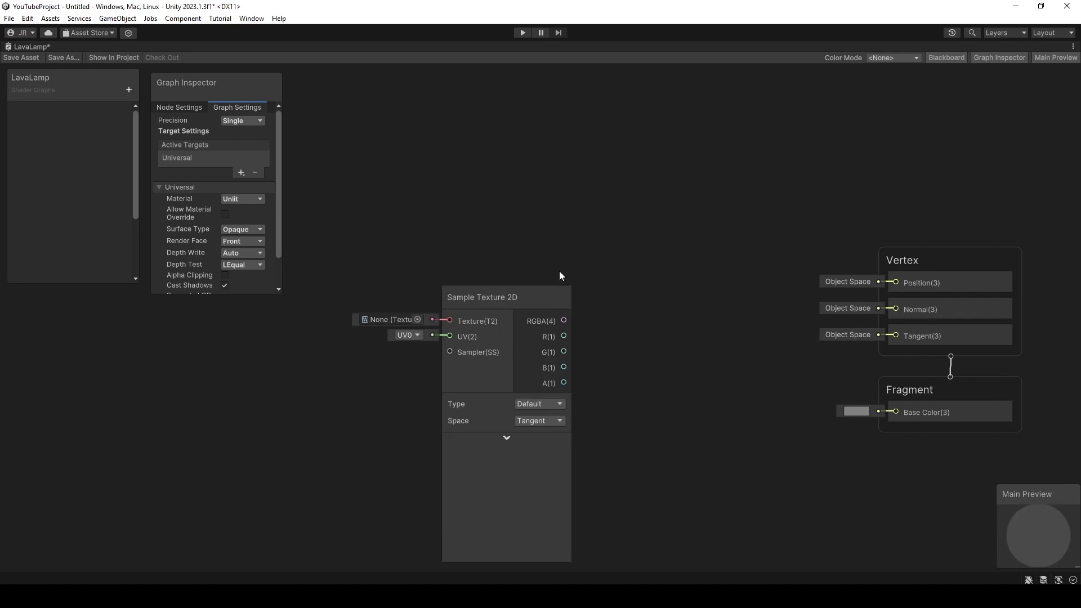
{"action": "left_click_drag", "start_coordinate": [525, 291], "coordinate": [465, 208]}
{"action": "left_click", "coordinate": [363, 233]}
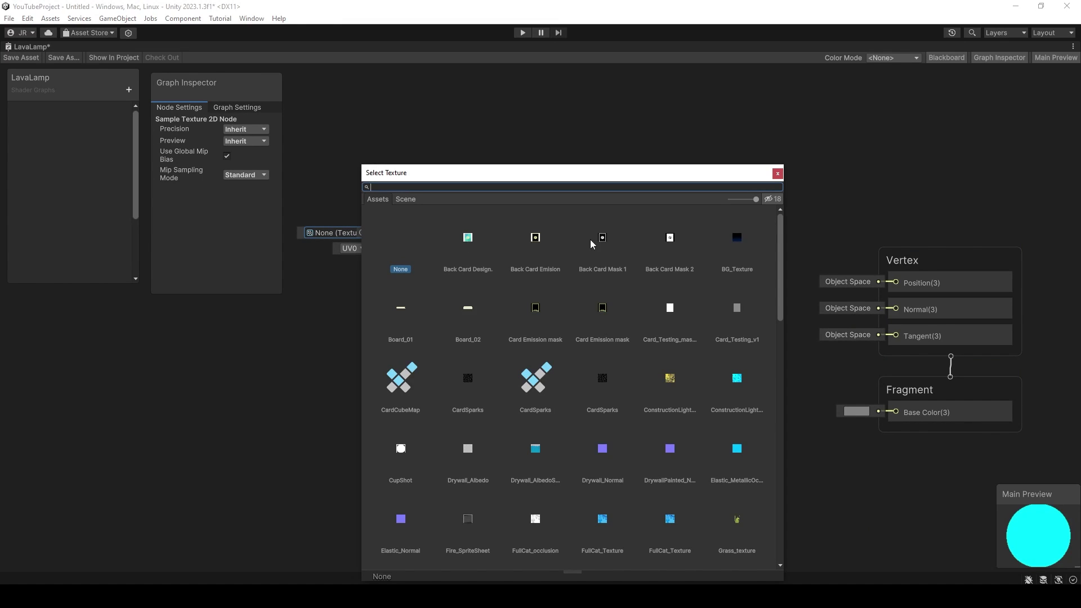
{"action": "scroll", "coordinate": [774, 272], "scroll_direction": "down", "scroll_amount": 5}
{"action": "scroll", "coordinate": [643, 312], "scroll_direction": "down", "scroll_amount": 3}
{"action": "double_click", "coordinate": [481, 286]}
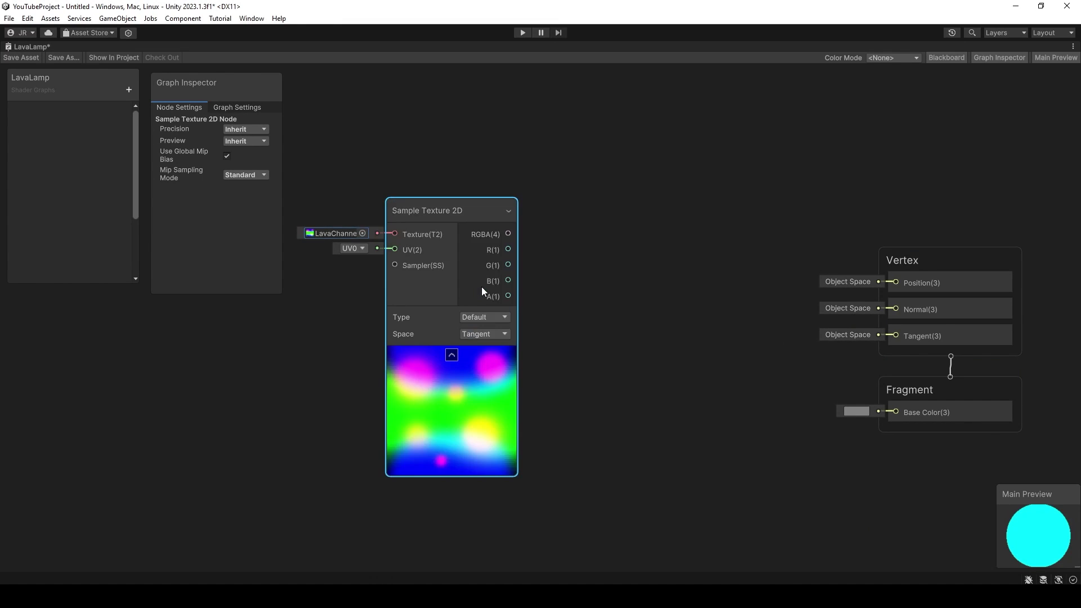
Step: Move the sampler left and add a Preview node fed by its red R(1) output
{"action": "left_click", "coordinate": [596, 274]}
{"action": "scroll", "coordinate": [597, 274], "scroll_direction": "down", "scroll_amount": 3}
{"action": "left_click_drag", "start_coordinate": [501, 225], "coordinate": [413, 237]}
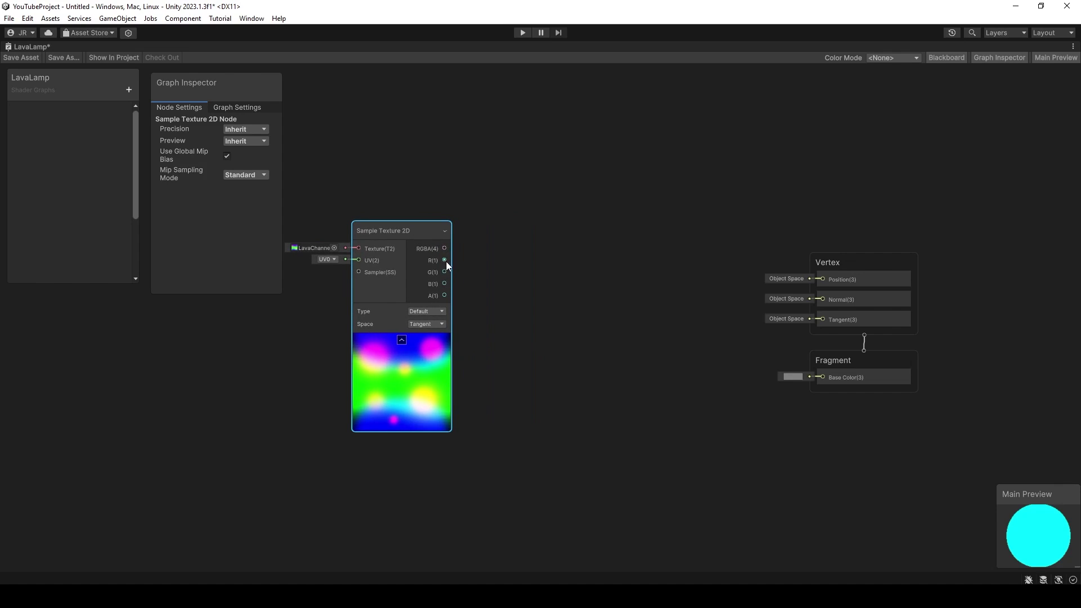
{"action": "left_click_drag", "start_coordinate": [488, 255], "coordinate": [487, 255]}
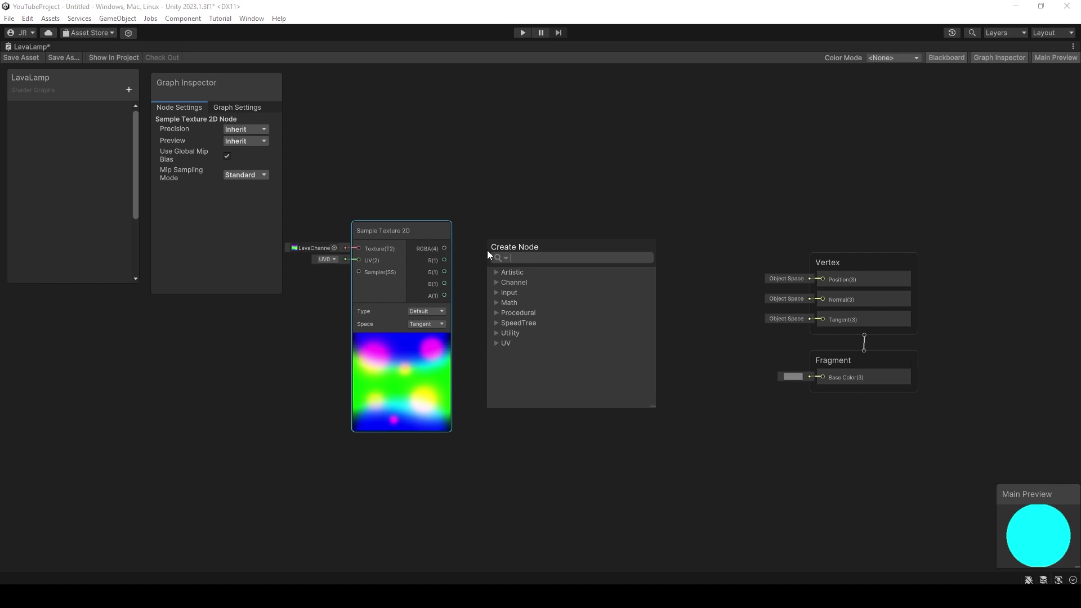
{"action": "type", "text": "previ"}
{"action": "key", "text": "Return"}
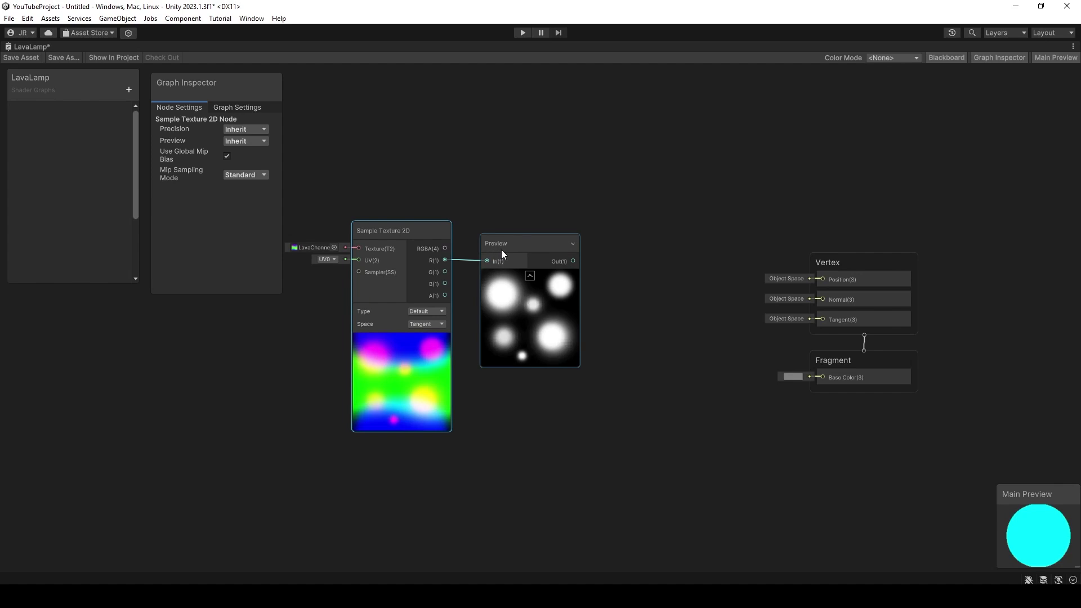
{"action": "left_click_drag", "start_coordinate": [501, 248], "coordinate": [534, 147]}
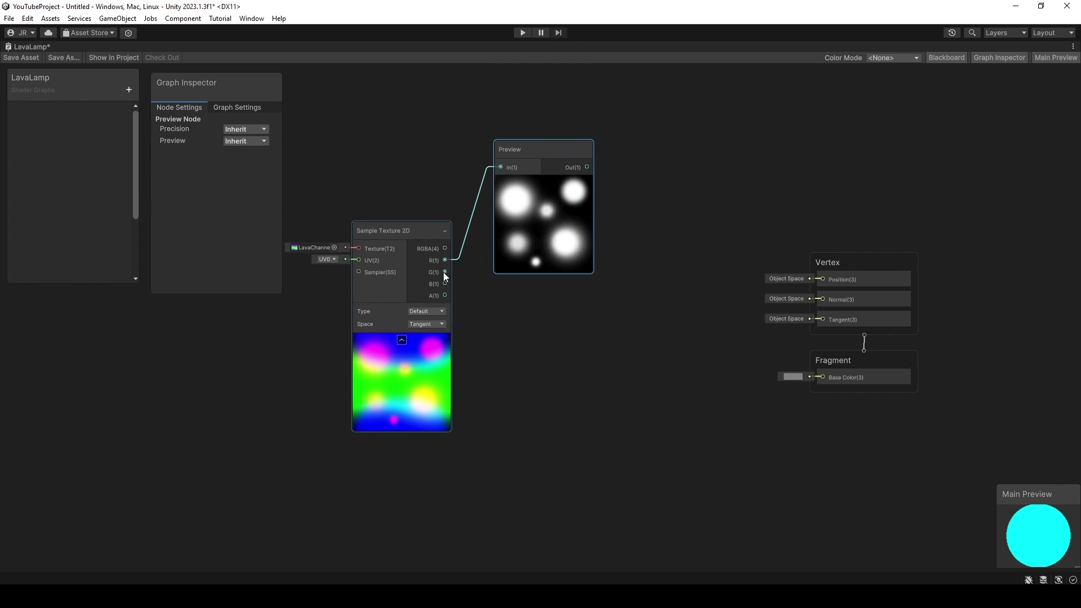
Step: Try Preview nodes for the green and blue channels, then delete both
{"action": "left_click_drag", "start_coordinate": [444, 272], "coordinate": [486, 316]}
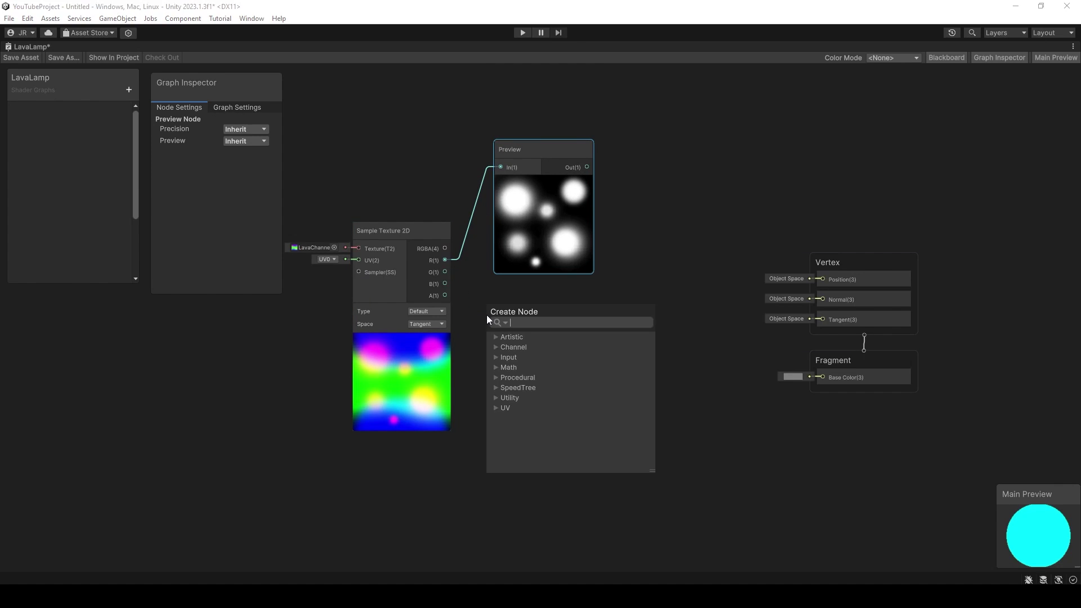
{"action": "type", "text": "preview"}
{"action": "key", "text": "Return"}
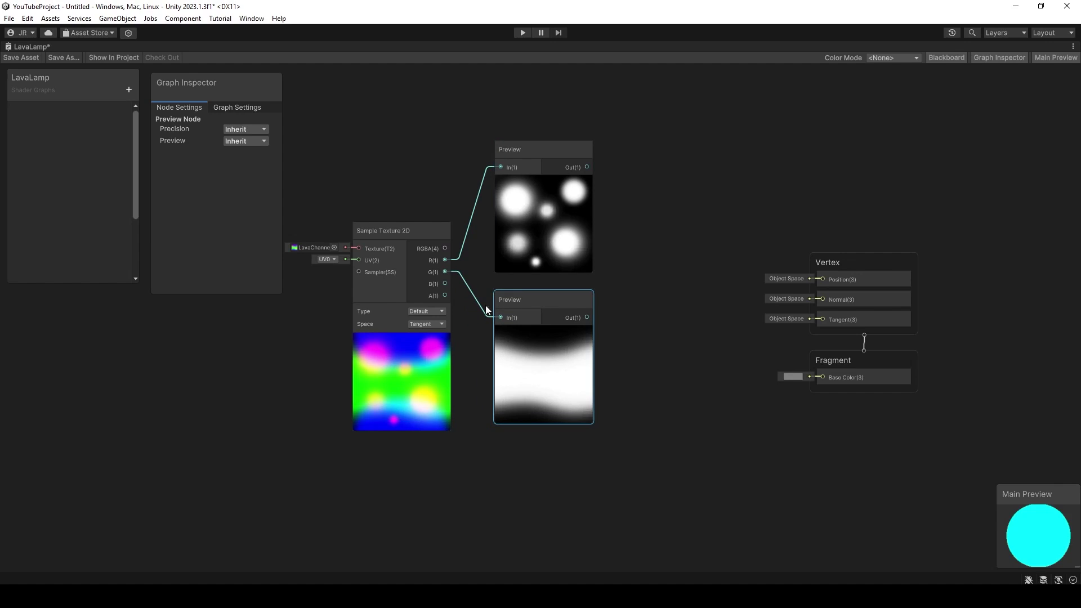
{"action": "left_click_drag", "start_coordinate": [468, 380], "coordinate": [488, 465]}
{"action": "type", "text": "preview"}
{"action": "key", "text": "Return"}
{"action": "scroll", "coordinate": [574, 448], "scroll_direction": "down", "scroll_amount": 3}
{"action": "left_click", "coordinate": [568, 298]}
{"action": "left_click", "coordinate": [622, 437], "text": "shift"}
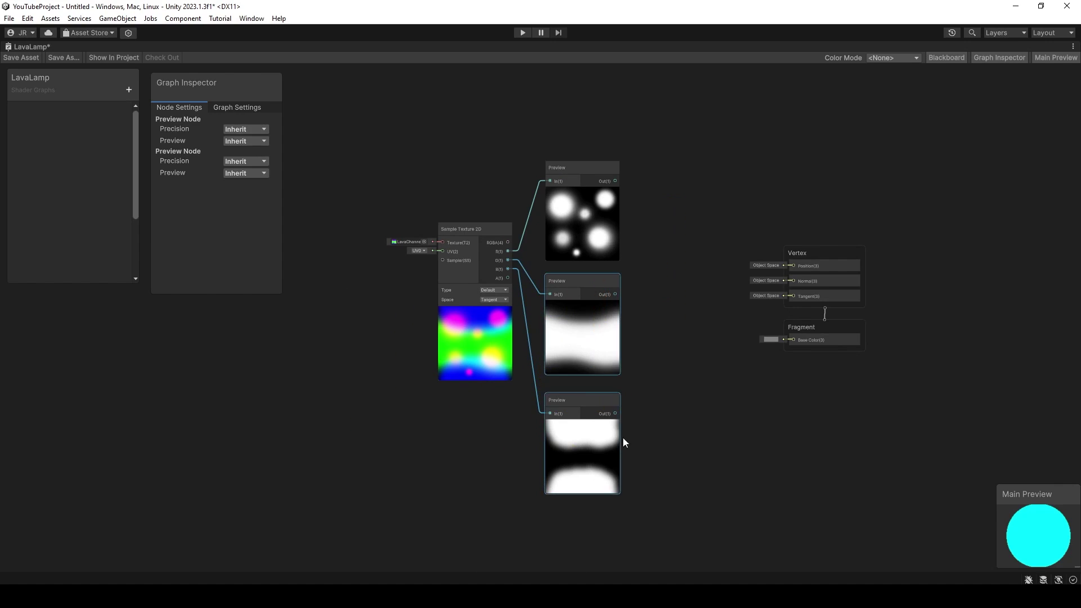
{"action": "key", "text": "Delete"}
{"action": "scroll", "coordinate": [556, 262], "scroll_direction": "up", "scroll_amount": 2}
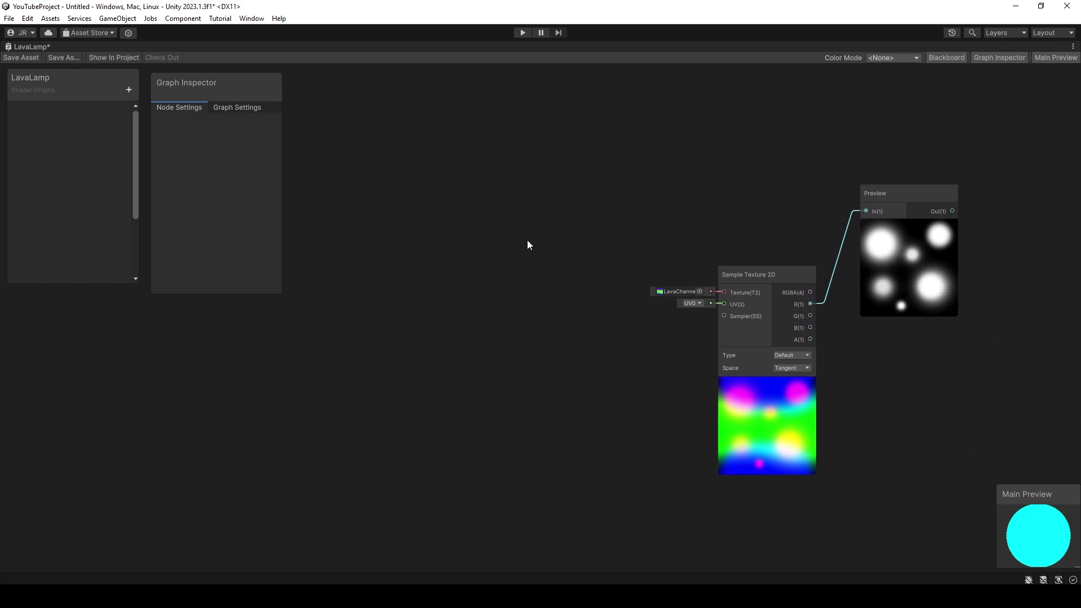
Step: Add a Tiling And Offset node down-left of the sampler
{"action": "key", "text": "space"}
{"action": "type", "text": "til"}
{"action": "key", "text": "Return"}
{"action": "left_click_drag", "start_coordinate": [579, 263], "coordinate": [551, 299]}
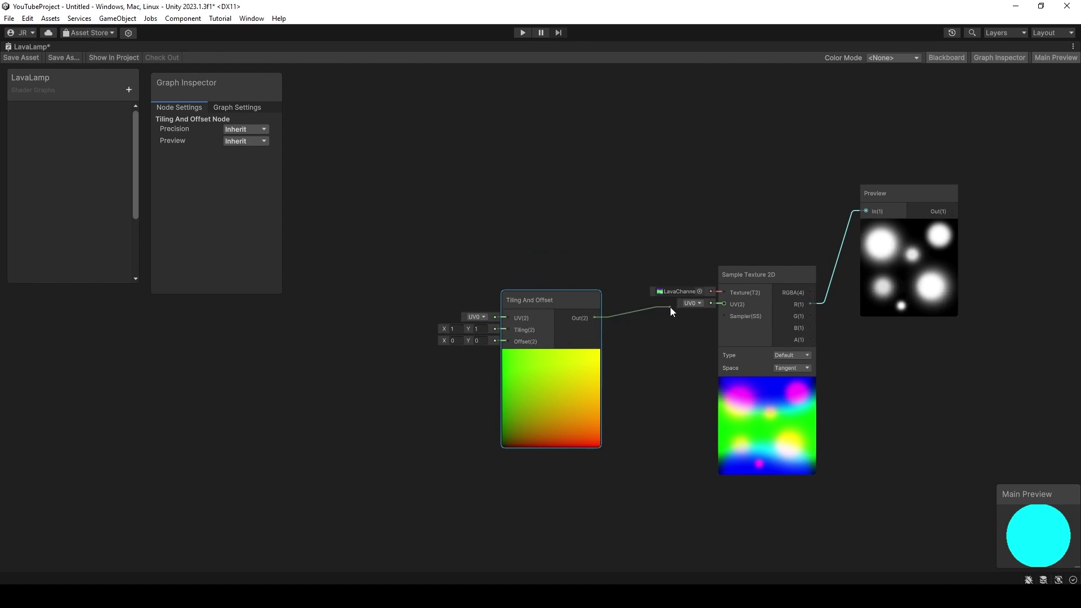
Step: Wire Tiling And Offset into the sampler's UV and add a Time node
{"action": "left_click_drag", "start_coordinate": [669, 310], "coordinate": [723, 304]}
{"action": "left_click_drag", "start_coordinate": [563, 299], "coordinate": [633, 317]}
{"action": "key", "text": "space"}
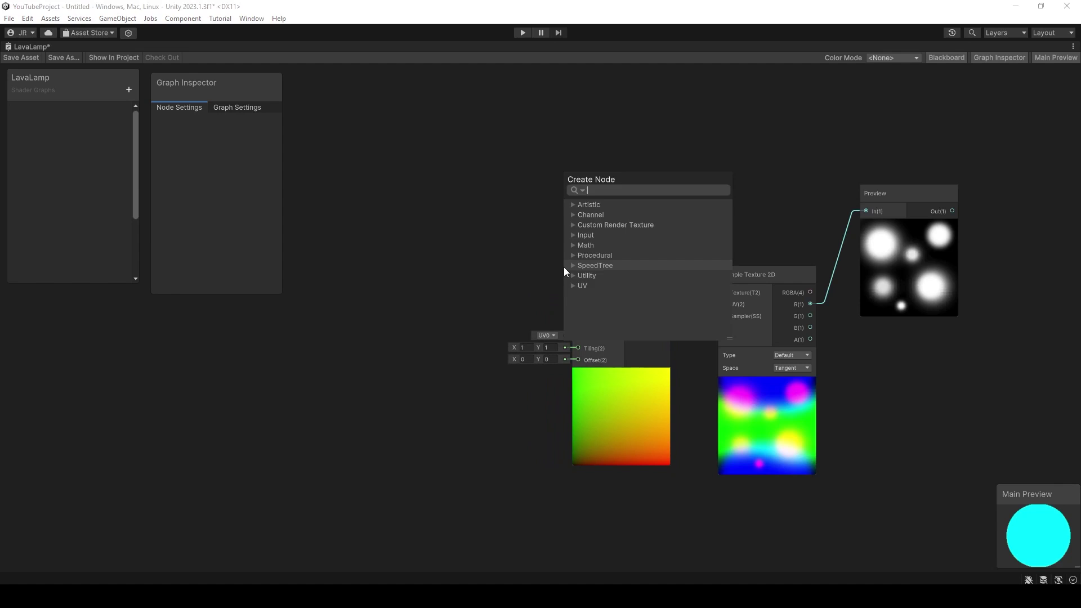
{"action": "type", "text": "time"}
{"action": "key", "text": "Return"}
{"action": "left_click_drag", "start_coordinate": [579, 293], "coordinate": [371, 234]}
{"action": "left_click", "coordinate": [464, 228]}
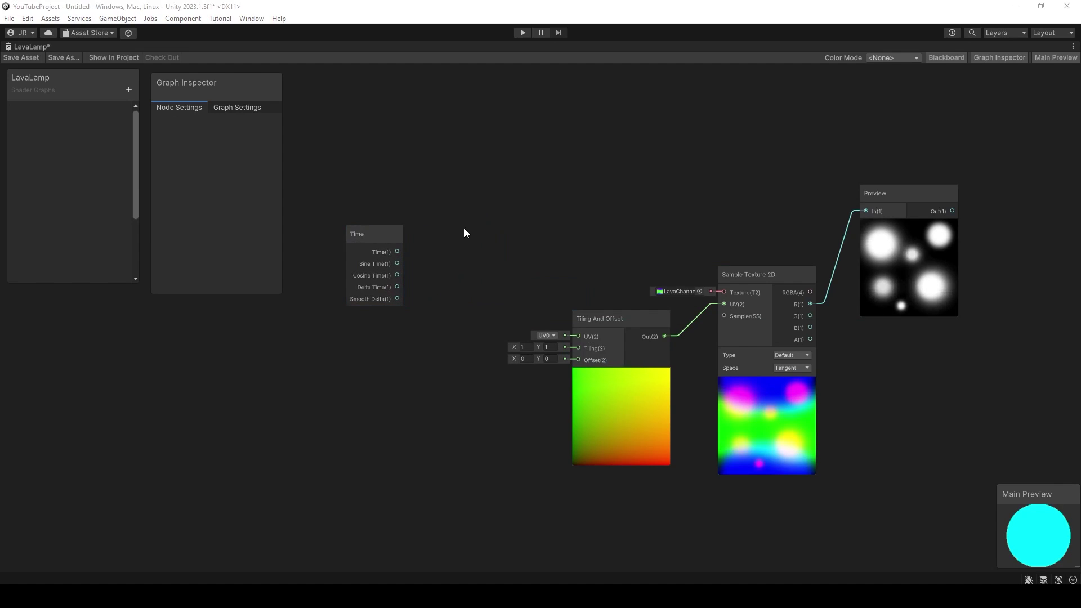
Step: Add a Multiply node with collapsed preview below the Time node
{"action": "key", "text": "space"}
{"action": "type", "text": "mul"}
{"action": "key", "text": "Return"}
{"action": "left_click", "coordinate": [498, 285]}
{"action": "left_click_drag", "start_coordinate": [490, 248], "coordinate": [450, 334]}
{"action": "mouse_move", "coordinate": [369, 233]}
{"action": "left_mouse_down"}
{"action": "mouse_move", "coordinate": [349, 238]}
{"action": "mouse_move", "coordinate": [323, 289]}
{"action": "left_mouse_up"}
Step: Add a Float node and convert it to an exposed Speed property with default 1
{"action": "key", "text": "space"}
{"action": "type", "text": "float"}
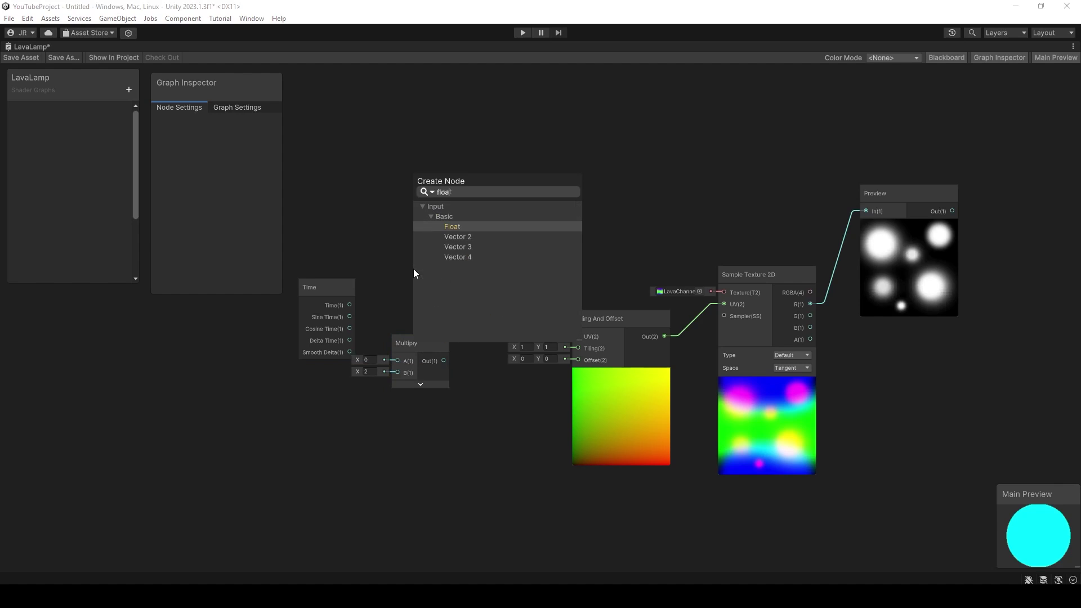
{"action": "key", "text": "Return"}
{"action": "left_click_drag", "start_coordinate": [431, 291], "coordinate": [299, 406]}
{"action": "right_click", "coordinate": [299, 406]}
{"action": "mouse_move", "coordinate": [343, 528]}
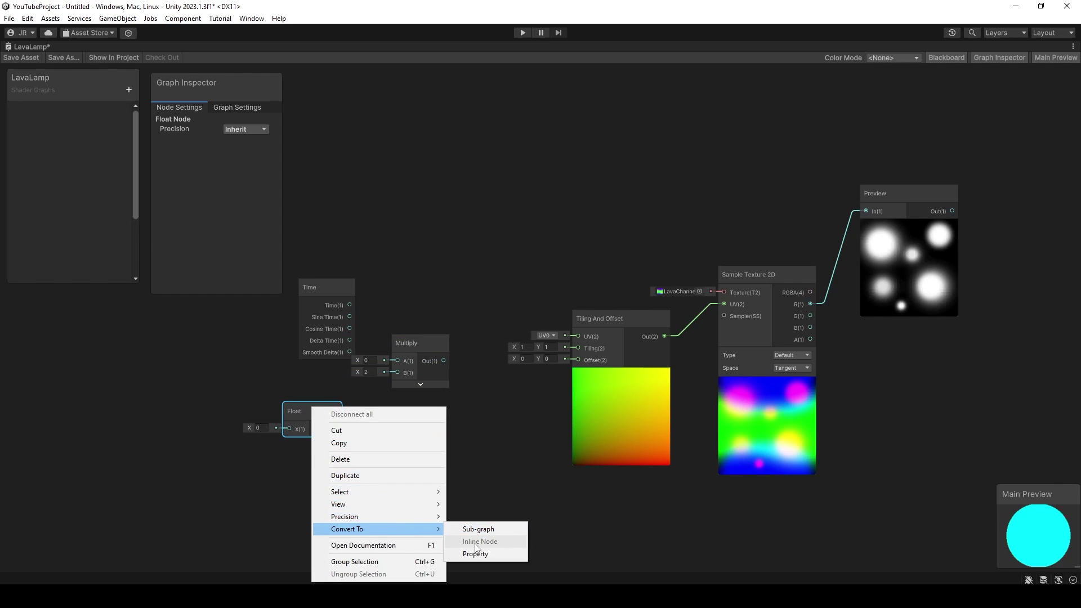
{"action": "left_click", "coordinate": [467, 553]}
{"action": "left_click", "coordinate": [42, 113]}
{"action": "type", "text": "S"}
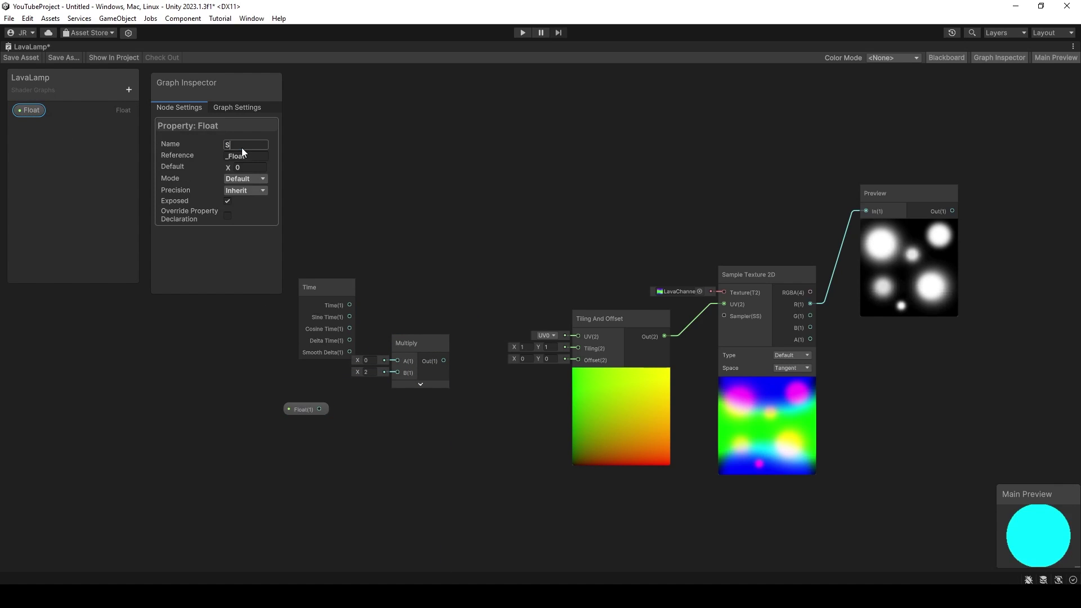
{"action": "type", "text": "peed"}
{"action": "key", "text": "Return"}
{"action": "left_click", "coordinate": [298, 409]}
{"action": "type", "text": "1"}
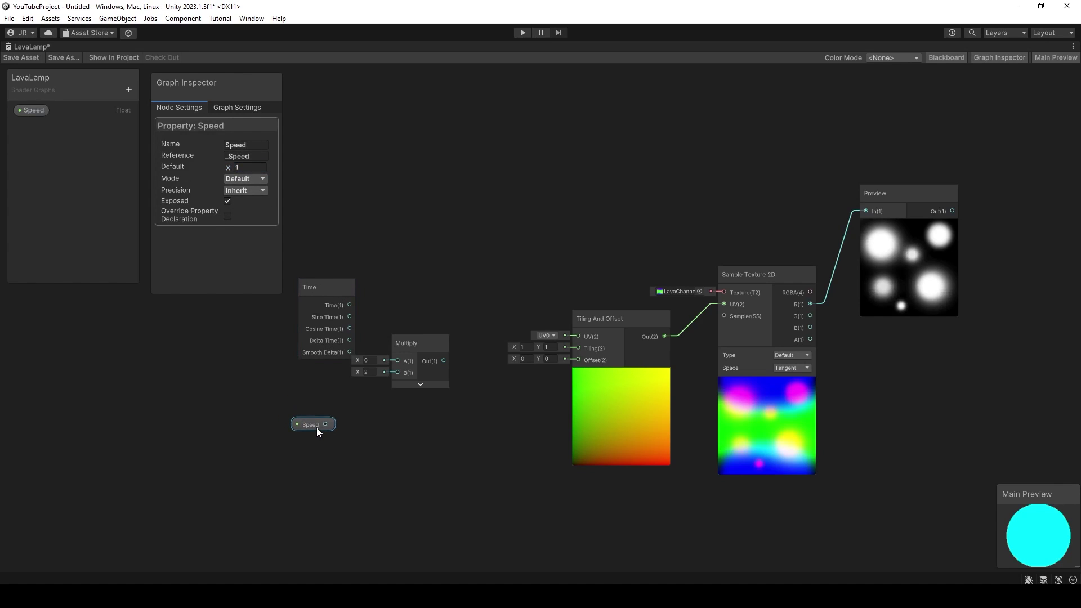
Step: Connect Time and Speed into the Multiply node's A and B inputs
{"action": "left_click_drag", "start_coordinate": [403, 376], "coordinate": [397, 372]}
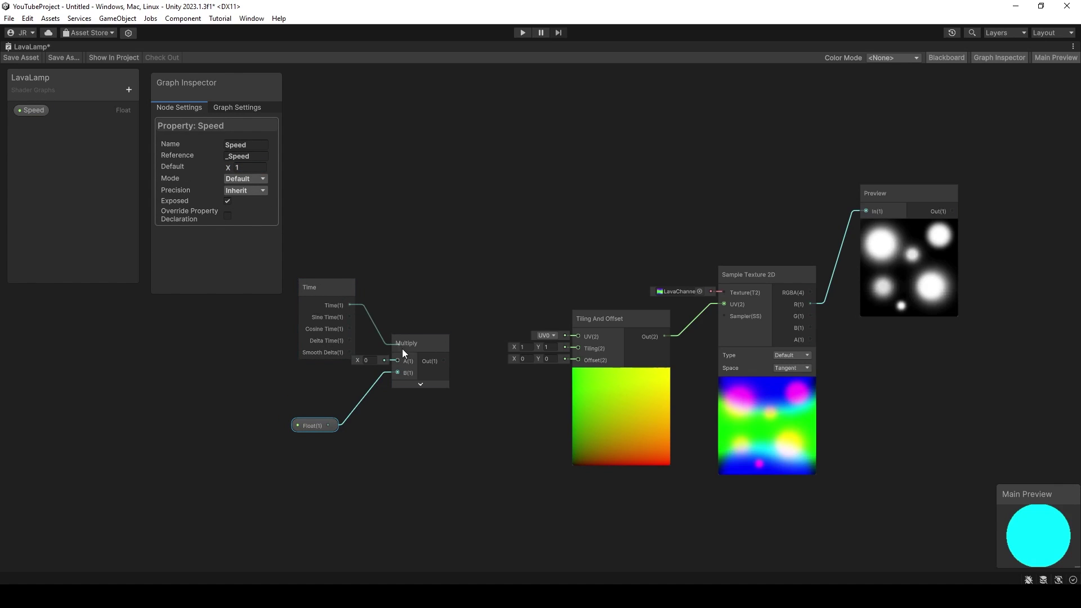
{"action": "left_click_drag", "start_coordinate": [349, 305], "coordinate": [397, 361]}
{"action": "left_click_drag", "start_coordinate": [331, 299], "coordinate": [324, 288]}
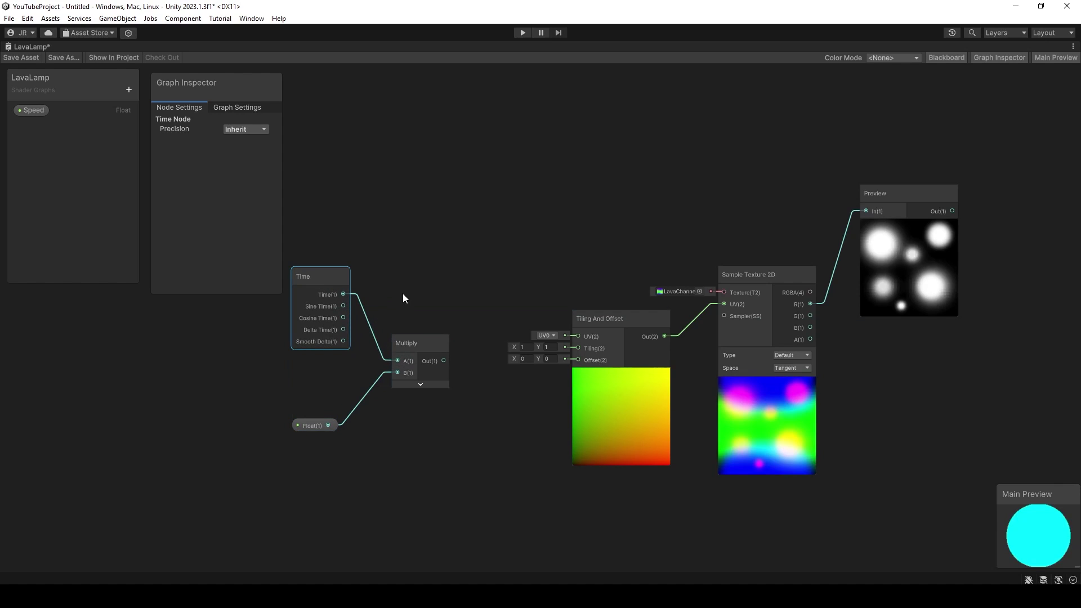
{"action": "left_click", "coordinate": [474, 391]}
Step: Add a Vector 2 node and feed the Multiply result into its Y input
{"action": "key", "text": "space"}
{"action": "type", "text": "veco"}
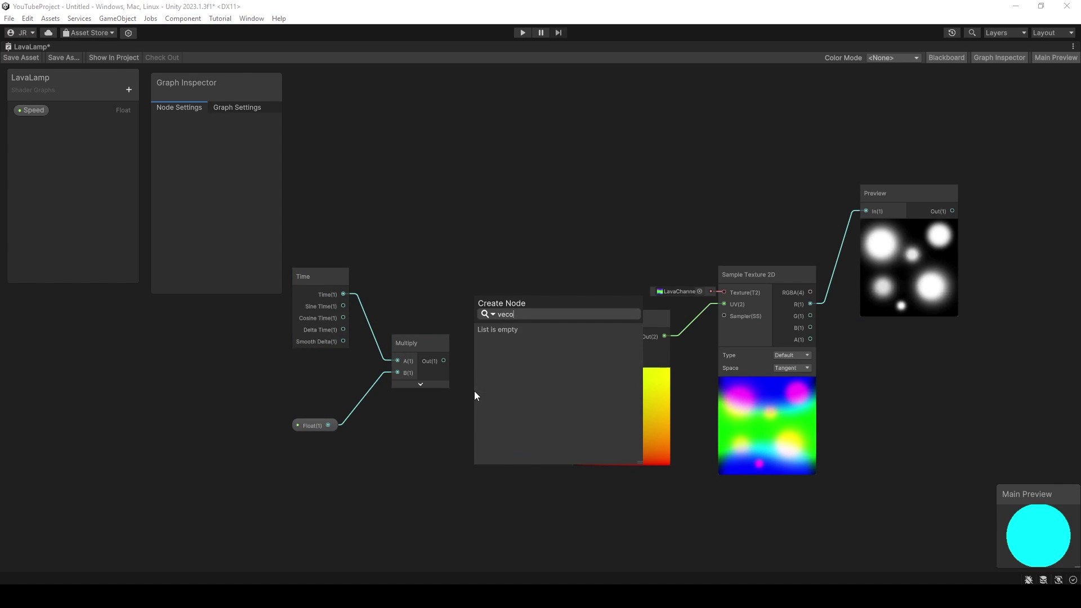
{"action": "key", "text": "BackSpace"}
{"action": "type", "text": "to"}
{"action": "key", "text": "Up"}
{"action": "key", "text": "Up"}
{"action": "key", "text": "Up"}
{"action": "key", "text": "Up"}
{"action": "key", "text": "Up"}
{"action": "key", "text": "Up"}
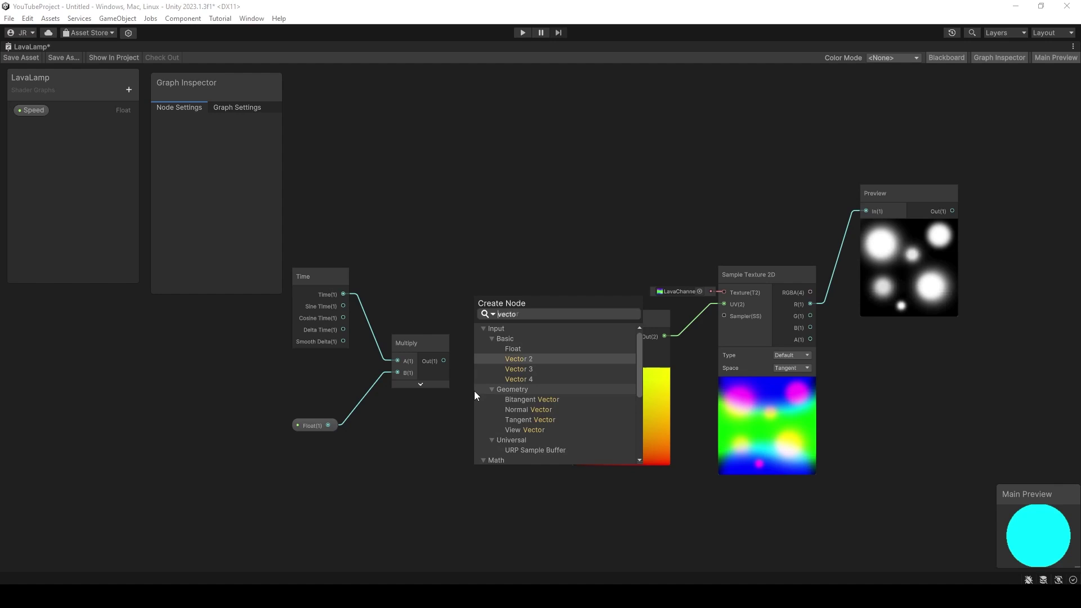
{"action": "key", "text": "Return"}
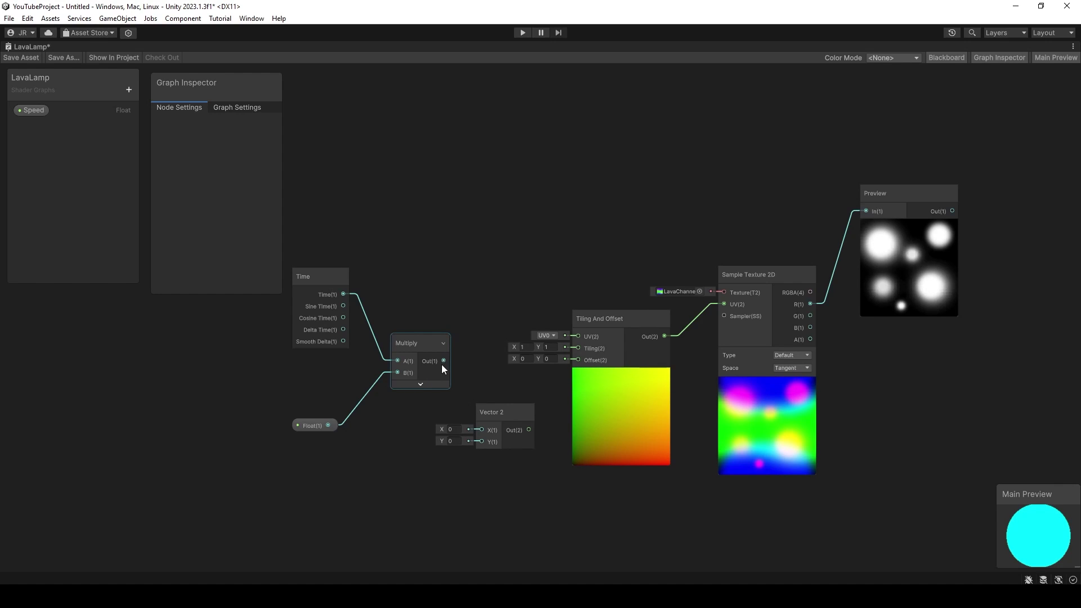
{"action": "mouse_move", "coordinate": [444, 361]}
{"action": "left_mouse_down"}
{"action": "mouse_move", "coordinate": [481, 442]}
{"action": "mouse_move", "coordinate": [510, 397]}
{"action": "left_mouse_up"}
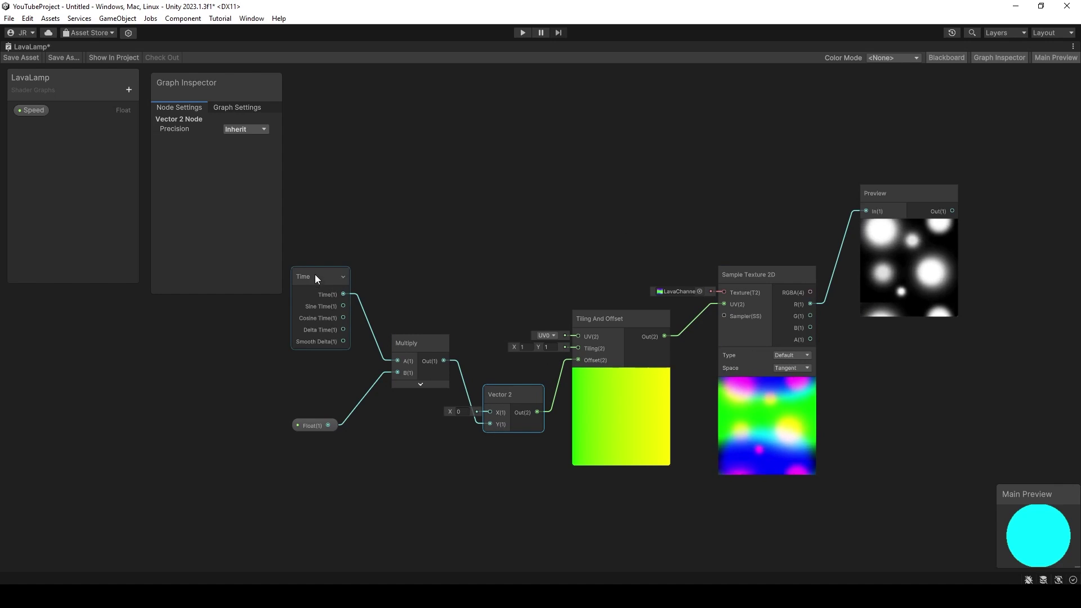
{"action": "left_click", "coordinate": [42, 112]}
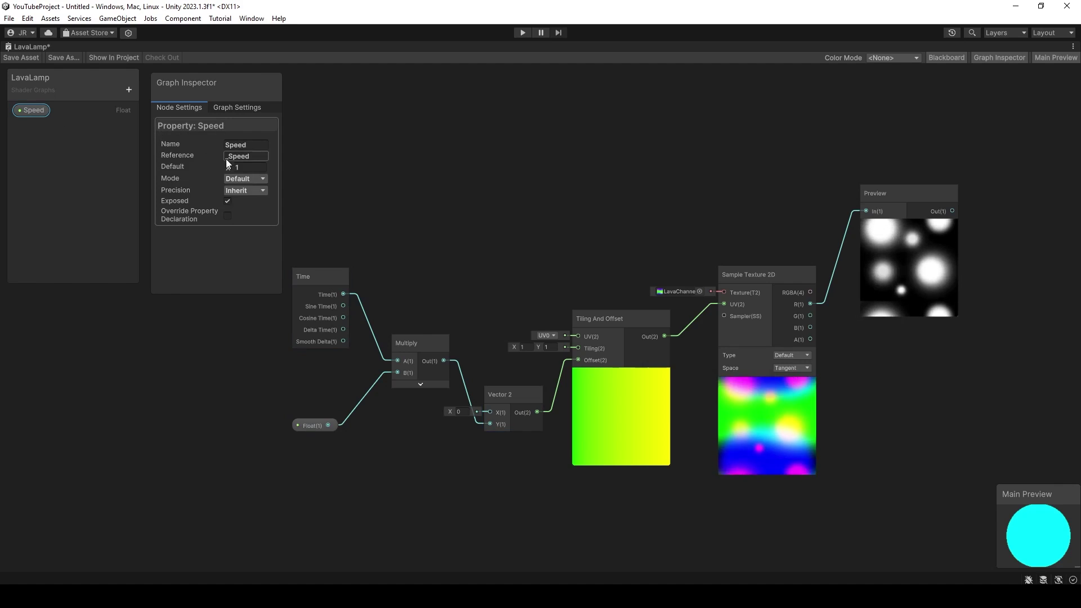
{"action": "middle_click_drag", "start_coordinate": [373, 193], "coordinate": [241, 114]}
Step: Duplicate the Sample Texture 2D node below the original, detached from Tiling And Offset
{"action": "left_click", "coordinate": [627, 196]}
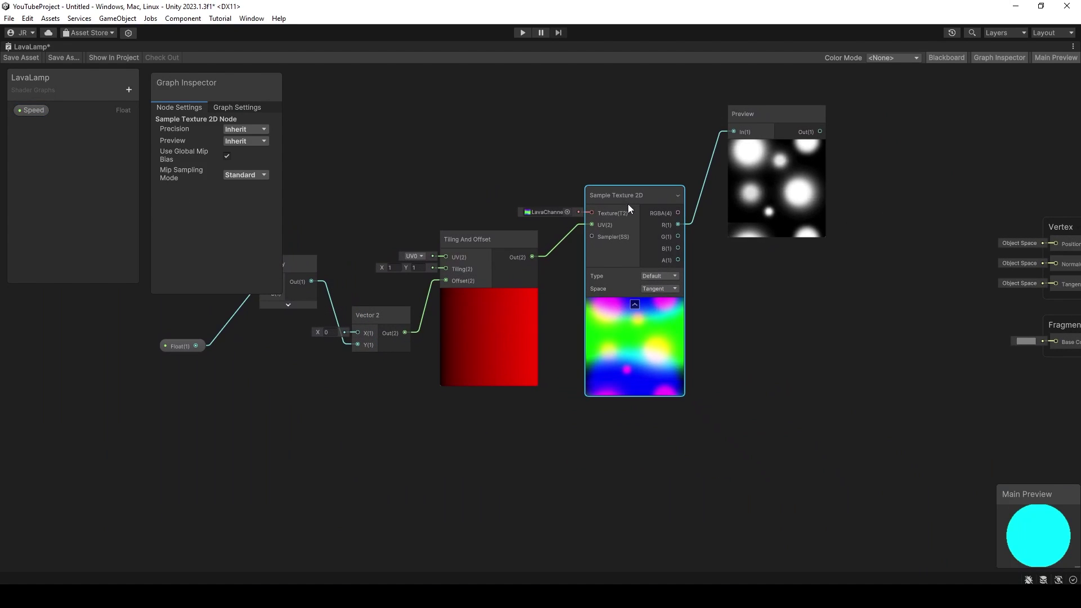
{"action": "key", "text": "ctrl+d"}
{"action": "mouse_move", "coordinate": [640, 205]}
{"action": "left_mouse_down"}
{"action": "mouse_move", "coordinate": [613, 417]}
{"action": "mouse_move", "coordinate": [576, 449]}
{"action": "left_mouse_up"}
{"action": "left_click", "coordinate": [676, 390]}
{"action": "middle_click_drag", "start_coordinate": [676, 389], "coordinate": [641, 306]}
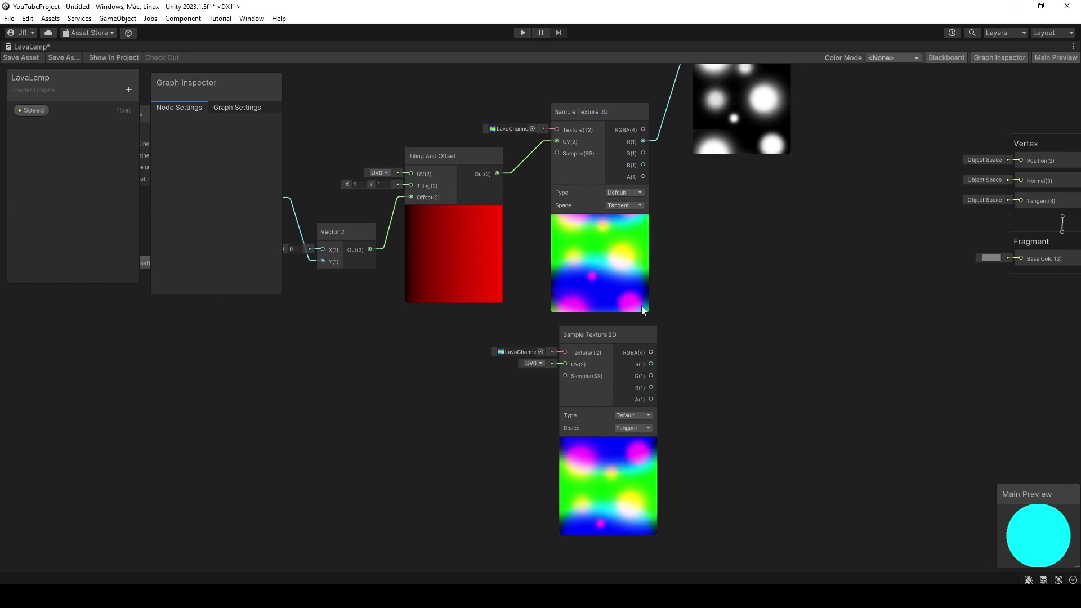
Step: Move the Vertex and Fragment output stack further right to make room
{"action": "left_click", "coordinate": [596, 337]}
{"action": "scroll", "coordinate": [597, 340], "scroll_direction": "down", "scroll_amount": 3}
{"action": "middle_click_drag", "start_coordinate": [585, 350], "coordinate": [512, 388]}
{"action": "left_click_drag", "start_coordinate": [772, 178], "coordinate": [896, 340]}
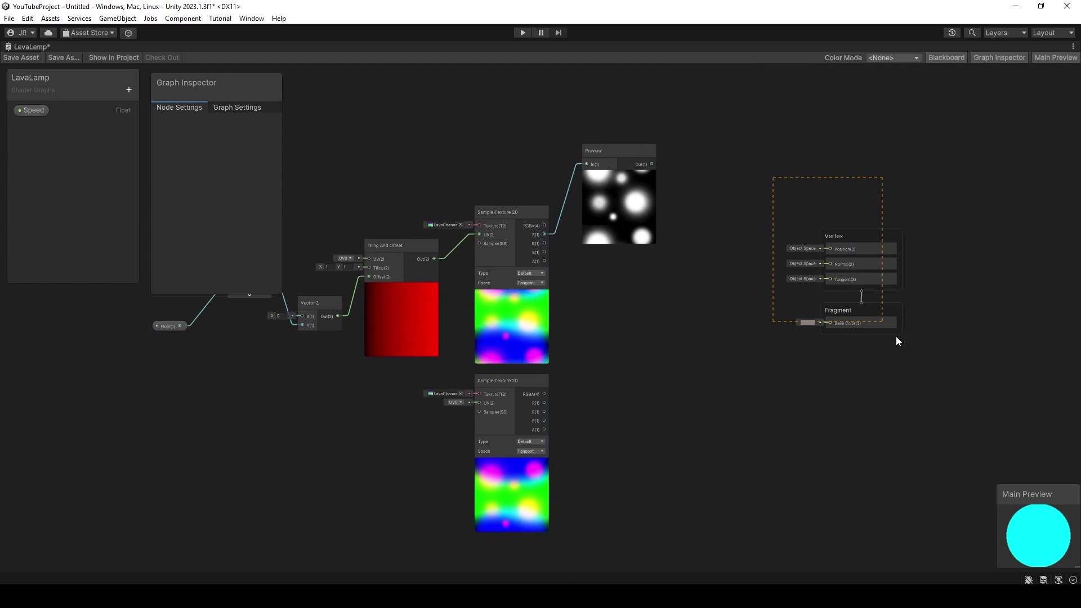
{"action": "left_click_drag", "start_coordinate": [853, 231], "coordinate": [1025, 232]}
{"action": "left_click_drag", "start_coordinate": [250, 88], "coordinate": [116, 319]}
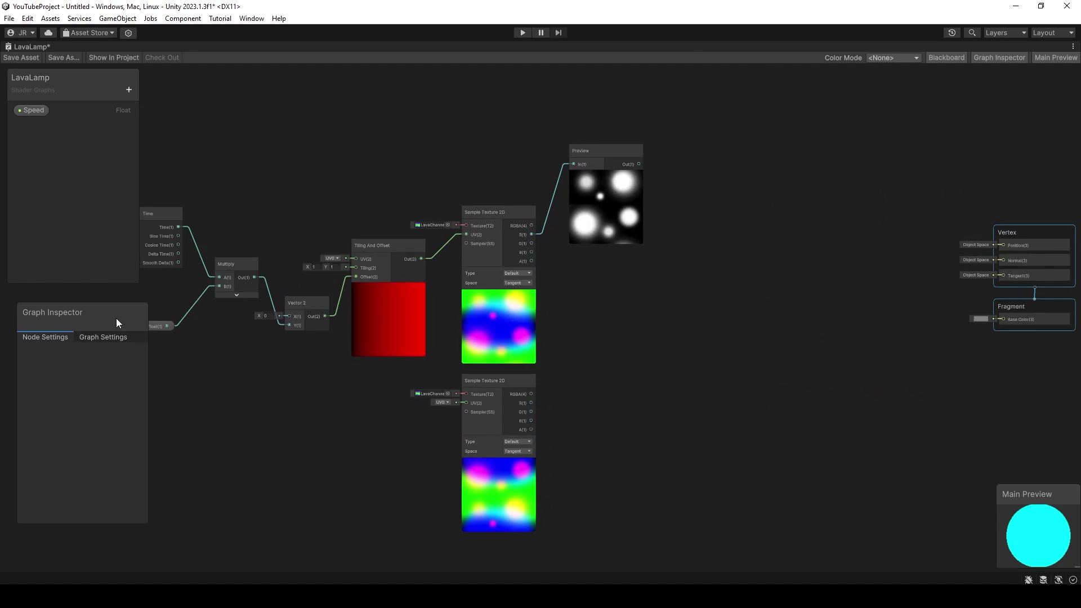
{"action": "scroll", "coordinate": [665, 279], "scroll_direction": "up", "scroll_amount": 3}
{"action": "middle_click_drag", "start_coordinate": [665, 279], "coordinate": [649, 230]}
{"action": "left_click_drag", "start_coordinate": [624, 109], "coordinate": [624, 194]}
Step: Add a Preview node fed by the lower sampler's B(1) channel
{"action": "middle_click_drag", "start_coordinate": [592, 353], "coordinate": [567, 319]}
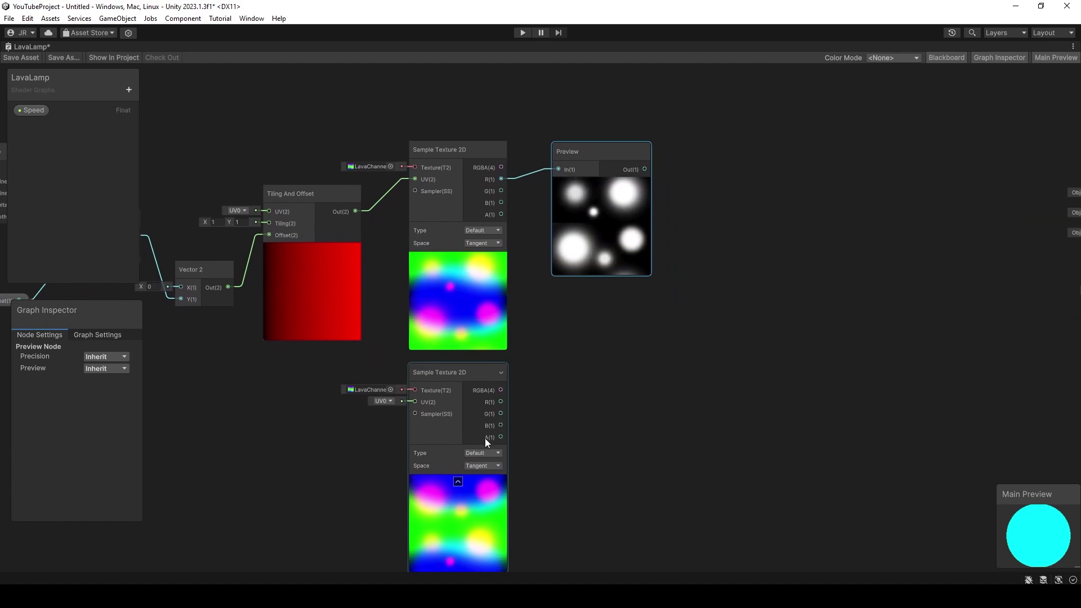
{"action": "left_click_drag", "start_coordinate": [501, 424], "coordinate": [580, 396]}
{"action": "type", "text": "preview"}
{"action": "key", "text": "Return"}
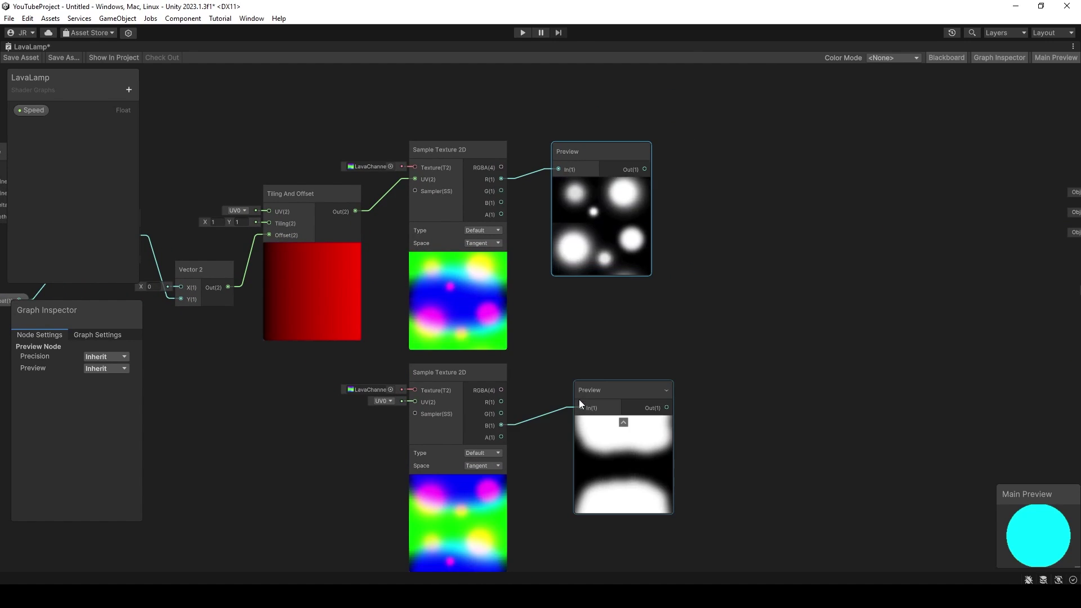
{"action": "left_click", "coordinate": [671, 347]}
{"action": "middle_click_drag", "start_coordinate": [671, 348], "coordinate": [593, 339]}
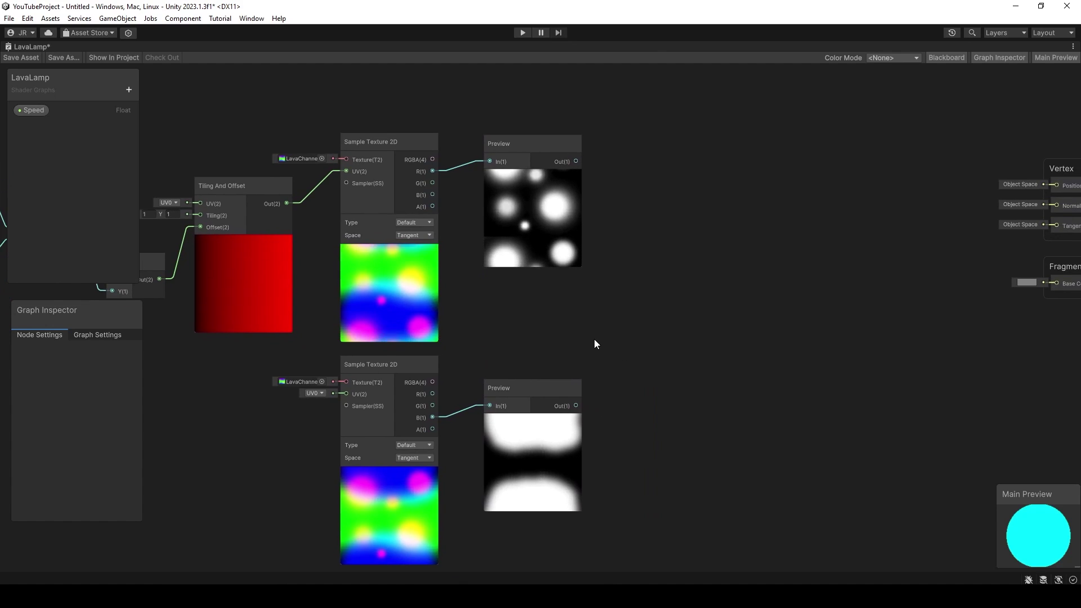
Step: Add an Add node summing the upper and lower Preview outputs
{"action": "key", "text": "space"}
{"action": "type", "text": "add"}
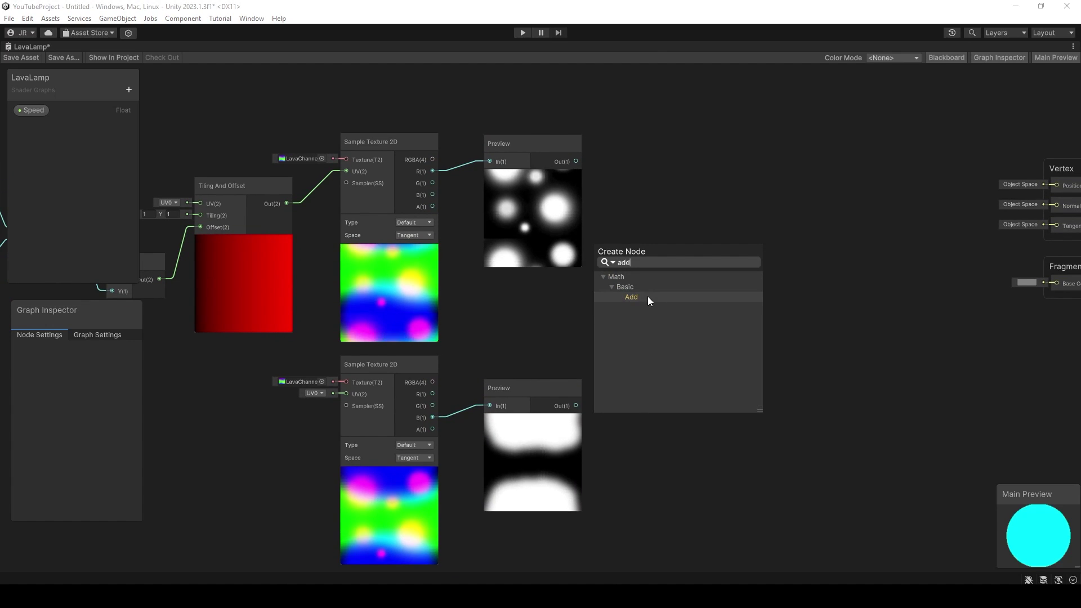
{"action": "left_click", "coordinate": [647, 296]}
{"action": "left_click_drag", "start_coordinate": [576, 161], "coordinate": [623, 265]}
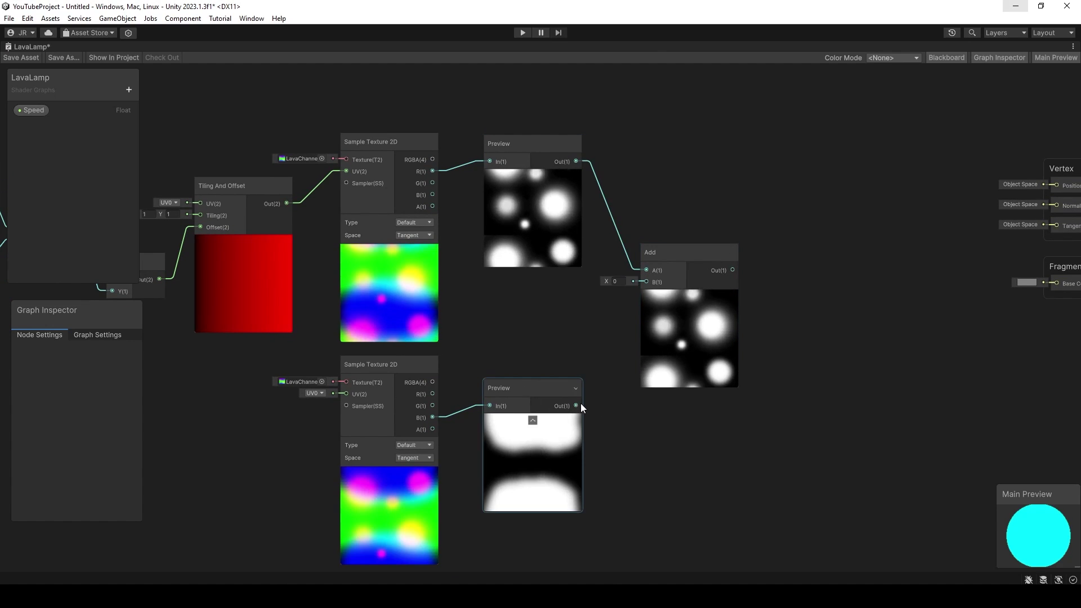
{"action": "left_click_drag", "start_coordinate": [576, 406], "coordinate": [642, 281]}
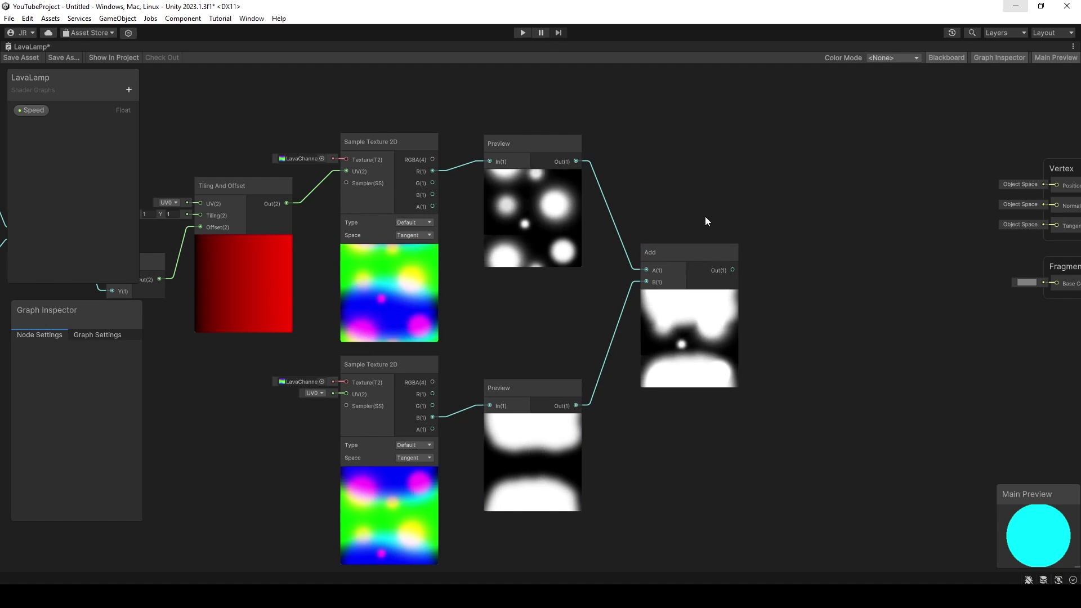
Step: Create a Remap node from the Add node's output
{"action": "middle_click_drag", "start_coordinate": [704, 222], "coordinate": [537, 221]}
{"action": "mouse_move", "coordinate": [562, 272]}
{"action": "left_mouse_down"}
{"action": "mouse_move", "coordinate": [615, 321]}
{"action": "mouse_move", "coordinate": [679, 262]}
{"action": "left_mouse_up"}
{"action": "type", "text": "remap"}
{"action": "key", "text": "Return"}
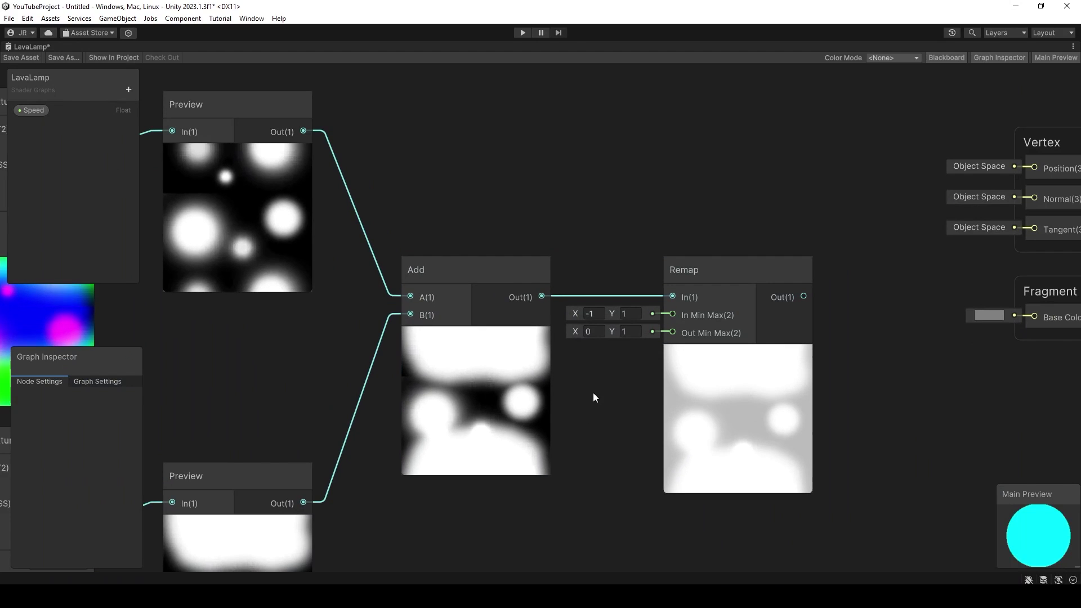
Step: Enter 0.8 and 0.9 as the Remap node's In Min Max X and Y values
{"action": "left_click", "coordinate": [592, 314]}
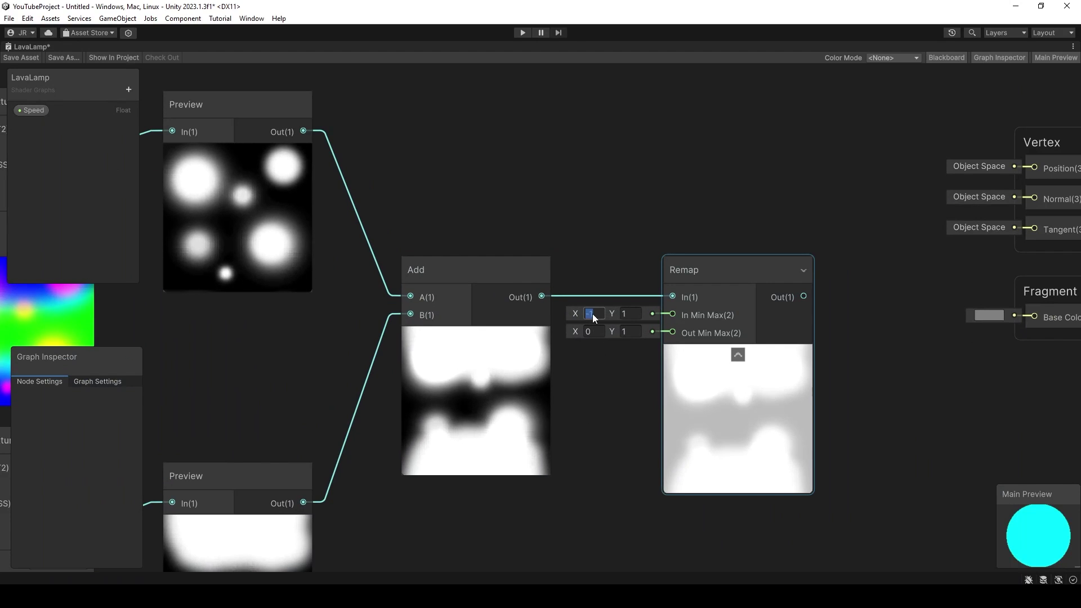
{"action": "type", "text": "0."}
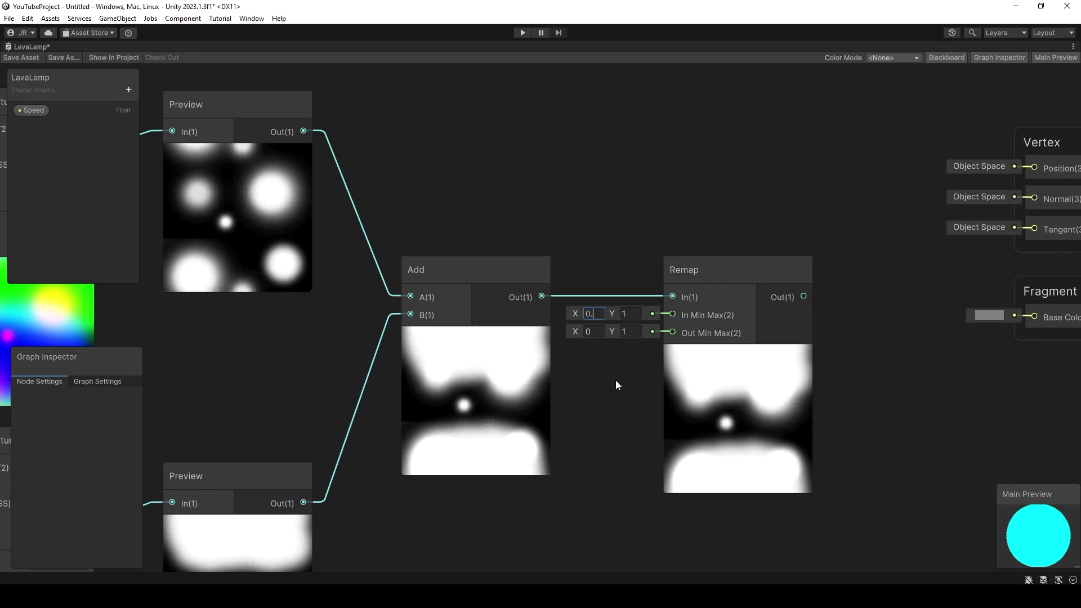
{"action": "type", "text": "8"}
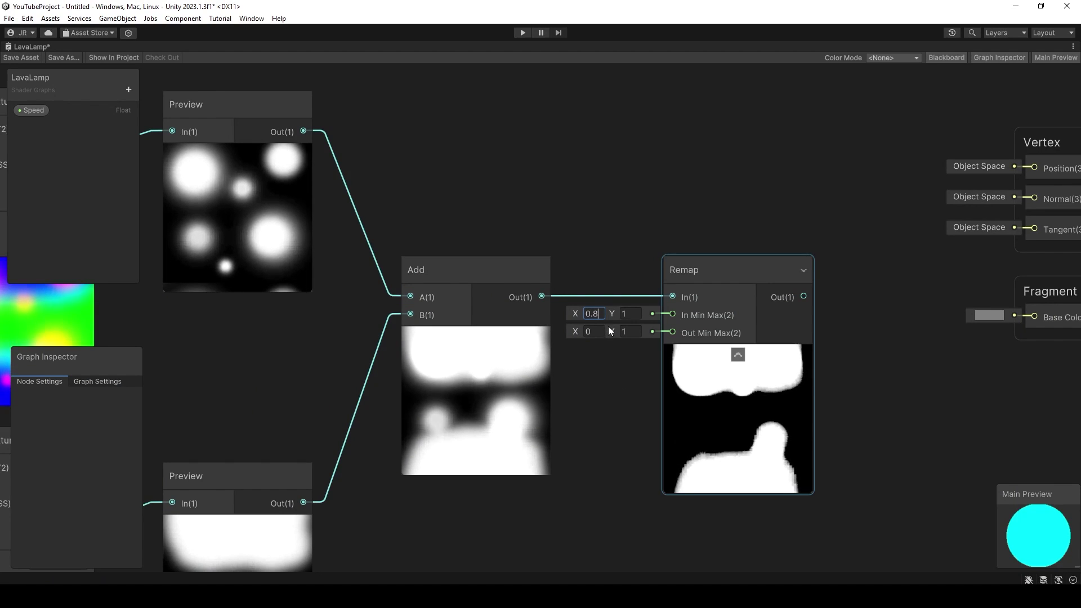
{"action": "left_click", "coordinate": [624, 313]}
{"action": "type", "text": "0"}
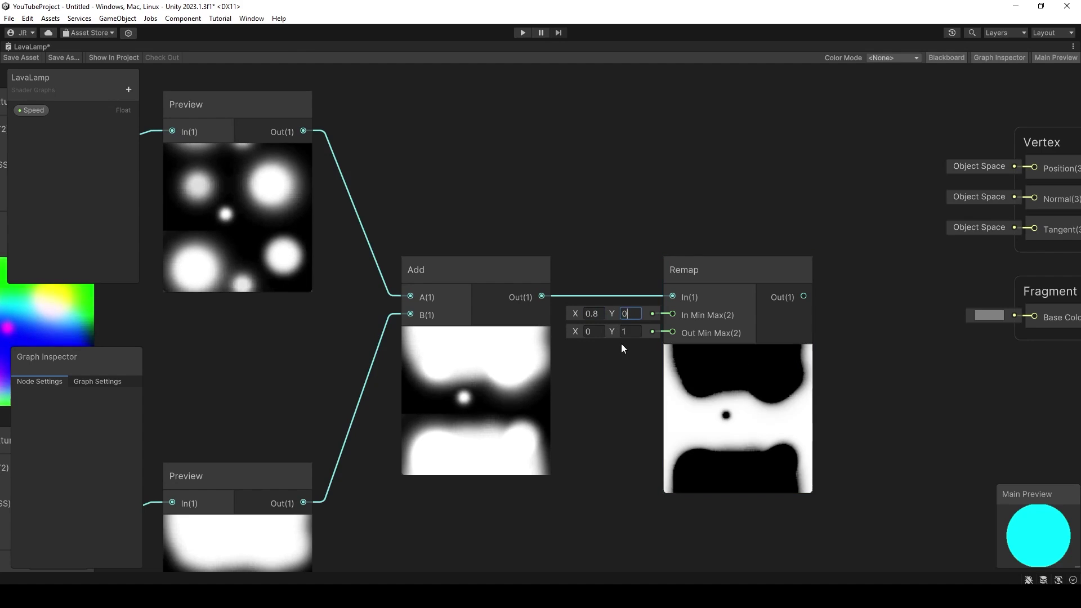
{"action": "type", "text": ".9"}
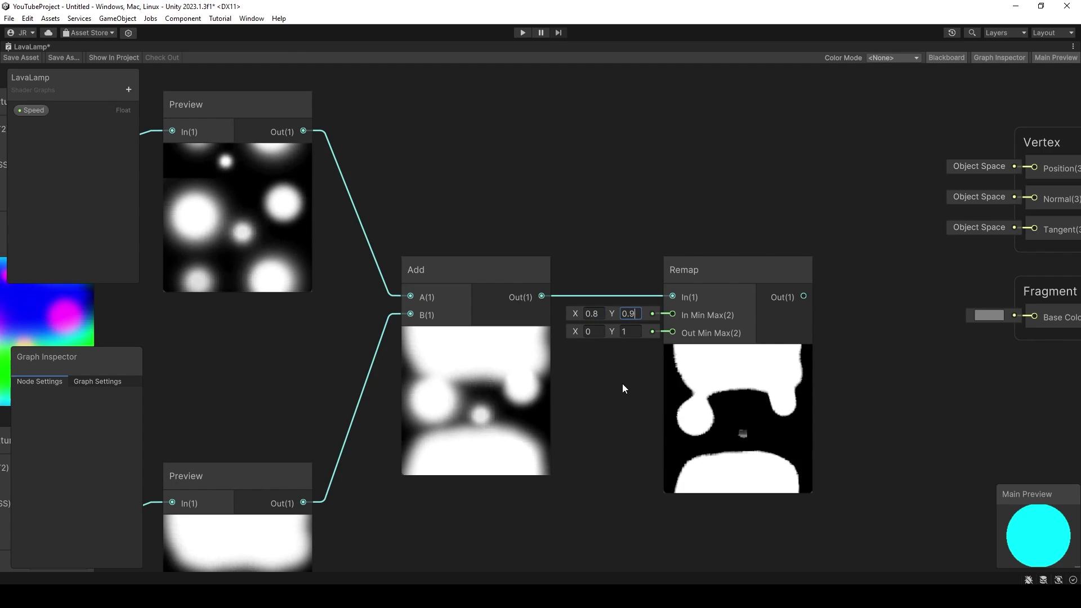
{"action": "left_click", "coordinate": [622, 385]}
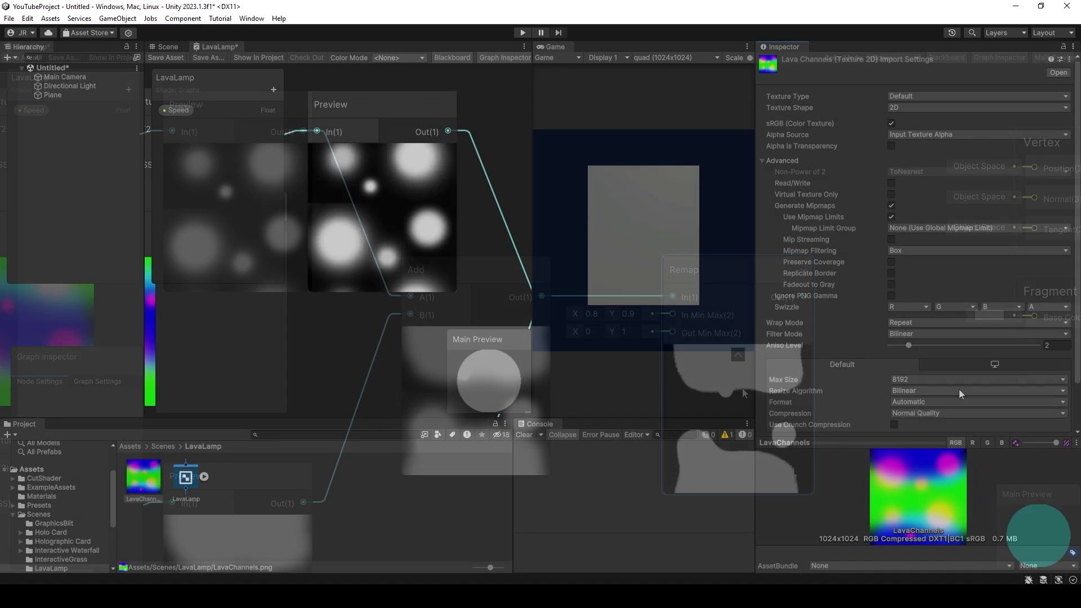
Step: Set LavaChannels Compression to None, apply, and maximise the Shader Graph window
{"action": "scroll", "coordinate": [960, 394], "scroll_direction": "down", "scroll_amount": 3}
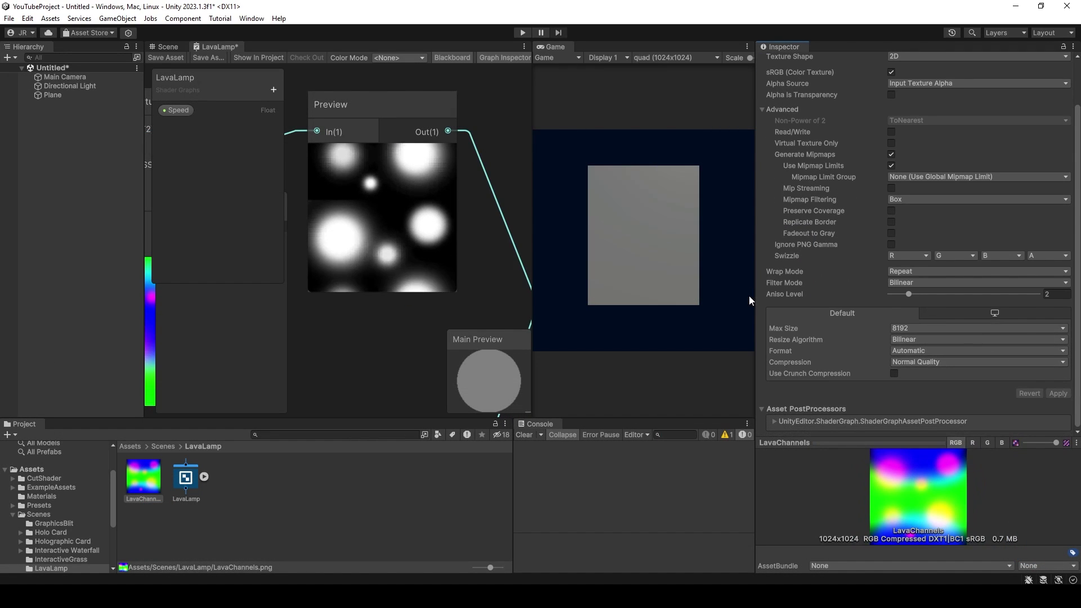
{"action": "left_click", "coordinate": [937, 363]}
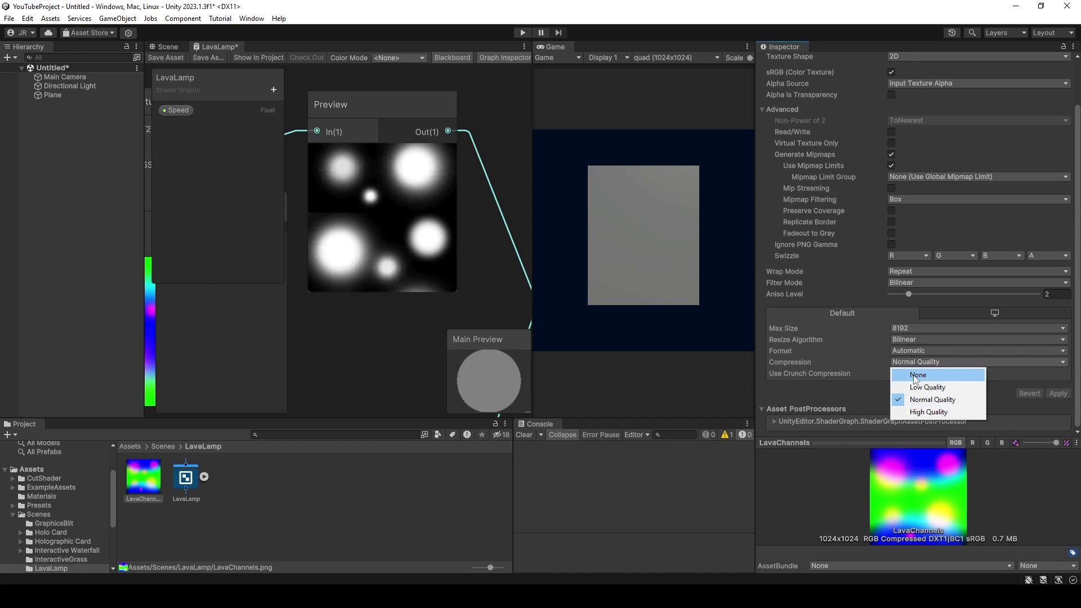
{"action": "left_click", "coordinate": [916, 376]}
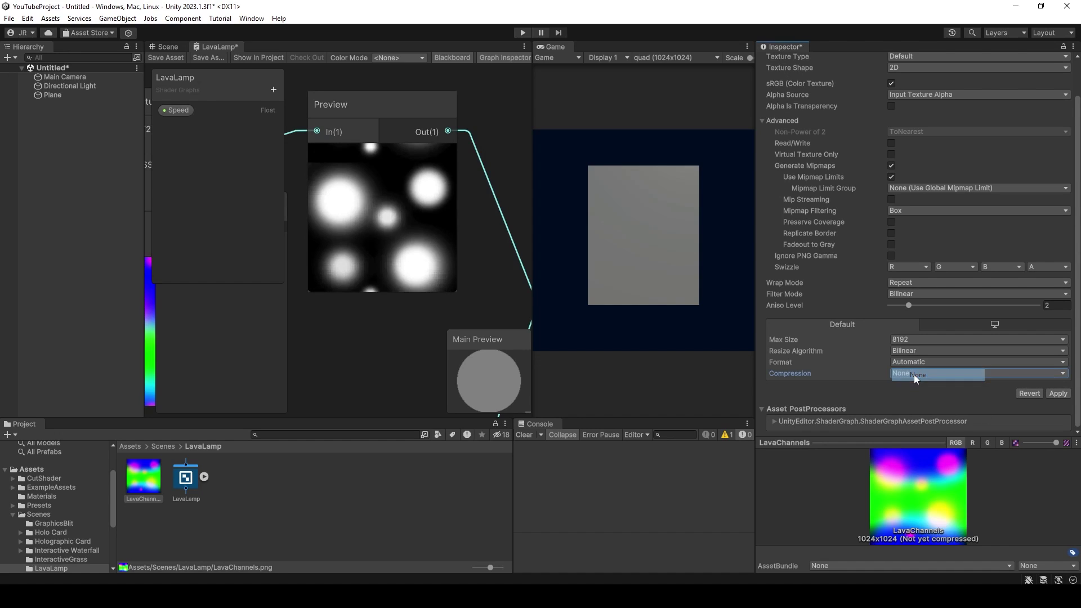
{"action": "left_click", "coordinate": [1065, 395]}
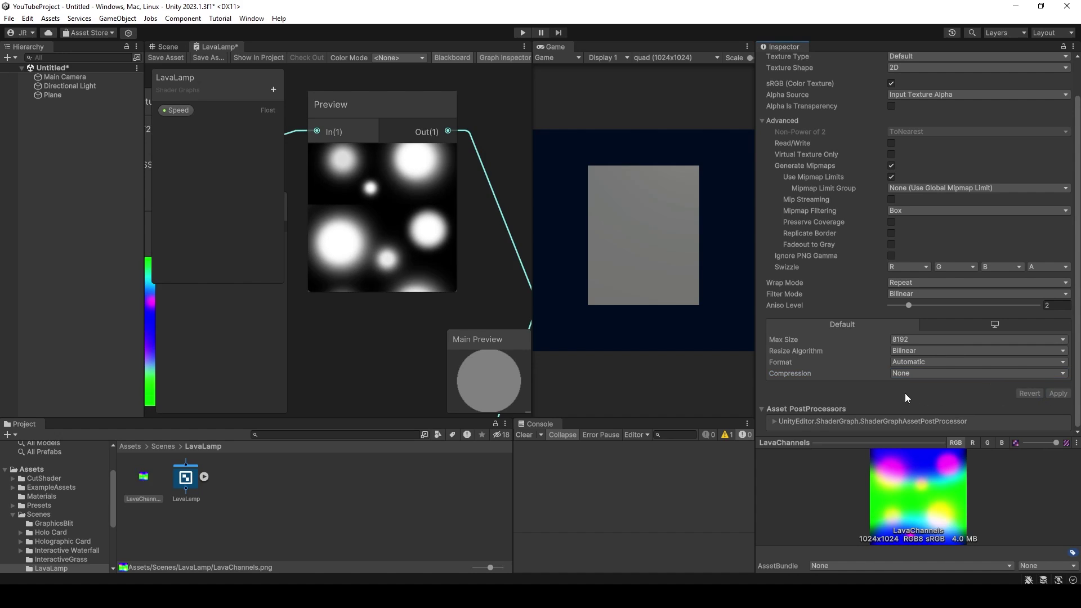
{"action": "key", "text": "shift+space"}
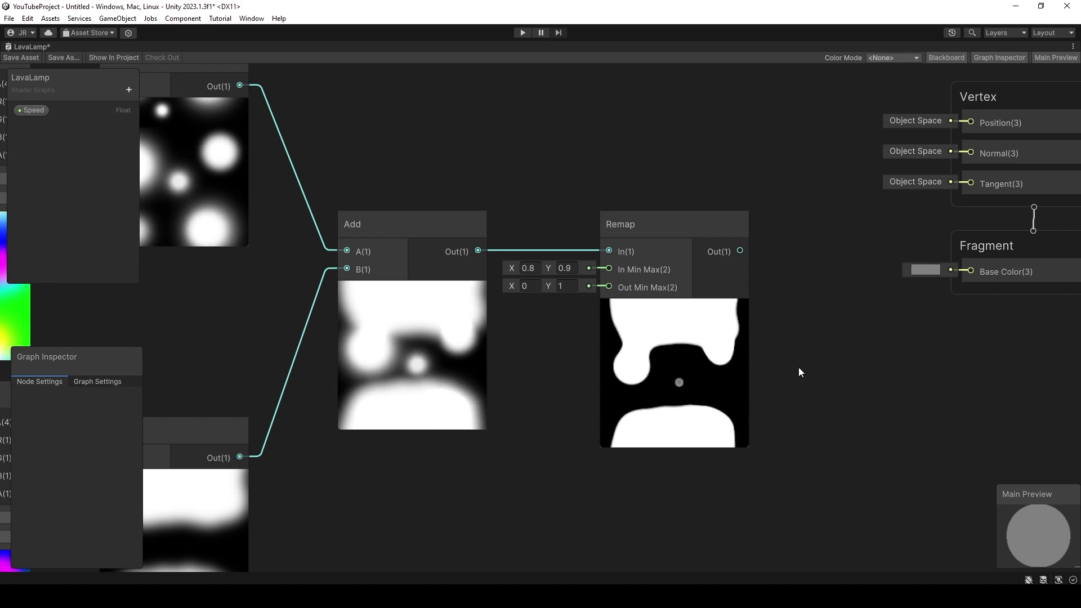
Step: Set the shader's Surface Type to Transparent in the Graph Inspector
{"action": "left_click_drag", "start_coordinate": [95, 308], "coordinate": [636, 312]}
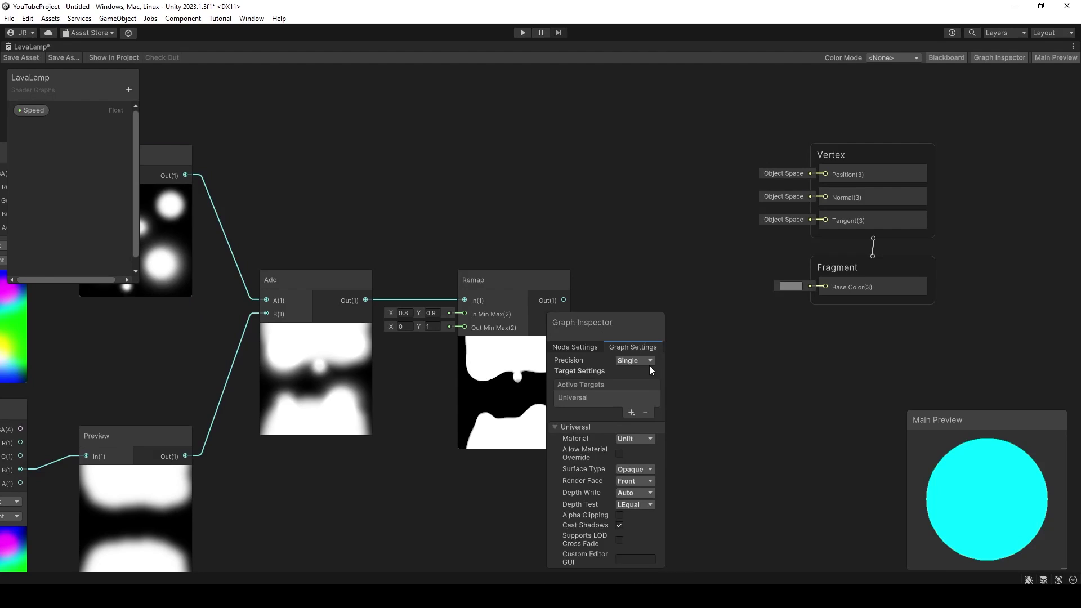
{"action": "left_click_drag", "start_coordinate": [650, 367], "coordinate": [788, 366]}
{"action": "scroll", "coordinate": [674, 326], "scroll_direction": "down", "scroll_amount": 1}
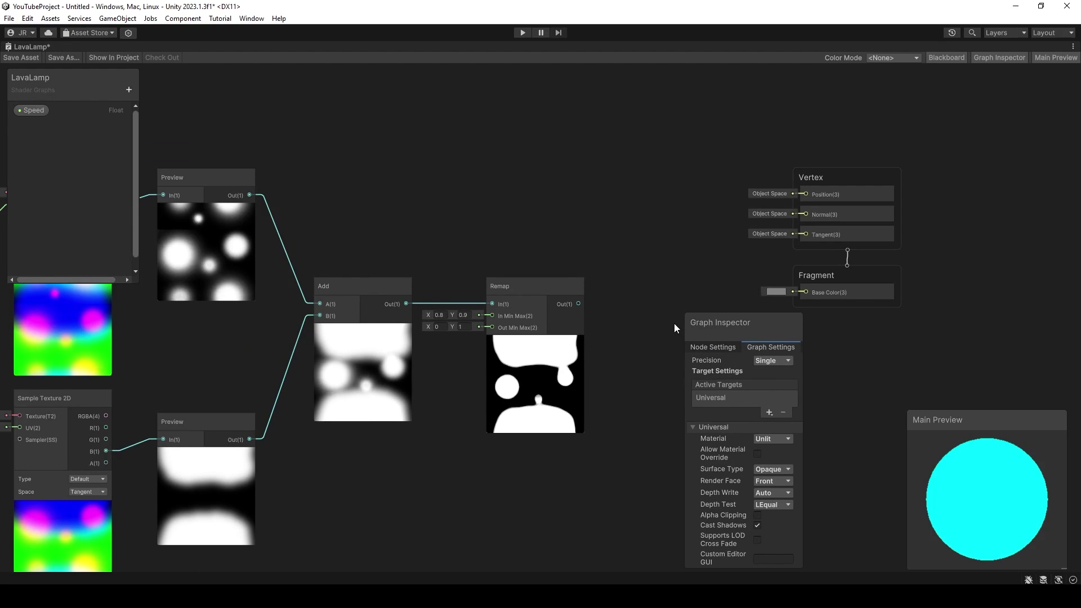
{"action": "middle_click_drag", "start_coordinate": [674, 323], "coordinate": [558, 285]}
{"action": "left_click_drag", "start_coordinate": [694, 322], "coordinate": [663, 306]}
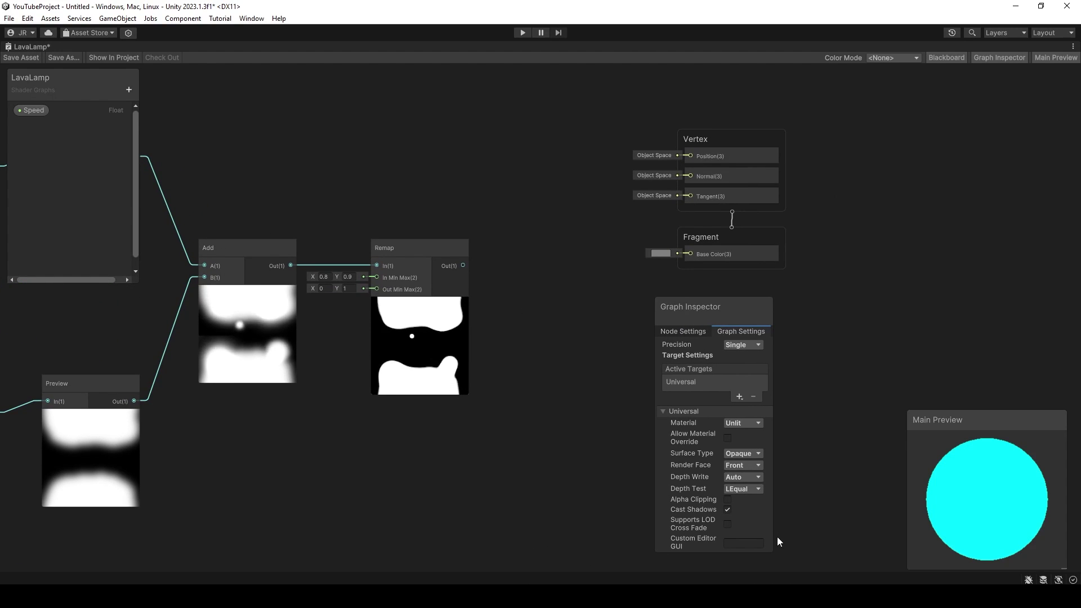
{"action": "left_click_drag", "start_coordinate": [772, 551], "coordinate": [851, 568]}
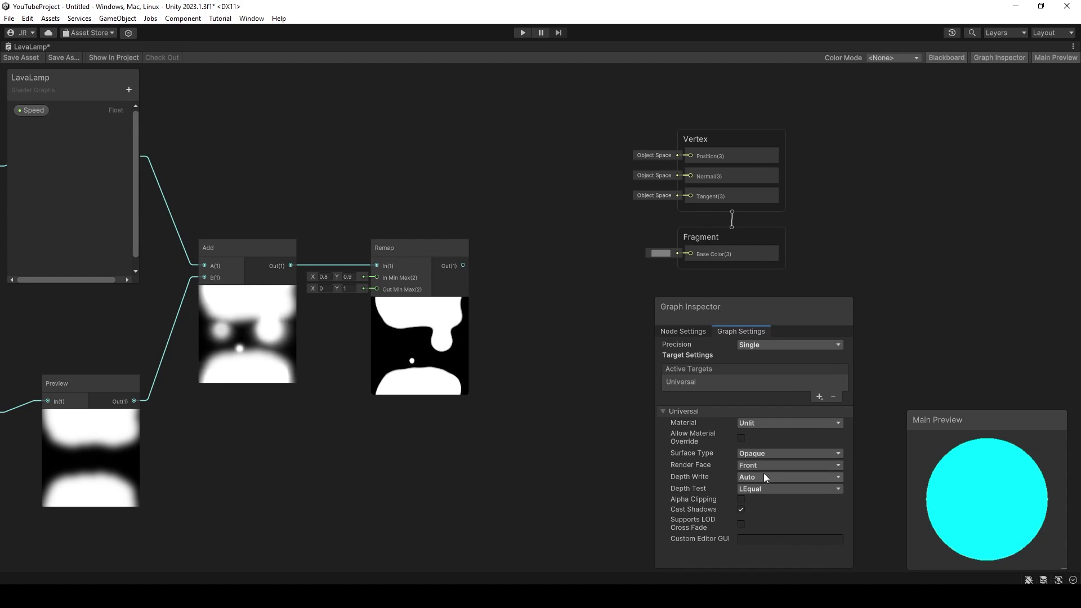
{"action": "left_click", "coordinate": [745, 453]}
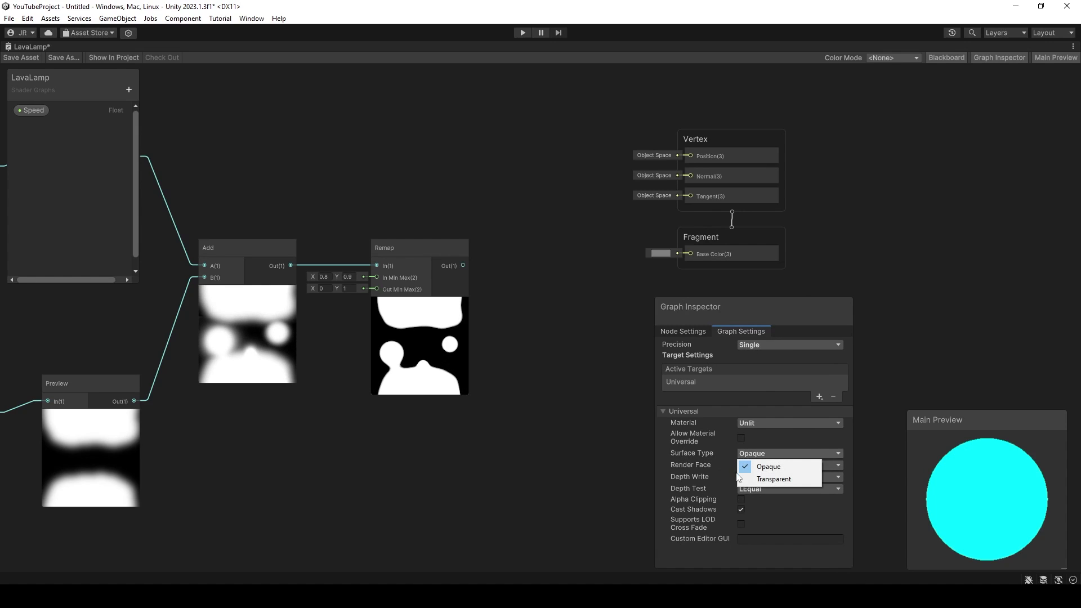
{"action": "left_click", "coordinate": [792, 479]}
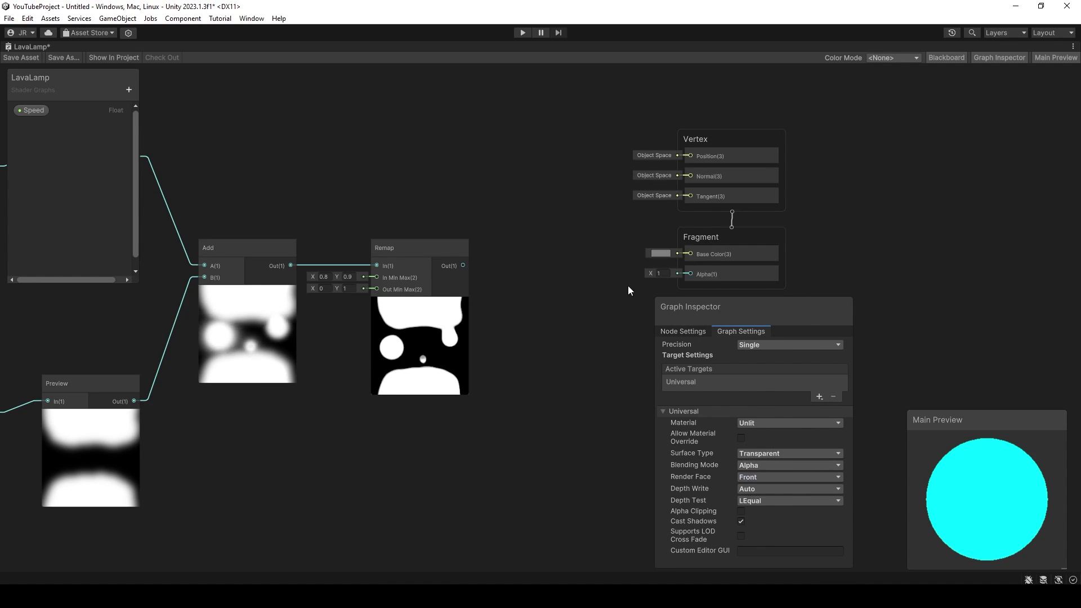
Step: Wire Remap into Fragment Alpha, enable Alpha Clipping, and show the Main Preview on a Quad
{"action": "mouse_move", "coordinate": [463, 266]}
{"action": "left_mouse_down"}
{"action": "mouse_move", "coordinate": [584, 260]}
{"action": "mouse_move", "coordinate": [689, 274]}
{"action": "left_mouse_up"}
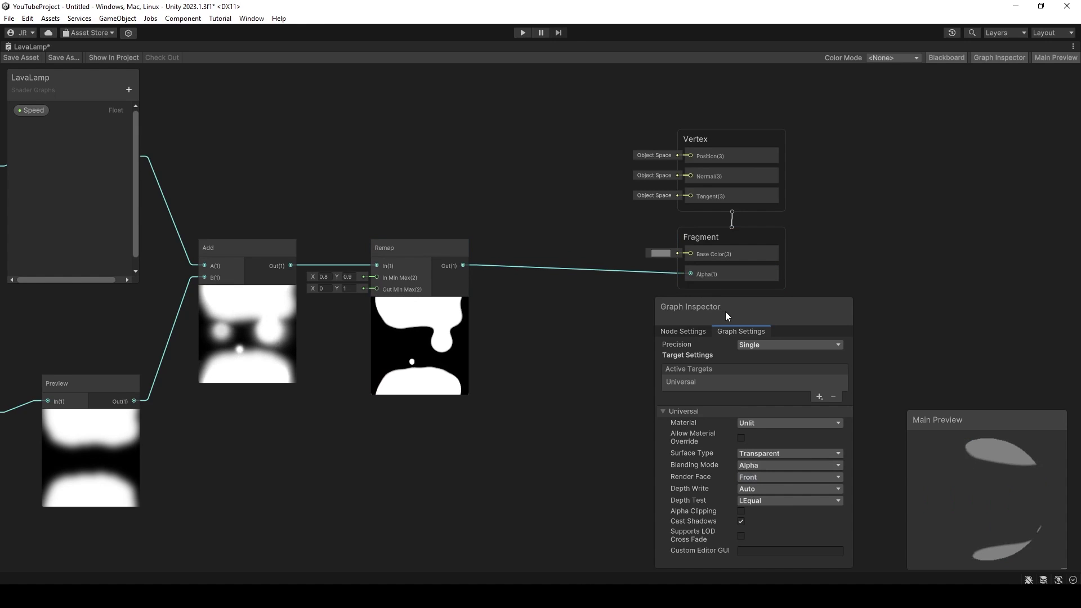
{"action": "mouse_move", "coordinate": [652, 100]}
{"action": "left_mouse_down"}
{"action": "mouse_move", "coordinate": [754, 258]}
{"action": "mouse_move", "coordinate": [764, 223]}
{"action": "left_mouse_up"}
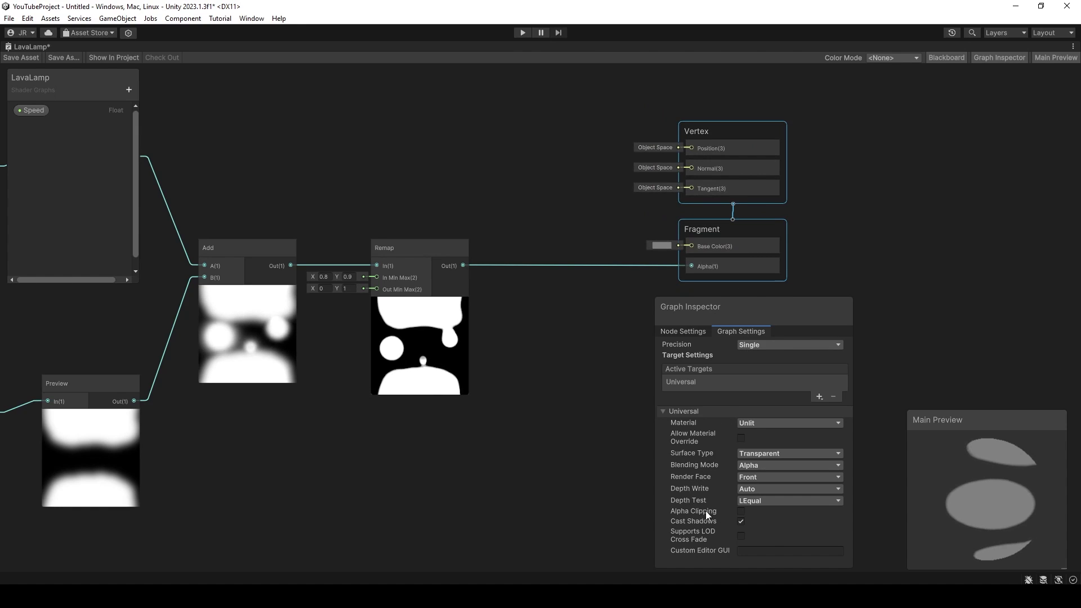
{"action": "left_click", "coordinate": [740, 511]}
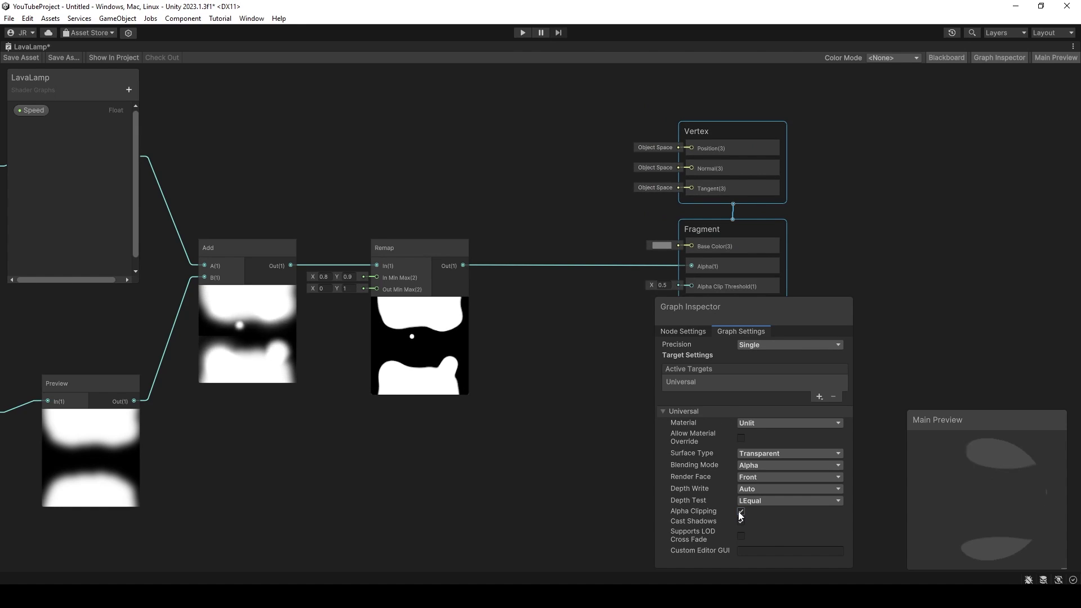
{"action": "left_click_drag", "start_coordinate": [772, 305], "coordinate": [979, 89]}
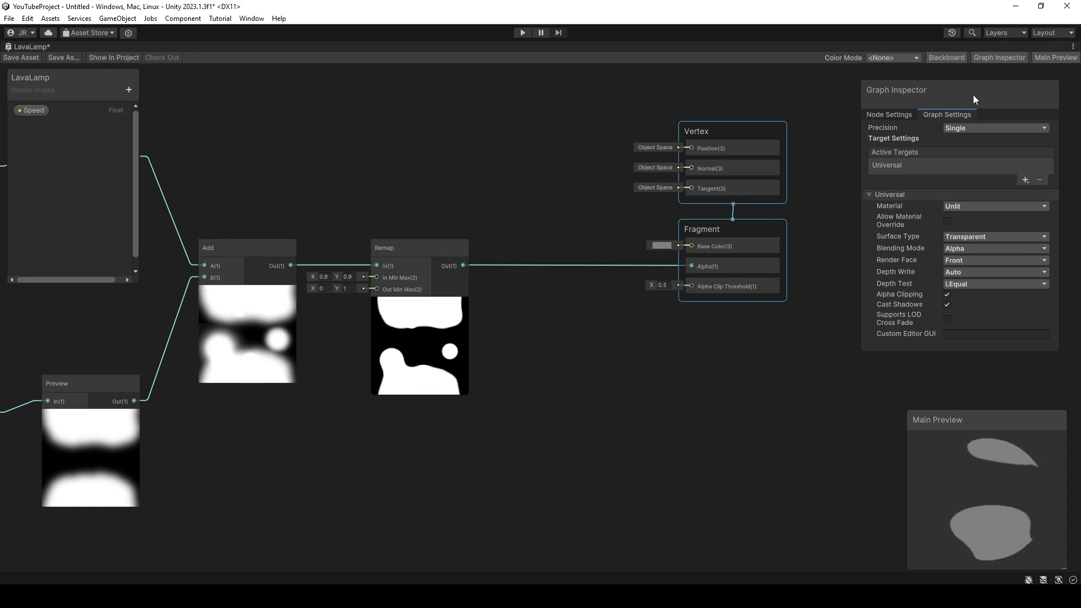
{"action": "right_click", "coordinate": [980, 485]}
{"action": "left_click", "coordinate": [1008, 544]}
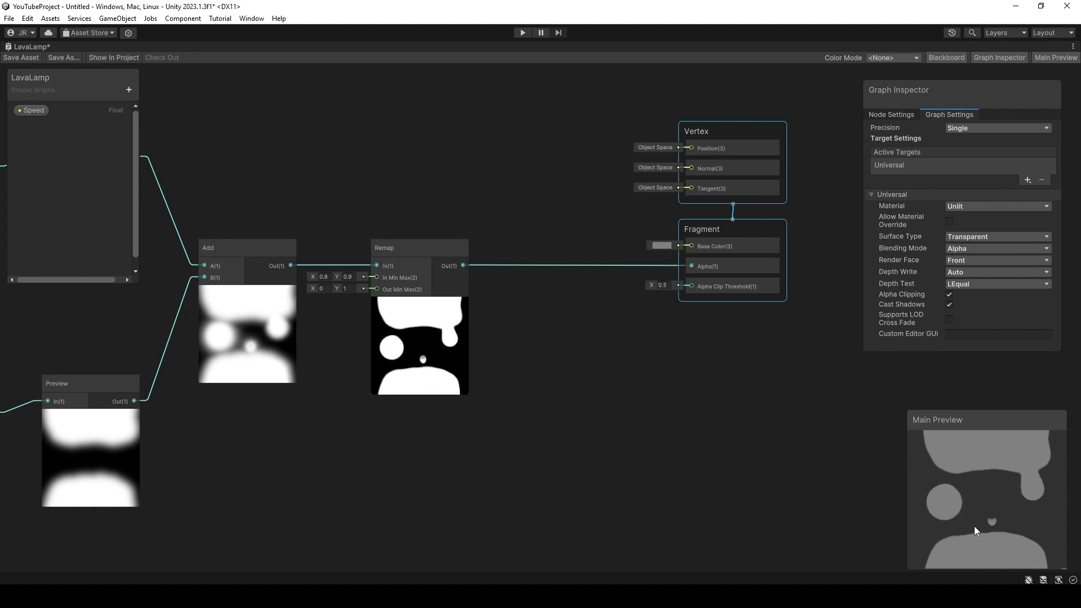
Step: Add an AlphaClipping Float property in Slider mode driving the Alpha Clip Threshold
{"action": "left_click", "coordinate": [128, 89]}
{"action": "left_click", "coordinate": [178, 110]}
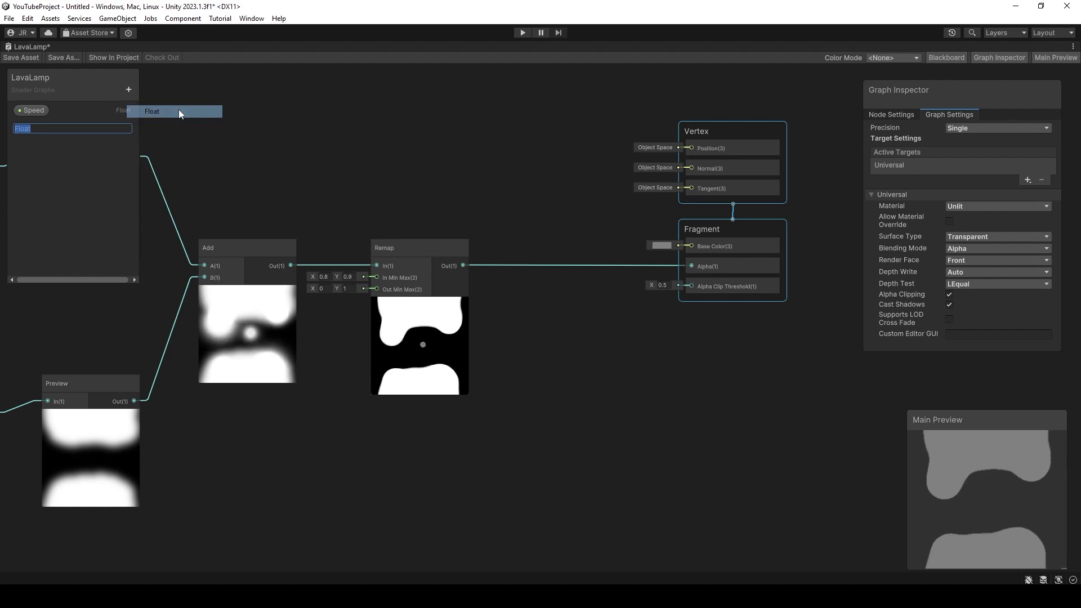
{"action": "type", "text": "AlphaClipping"}
{"action": "key", "text": "Return"}
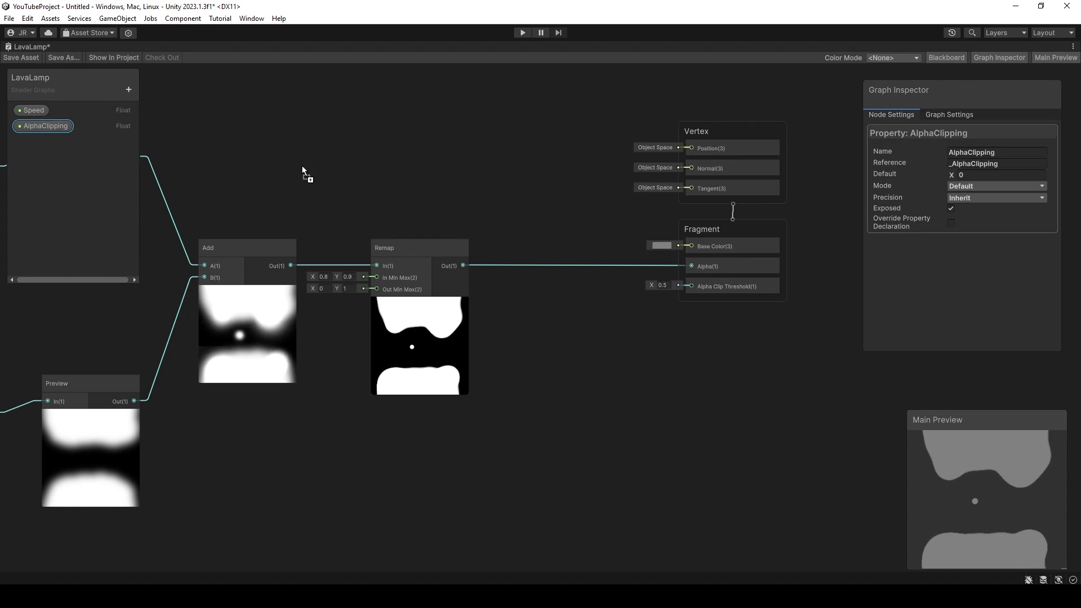
{"action": "left_click_drag", "start_coordinate": [302, 165], "coordinate": [555, 297]}
{"action": "left_click", "coordinate": [981, 187]}
{"action": "left_click", "coordinate": [981, 210]}
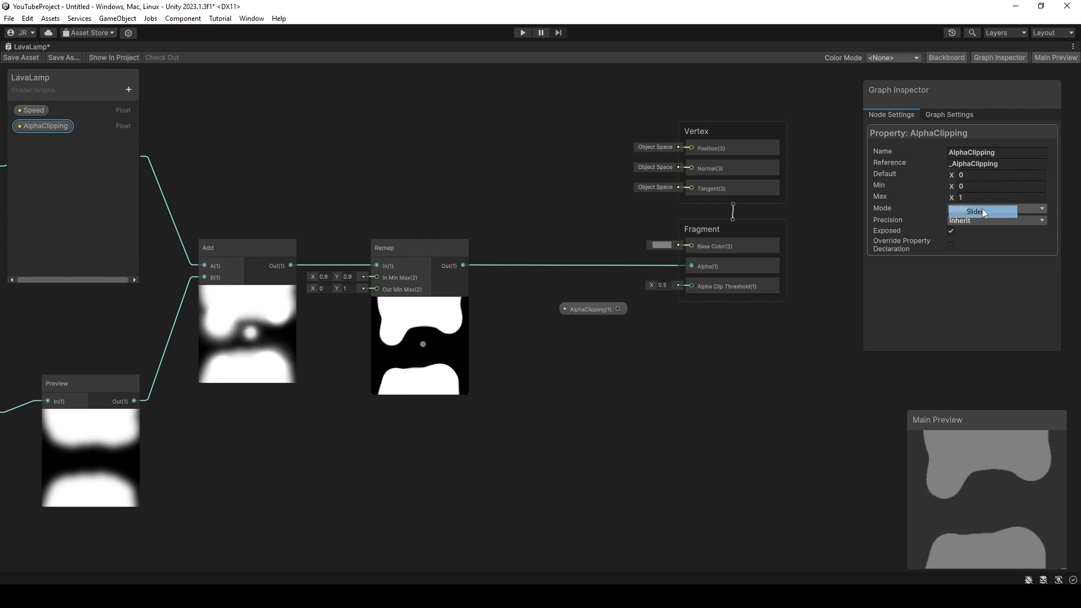
{"action": "left_click_drag", "start_coordinate": [617, 309], "coordinate": [691, 286]}
{"action": "left_click_drag", "start_coordinate": [583, 308], "coordinate": [626, 316]}
{"action": "middle_click_drag", "start_coordinate": [626, 315], "coordinate": [647, 383]}
{"action": "left_click", "coordinate": [562, 216]}
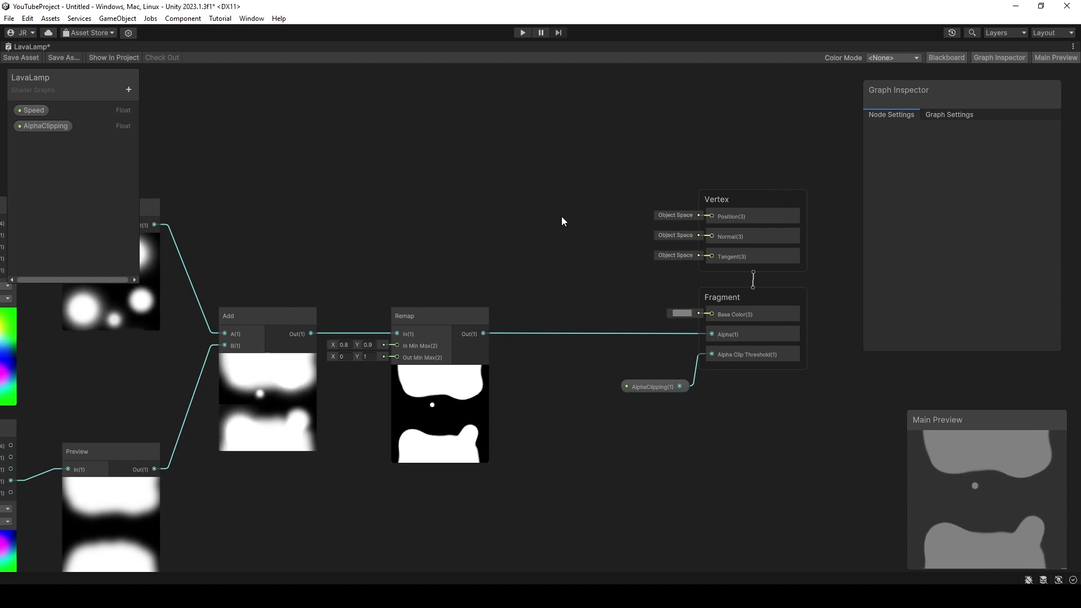
Step: Add a Color property with an opaque, saturated orange default colour
{"action": "left_click", "coordinate": [129, 89]}
{"action": "left_click", "coordinate": [202, 162]}
{"action": "left_click", "coordinate": [64, 158]}
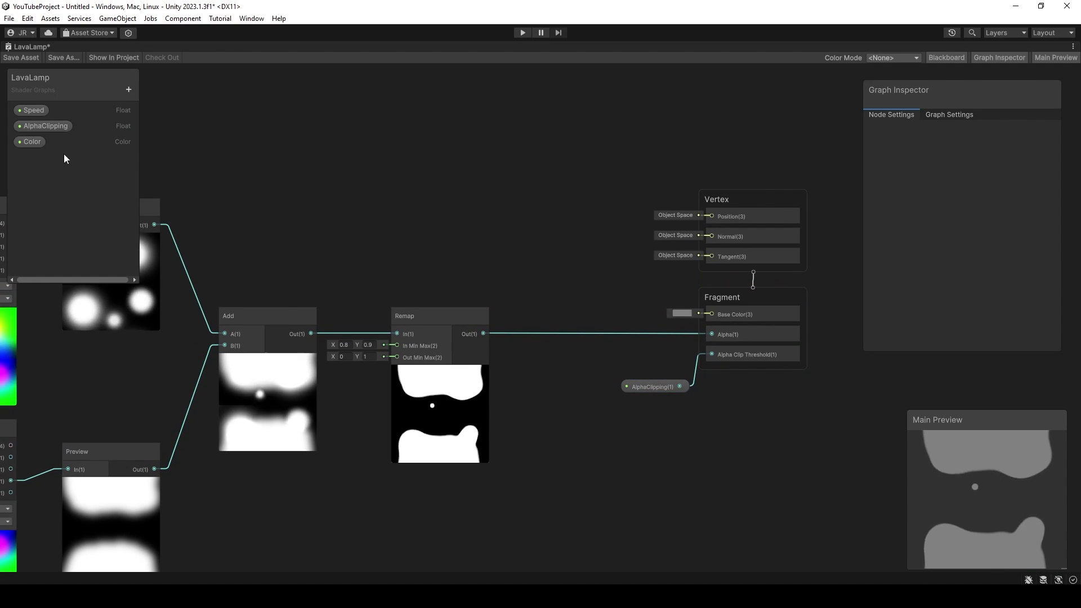
{"action": "left_click", "coordinate": [32, 141]}
{"action": "left_click", "coordinate": [996, 172]}
{"action": "left_click", "coordinate": [1054, 229]}
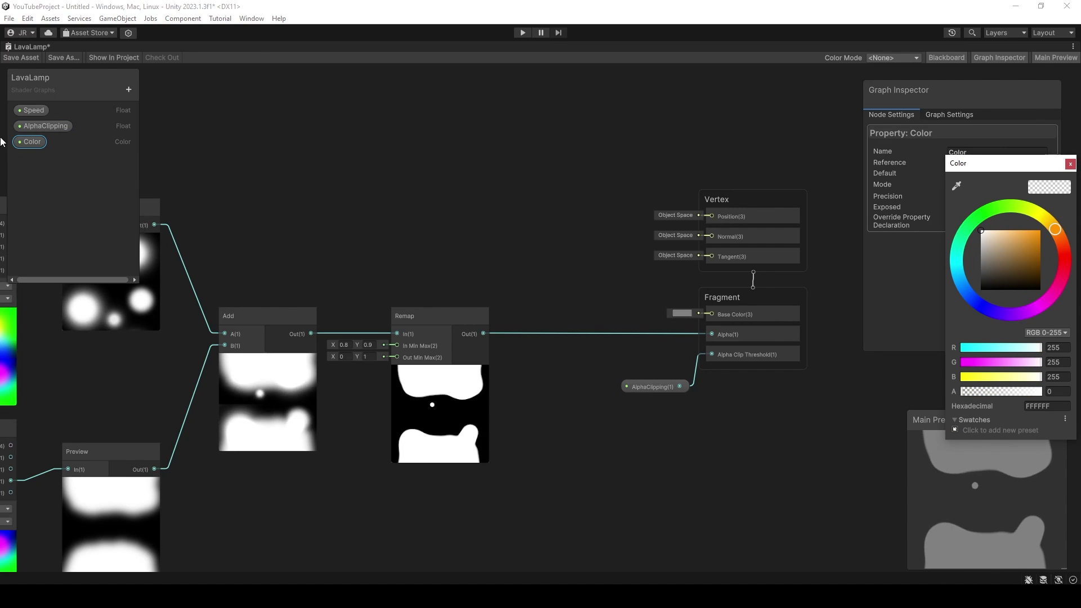
{"action": "left_click_drag", "start_coordinate": [981, 392], "coordinate": [1042, 393]}
{"action": "left_click", "coordinate": [1039, 231]}
{"action": "left_click", "coordinate": [117, 118]}
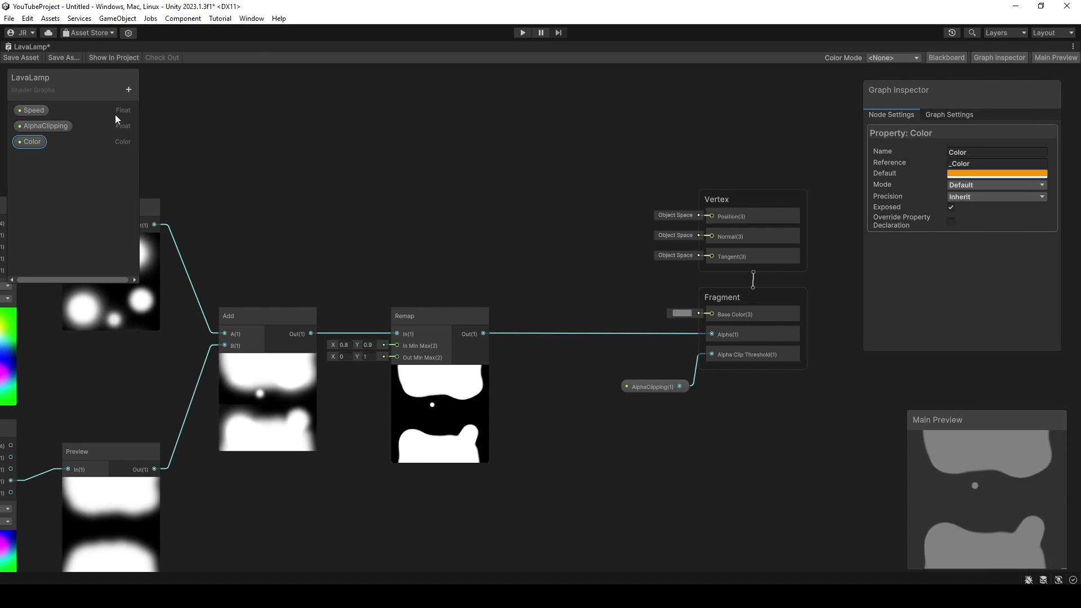
Step: Multiply the Color node with the Remap result to tint Base Color, and save the graph
{"action": "left_click_drag", "start_coordinate": [32, 141], "coordinate": [445, 205]}
{"action": "key", "text": "space"}
{"action": "type", "text": "mu"}
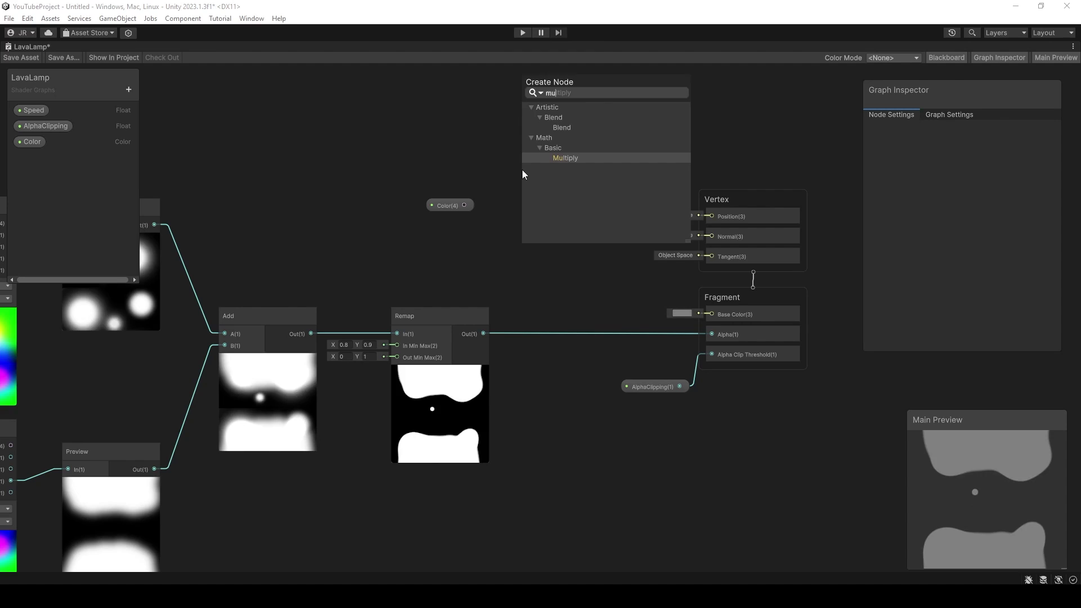
{"action": "key", "text": "Return"}
{"action": "left_click_drag", "start_coordinate": [555, 195], "coordinate": [602, 243]}
{"action": "left_click_drag", "start_coordinate": [463, 205], "coordinate": [578, 257]}
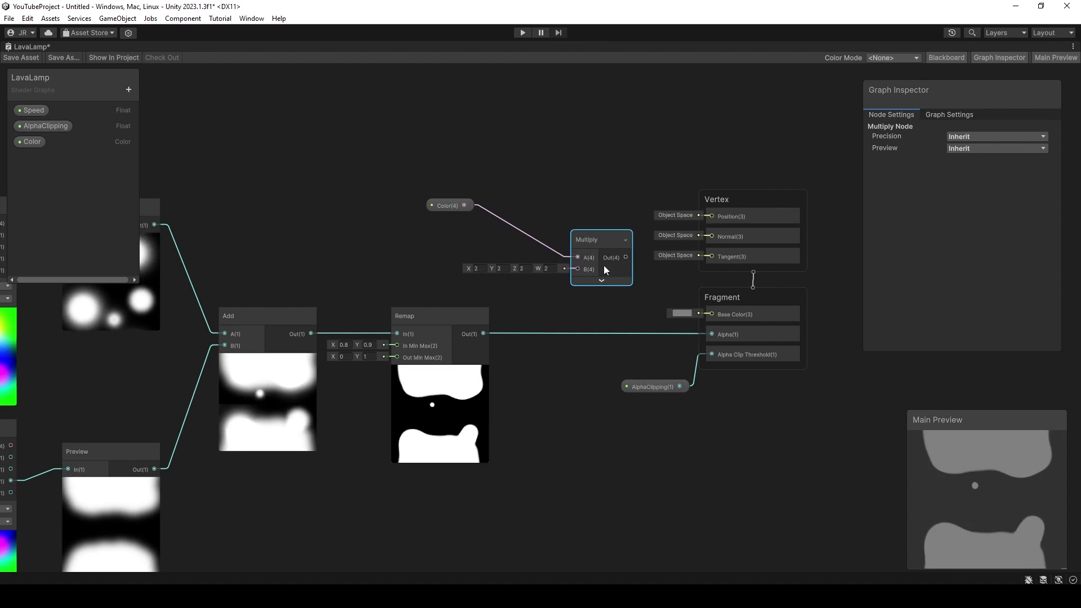
{"action": "mouse_move", "coordinate": [483, 333]}
{"action": "left_mouse_down"}
{"action": "mouse_move", "coordinate": [578, 269]}
{"action": "mouse_move", "coordinate": [652, 263]}
{"action": "mouse_move", "coordinate": [712, 314]}
{"action": "left_mouse_up"}
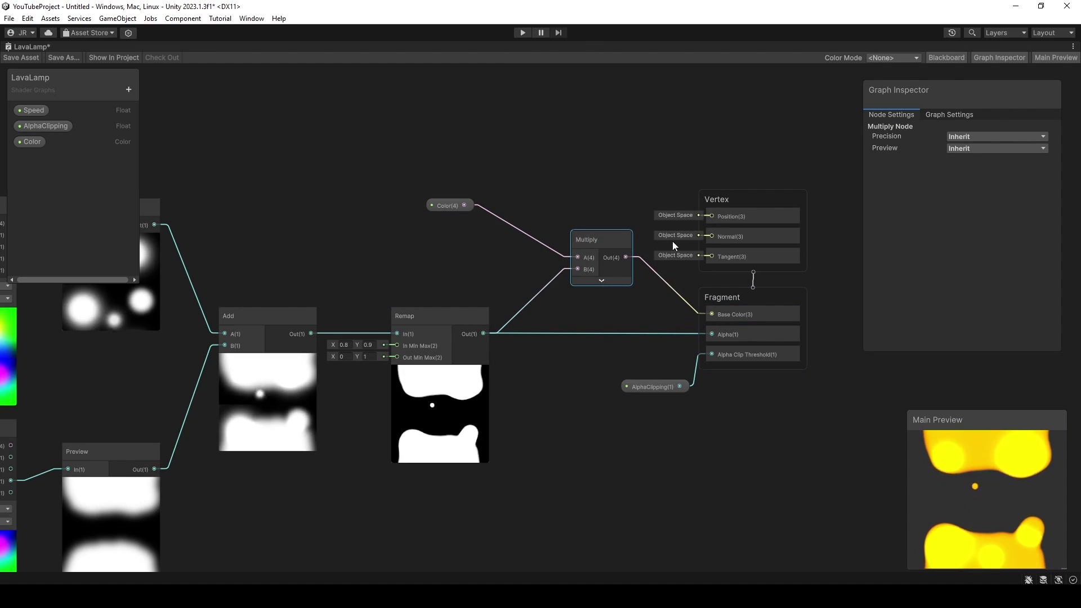
{"action": "left_click", "coordinate": [25, 56]}
Step: Add a Plane to the scene and tilt it upright
{"action": "key", "text": "shift+space"}
{"action": "right_click", "coordinate": [78, 137]}
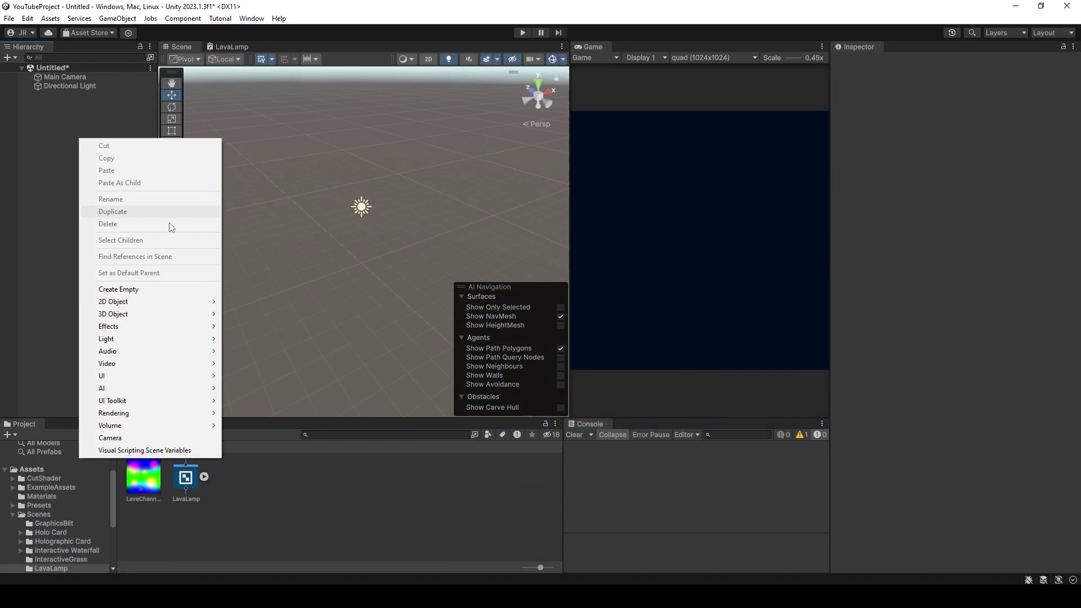
{"action": "left_click", "coordinate": [247, 363]}
{"action": "left_click_drag", "start_coordinate": [409, 211], "coordinate": [397, 197]}
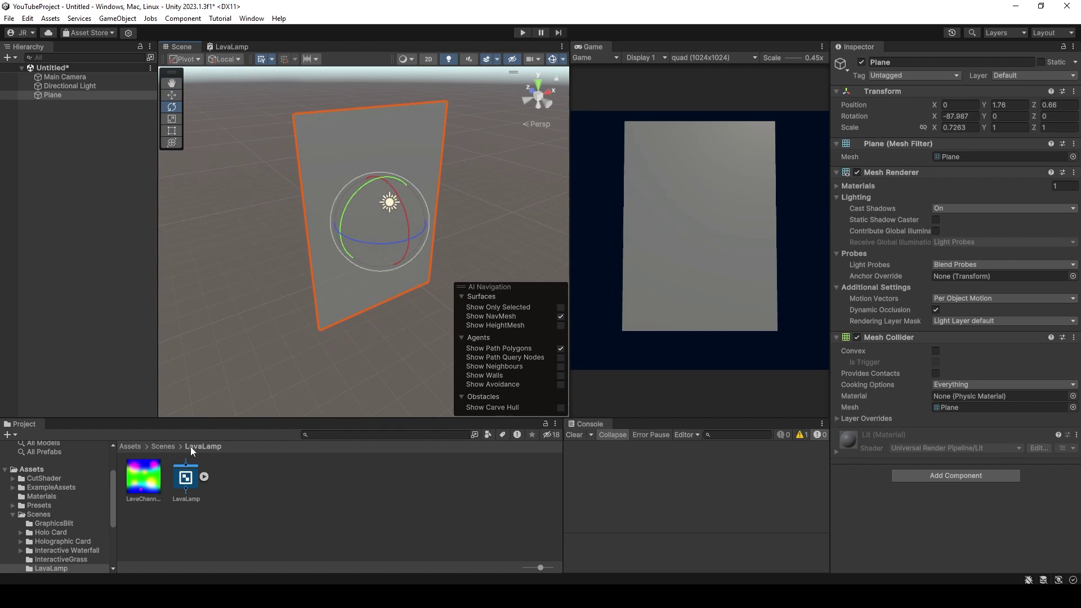
Step: Create the LavaLamp_Mat material from the LavaLamp shader and apply it to the plane, facing the camera
{"action": "right_click", "coordinate": [184, 478]}
{"action": "mouse_move", "coordinate": [308, 179]}
{"action": "left_click", "coordinate": [447, 283]}
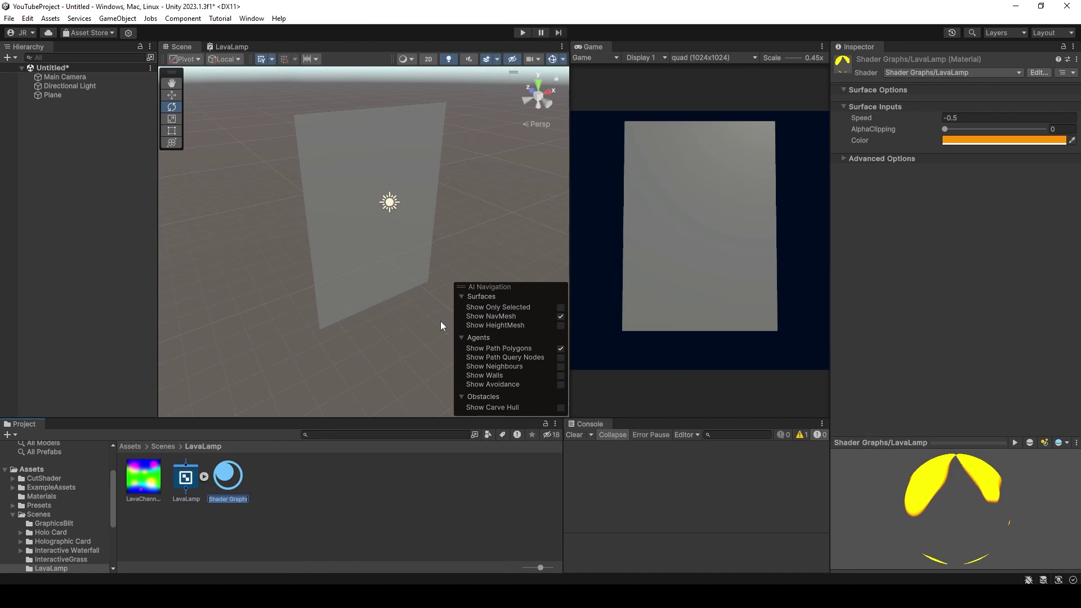
{"action": "key", "text": "Return"}
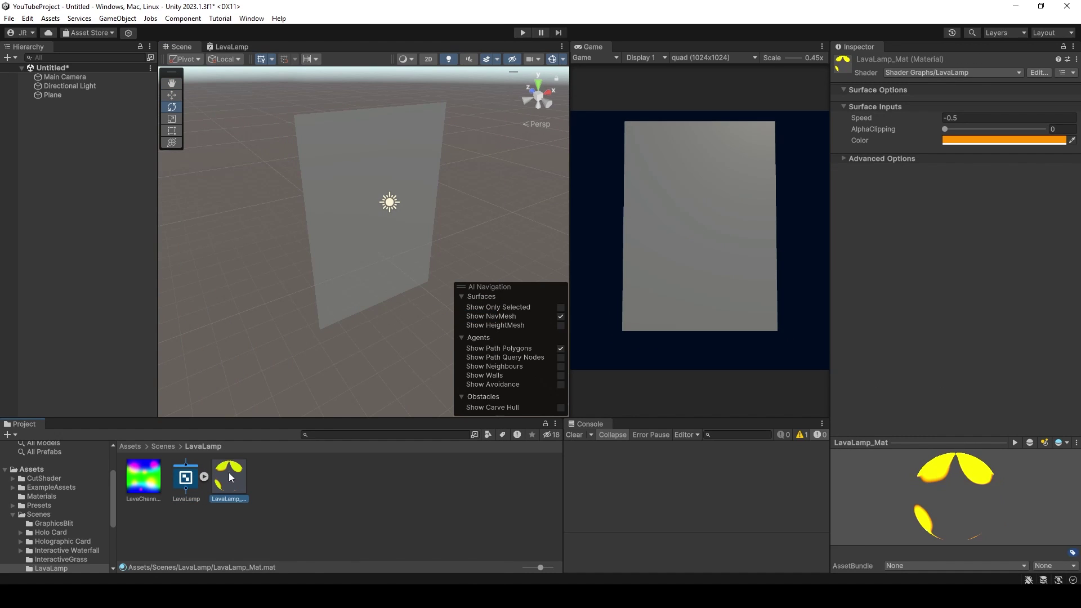
{"action": "left_click_drag", "start_coordinate": [228, 476], "coordinate": [321, 291]}
{"action": "left_click", "coordinate": [341, 160]}
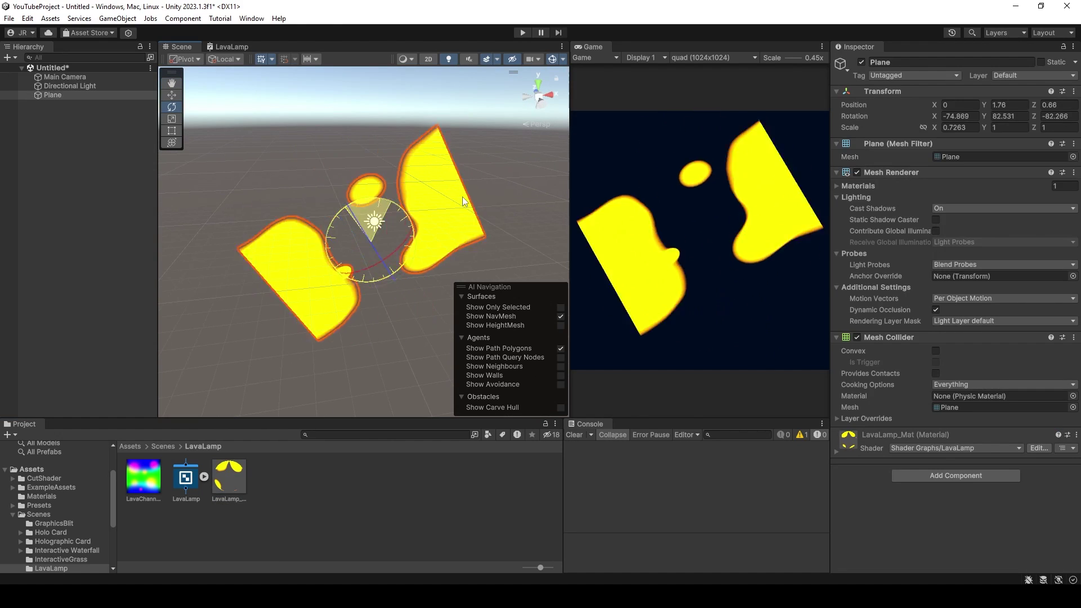
{"action": "left_click_drag", "start_coordinate": [342, 160], "coordinate": [331, 200], "text": "alt"}
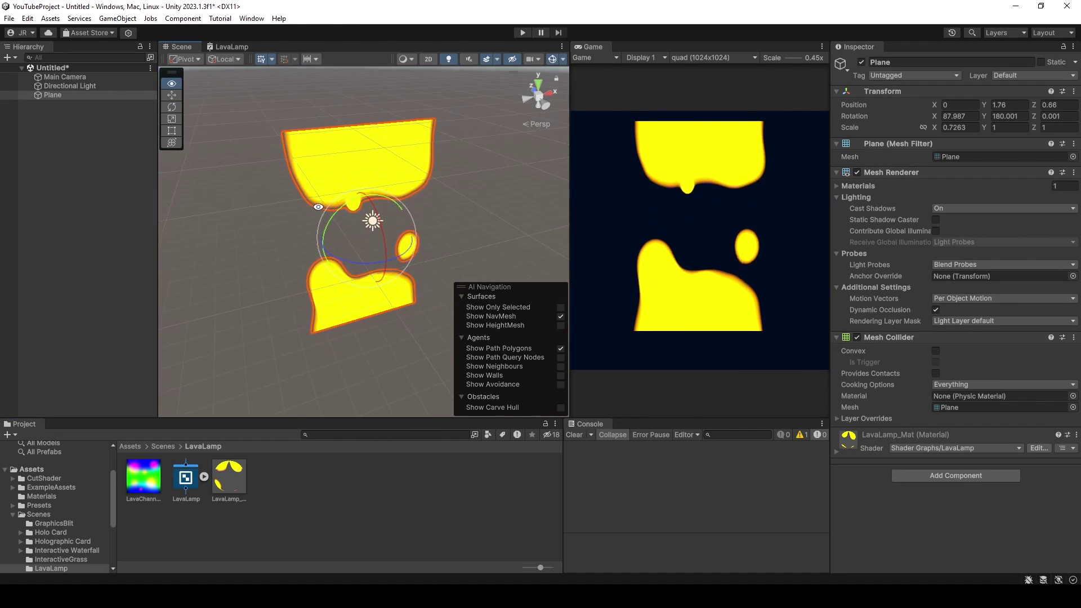
Step: Run the scene and change the lava material's colour to red
{"action": "key", "text": "ctrl+p"}
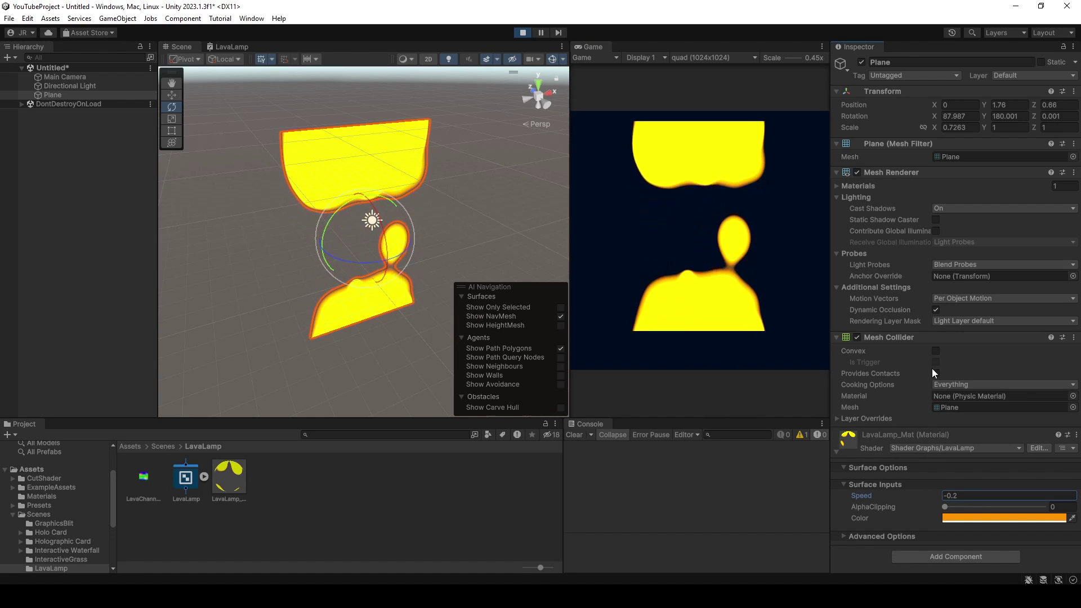
{"action": "left_click", "coordinate": [1004, 518]}
{"action": "mouse_move", "coordinate": [969, 233]}
{"action": "left_mouse_down"}
{"action": "mouse_move", "coordinate": [891, 304]}
{"action": "mouse_move", "coordinate": [884, 242]}
{"action": "mouse_move", "coordinate": [970, 272]}
{"action": "left_mouse_up"}
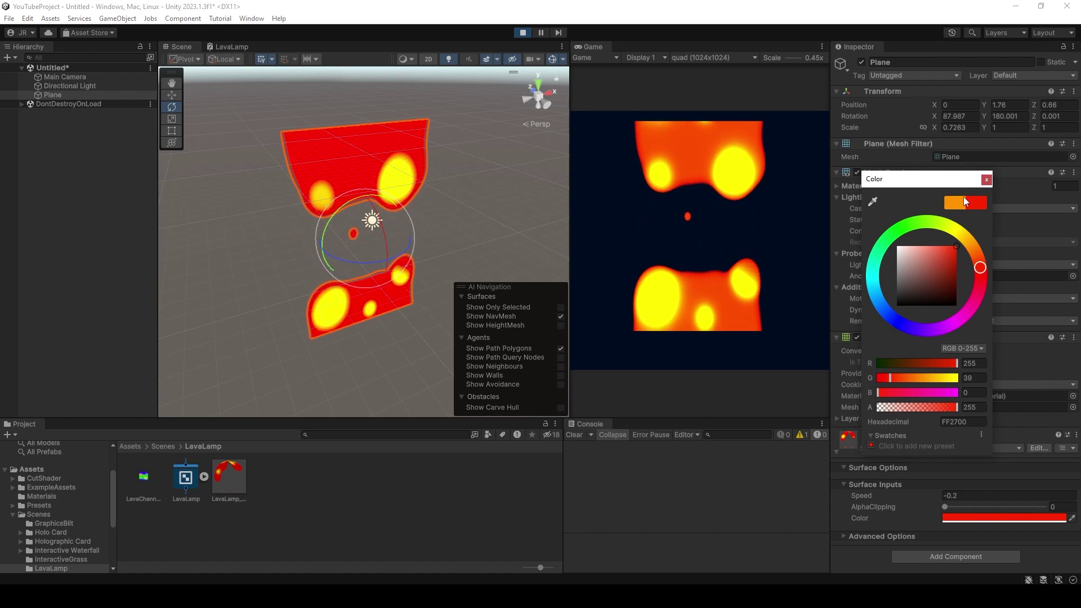
{"action": "left_click", "coordinate": [986, 179]}
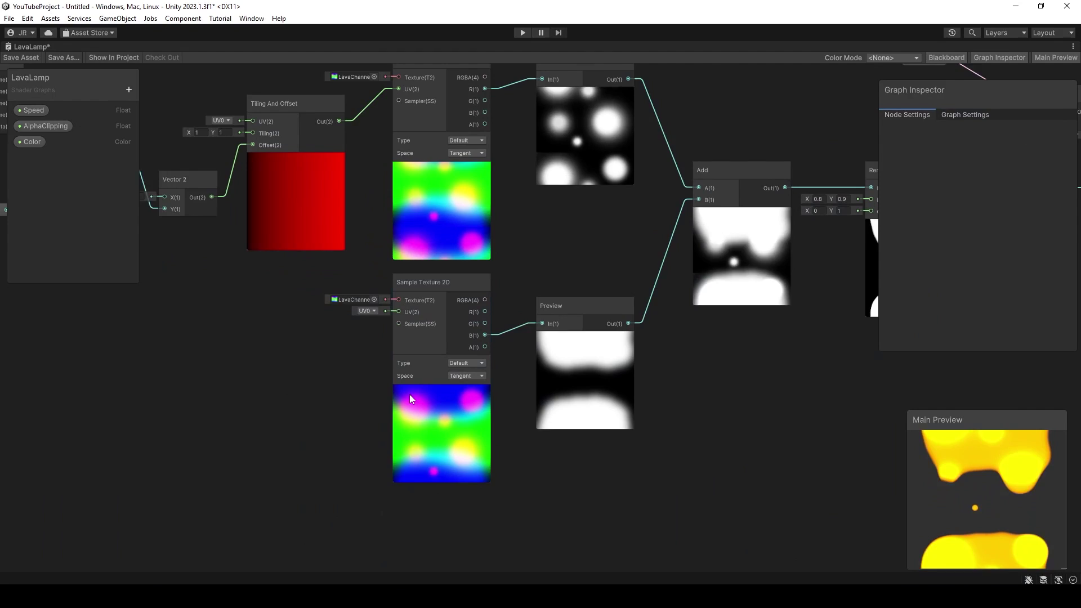
Step: Add a Preview node on the lower Sample Texture 2D's G output
{"action": "scroll", "coordinate": [409, 394], "scroll_direction": "down", "scroll_amount": 2}
{"action": "left_click", "coordinate": [393, 387]}
{"action": "left_click", "coordinate": [500, 437], "text": "shift"}
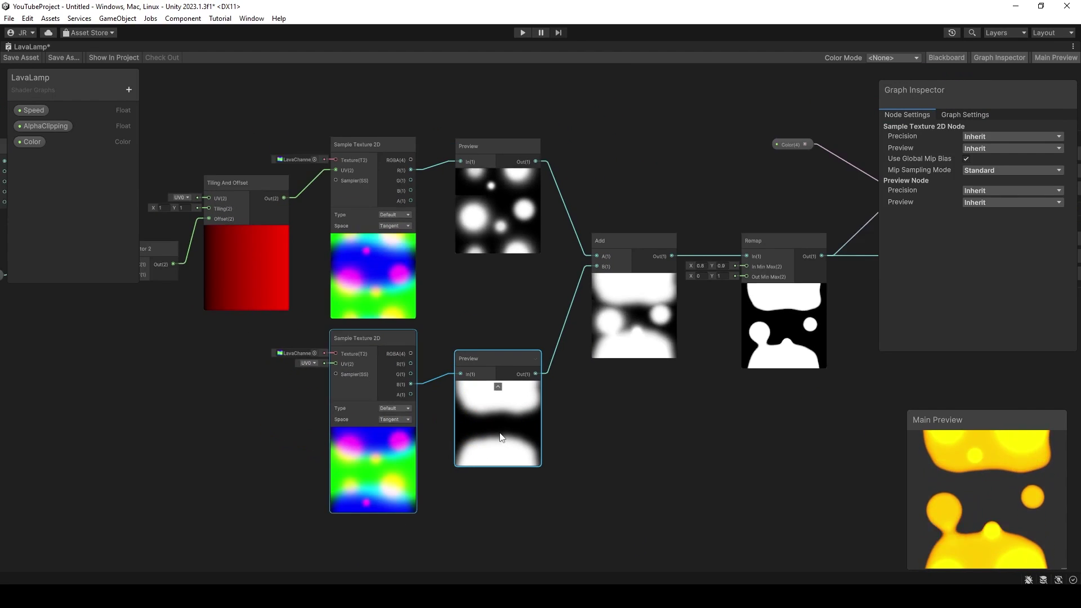
{"action": "scroll", "coordinate": [488, 419], "scroll_direction": "down", "scroll_amount": 1}
{"action": "left_click_drag", "start_coordinate": [444, 410], "coordinate": [449, 479]}
{"action": "left_click", "coordinate": [323, 416]}
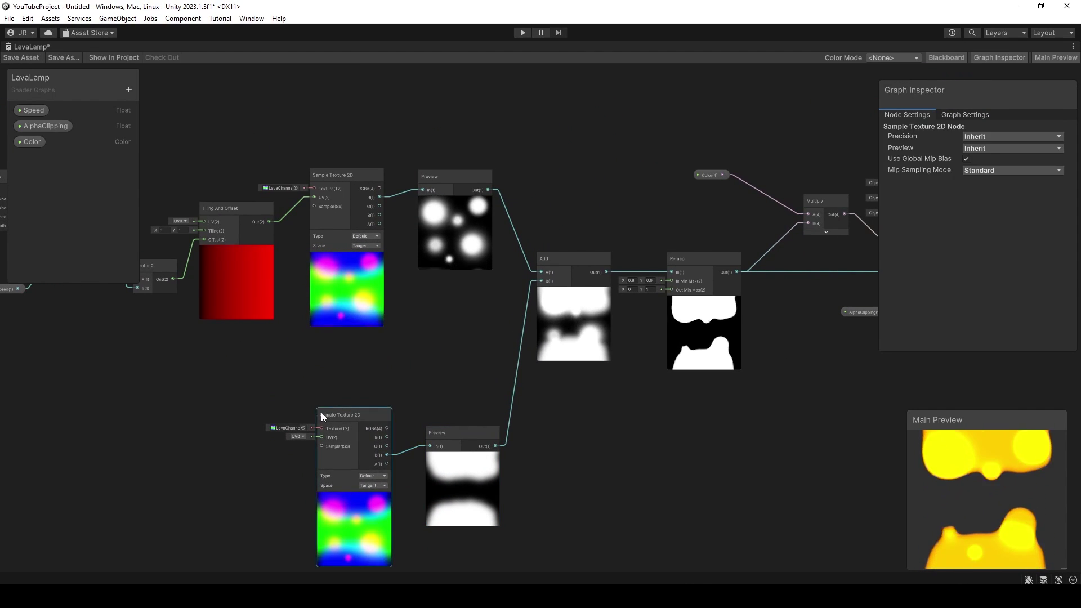
{"action": "left_click_drag", "start_coordinate": [321, 412], "coordinate": [203, 403]}
{"action": "mouse_move", "coordinate": [270, 437]}
{"action": "left_mouse_down"}
{"action": "mouse_move", "coordinate": [312, 411]}
{"action": "mouse_move", "coordinate": [340, 354]}
{"action": "left_mouse_up"}
{"action": "type", "text": "preview"}
{"action": "key", "text": "Return"}
{"action": "mouse_move", "coordinate": [308, 154]}
{"action": "left_mouse_down"}
{"action": "mouse_move", "coordinate": [563, 297]}
{"action": "mouse_move", "coordinate": [563, 245]}
{"action": "left_mouse_up"}
Step: Insert a Multiply node combining the upper blob preview and green-channel preview into Add
{"action": "key", "text": "a"}
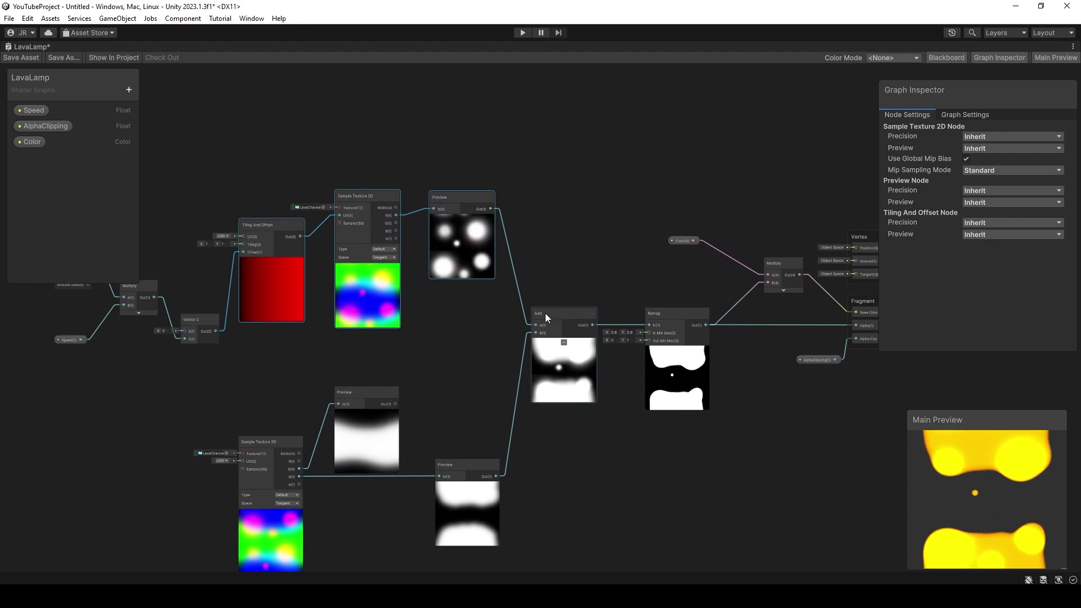
{"action": "mouse_move", "coordinate": [545, 313]}
{"action": "left_mouse_down"}
{"action": "mouse_move", "coordinate": [673, 371]}
{"action": "mouse_move", "coordinate": [703, 365]}
{"action": "left_mouse_up"}
{"action": "key", "text": "space"}
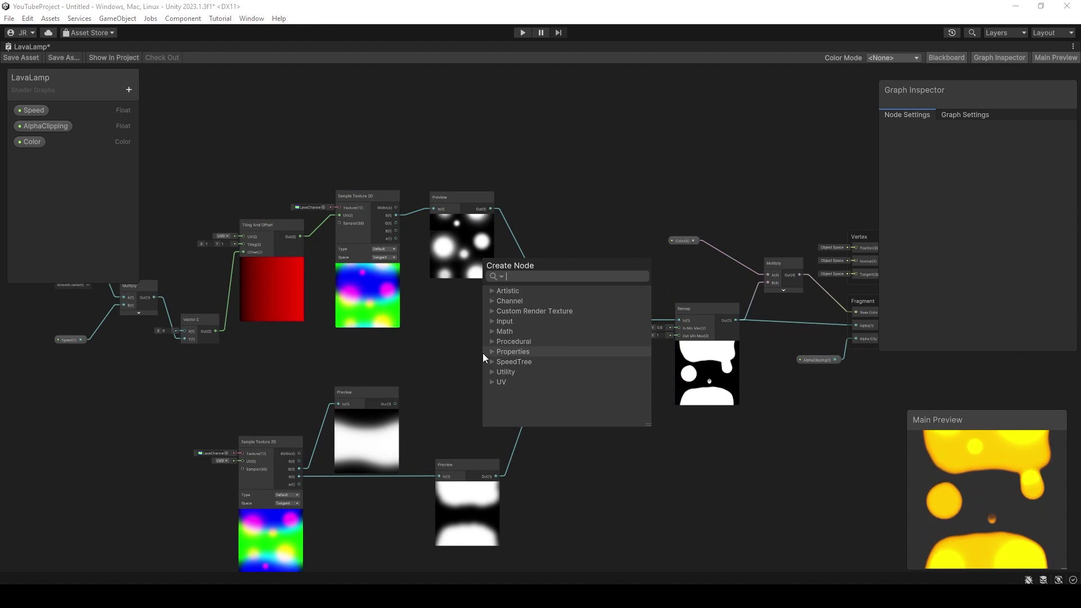
{"action": "type", "text": "multiply"}
{"action": "key", "text": "Return"}
{"action": "scroll", "coordinate": [482, 353], "scroll_direction": "up", "scroll_amount": 3}
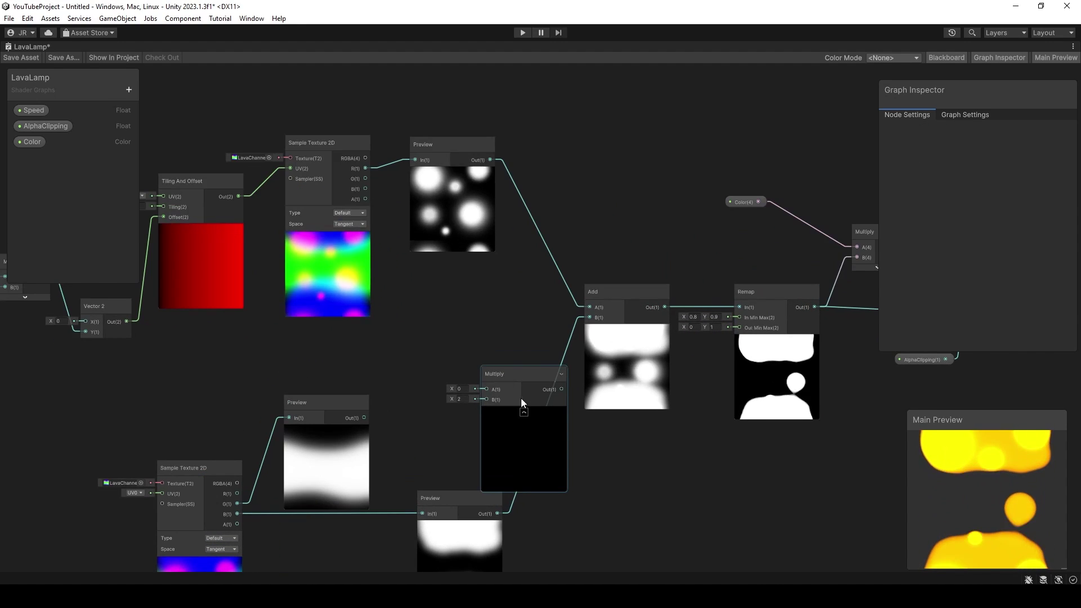
{"action": "left_click_drag", "start_coordinate": [497, 375], "coordinate": [506, 292]}
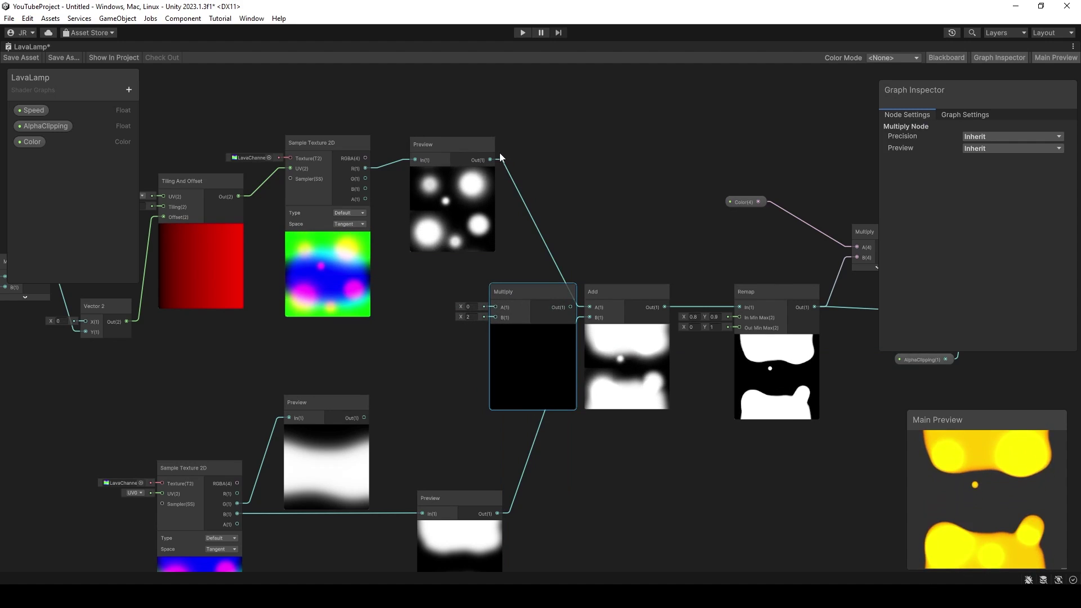
{"action": "left_click_drag", "start_coordinate": [500, 153], "coordinate": [496, 307]}
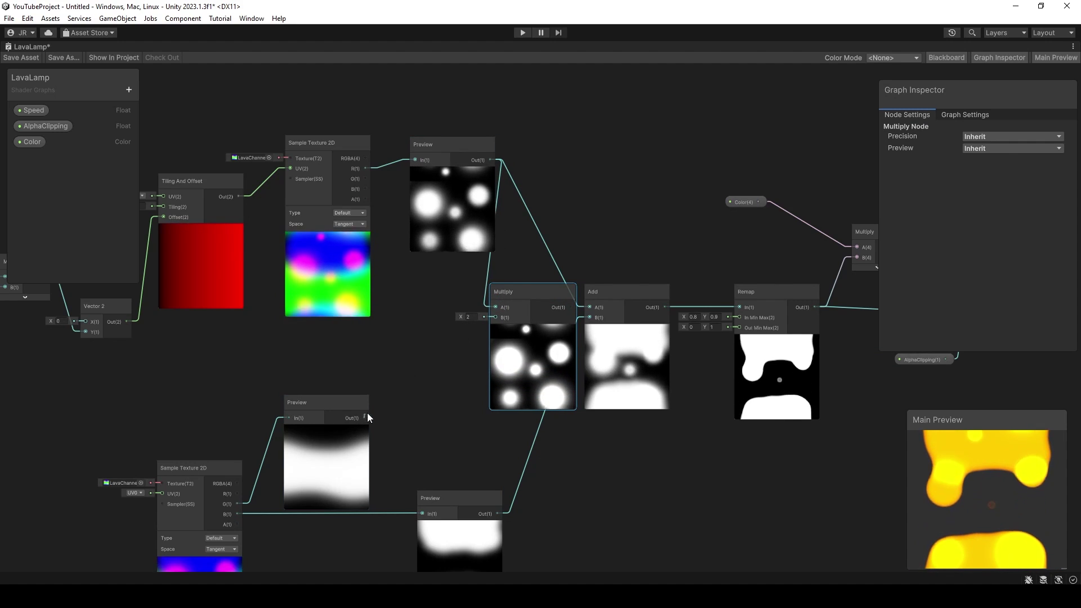
{"action": "left_click_drag", "start_coordinate": [367, 417], "coordinate": [495, 317]}
{"action": "left_click_drag", "start_coordinate": [633, 295], "coordinate": [654, 295]}
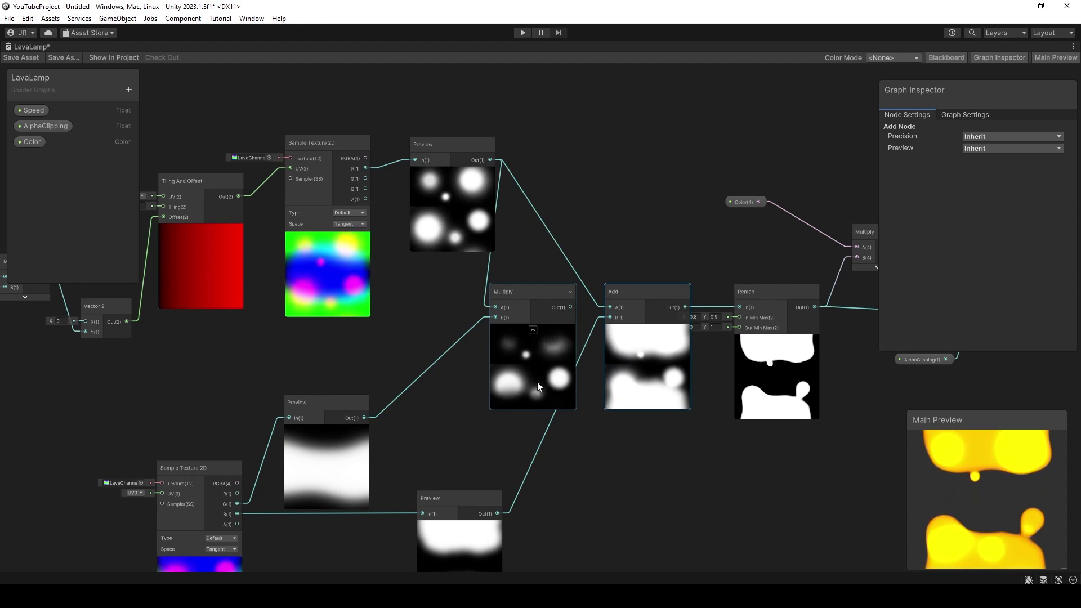
{"action": "left_click_drag", "start_coordinate": [569, 307], "coordinate": [610, 307]}
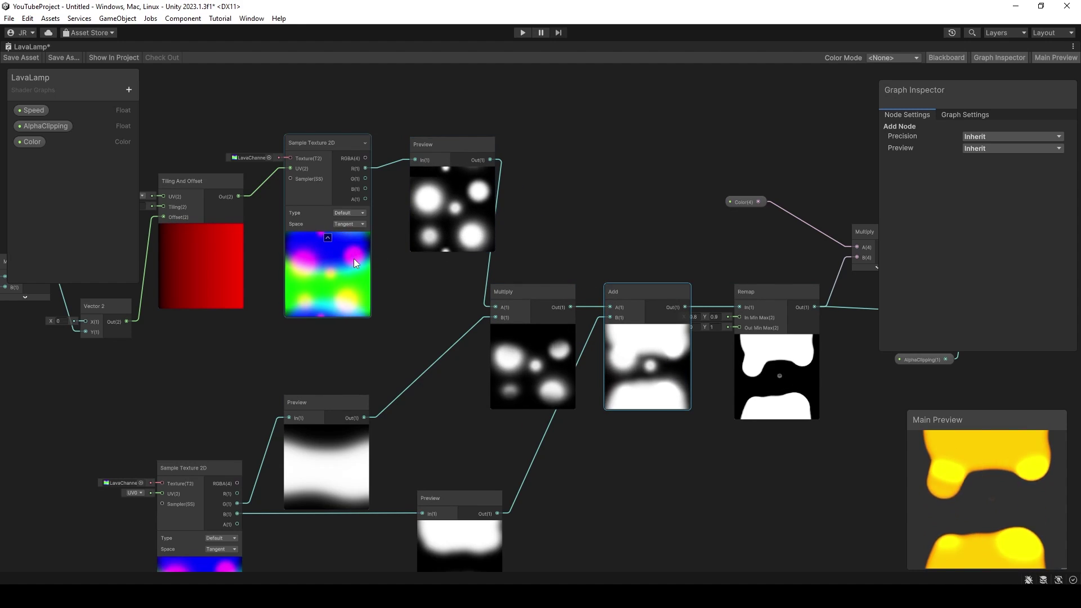
Step: Tidy the Time, Speed and texture nodes' layout and save the shader graph
{"action": "scroll", "coordinate": [354, 258], "scroll_direction": "down", "scroll_amount": 3}
{"action": "middle_click_drag", "start_coordinate": [316, 268], "coordinate": [529, 276]}
{"action": "left_click_drag", "start_coordinate": [265, 164], "coordinate": [639, 348]}
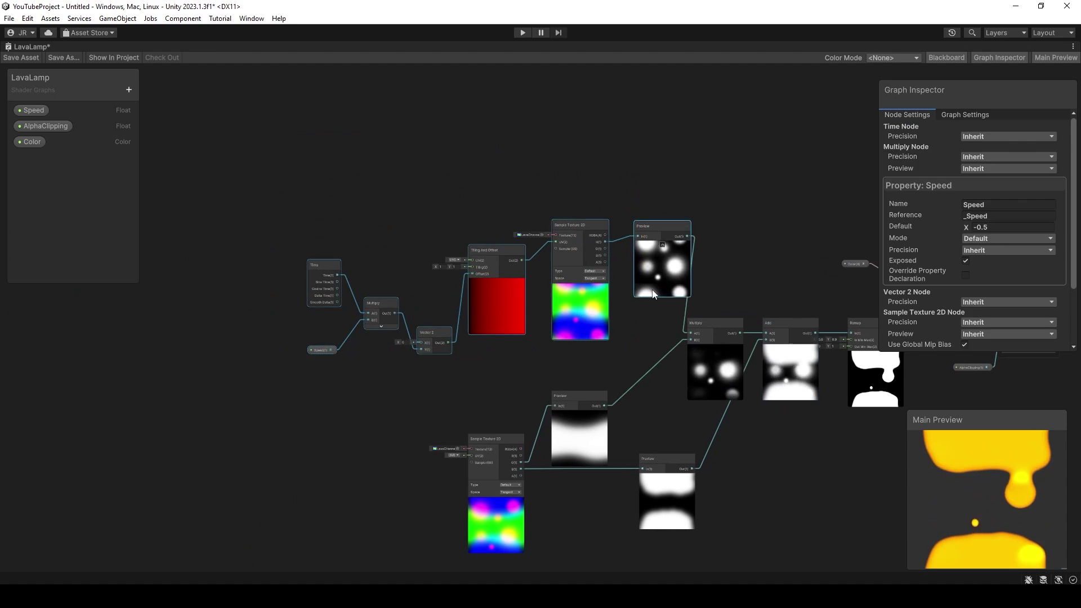
{"action": "left_click_drag", "start_coordinate": [653, 294], "coordinate": [576, 313]}
{"action": "scroll", "coordinate": [608, 307], "scroll_direction": "up", "scroll_amount": 3}
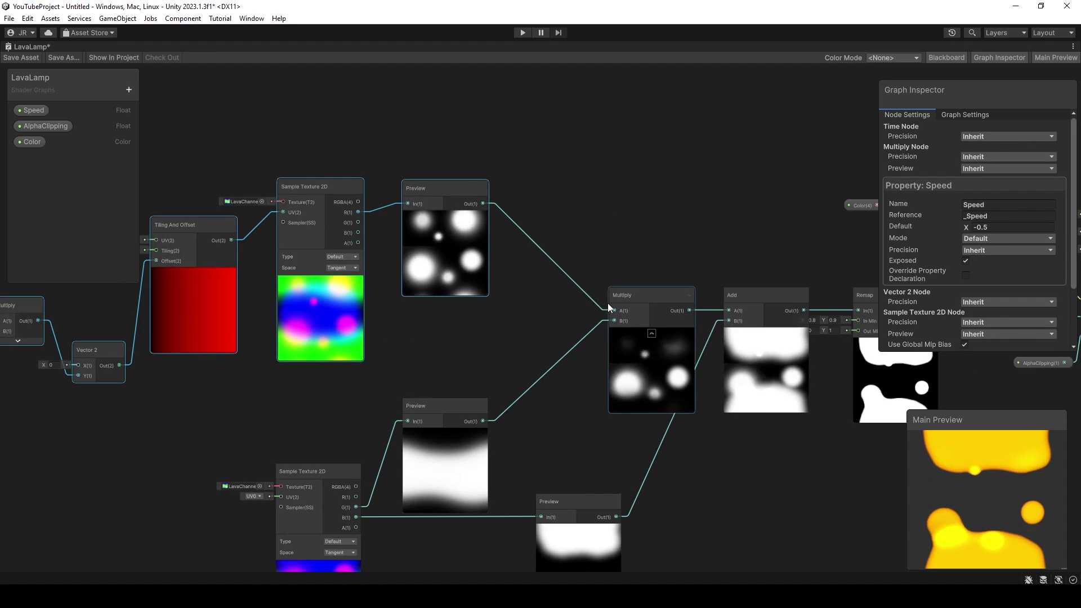
{"action": "scroll", "coordinate": [499, 272], "scroll_direction": "down", "scroll_amount": 1}
{"action": "left_click", "coordinate": [468, 255]}
{"action": "left_click", "coordinate": [467, 191]}
{"action": "scroll", "coordinate": [468, 192], "scroll_direction": "down", "scroll_amount": 2}
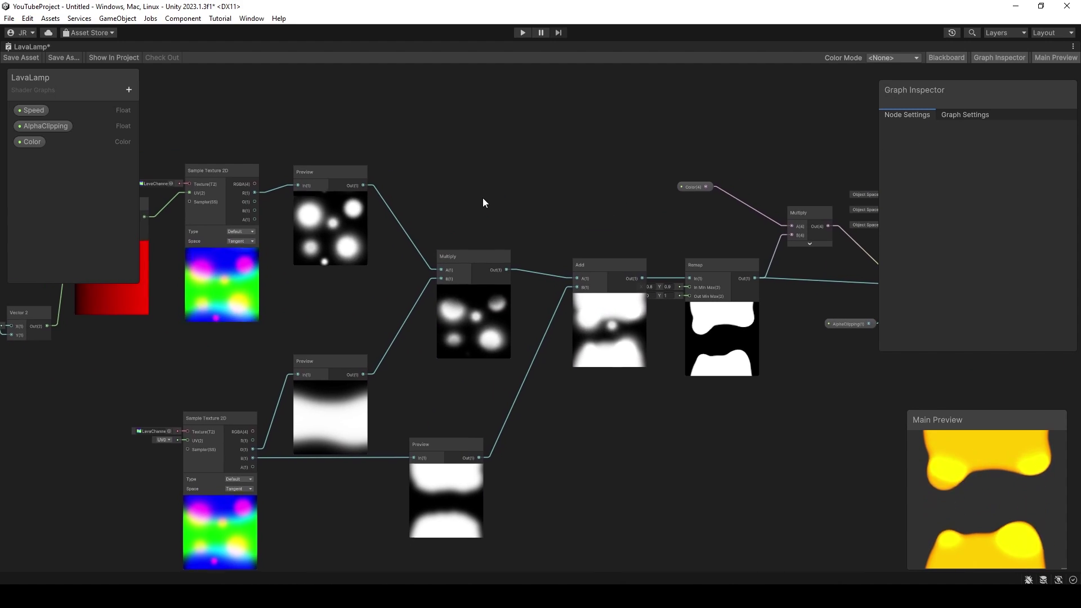
{"action": "left_click_drag", "start_coordinate": [878, 349], "coordinate": [862, 268]}
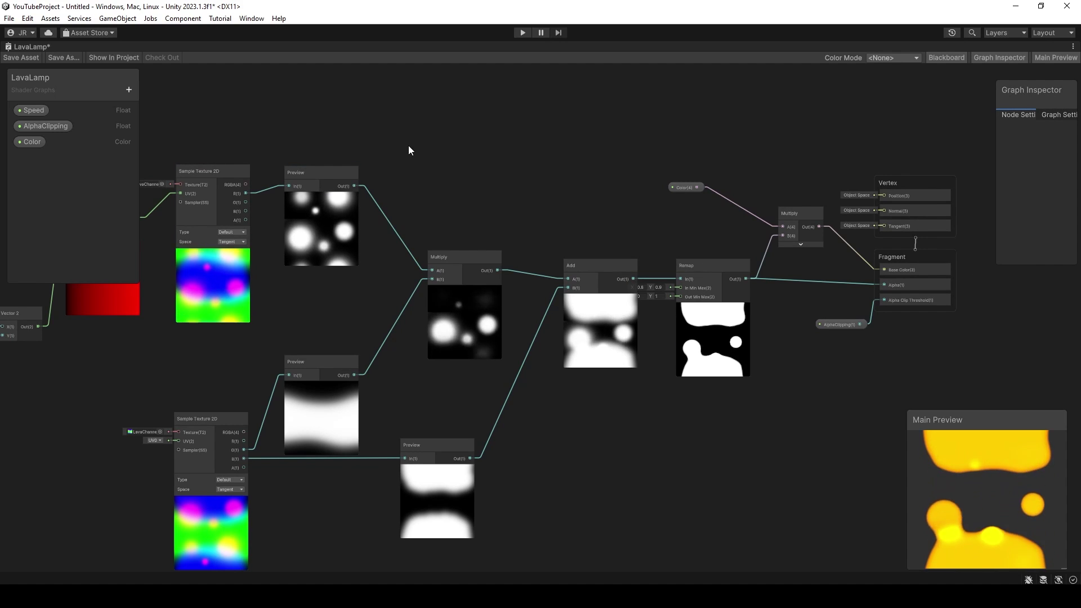
{"action": "left_click", "coordinate": [21, 57]}
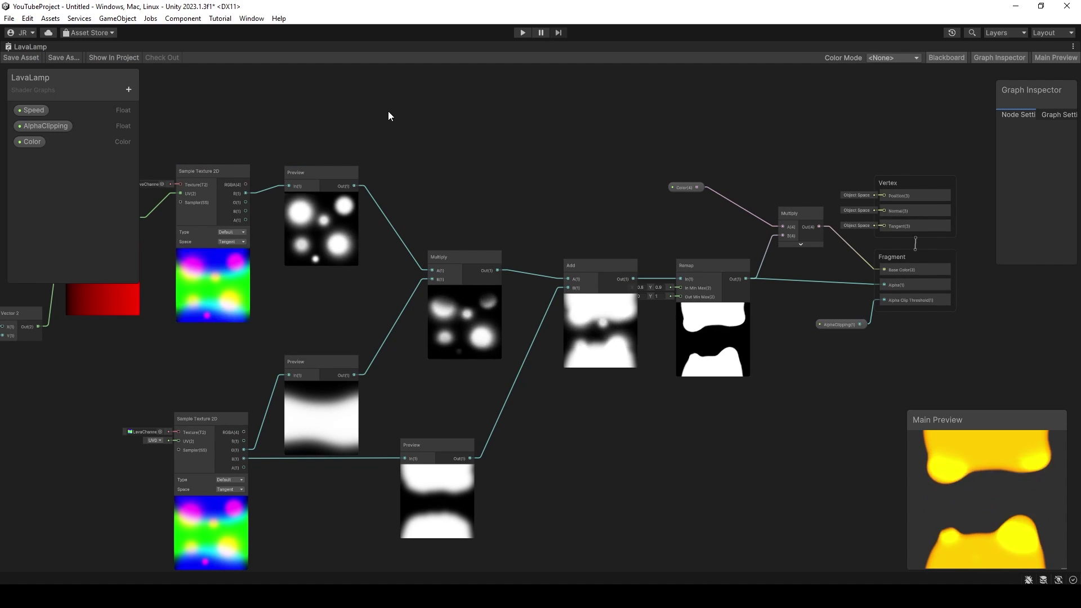
Step: Go back to the Scene view and orbit around the lava plane to inspect the moving blobs
{"action": "key", "text": "shift+space"}
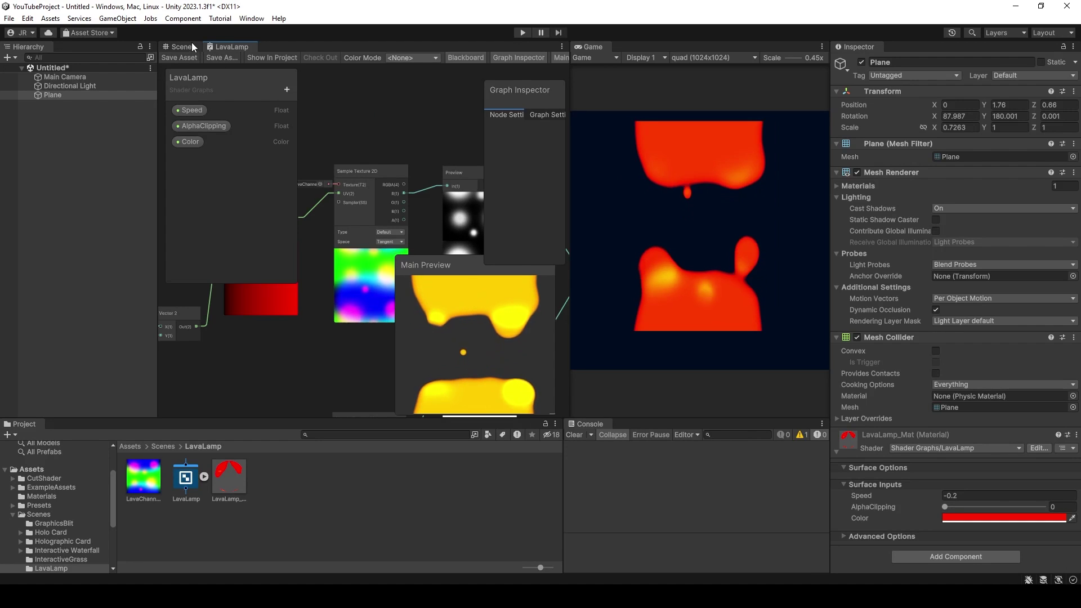
{"action": "left_click", "coordinate": [193, 47]}
{"action": "mouse_move", "coordinate": [360, 169]}
{"action": "left_mouse_down", "text": "alt"}
{"action": "mouse_move", "coordinate": [320, 167]}
{"action": "mouse_move", "coordinate": [416, 125]}
{"action": "left_mouse_up", "text": "alt"}
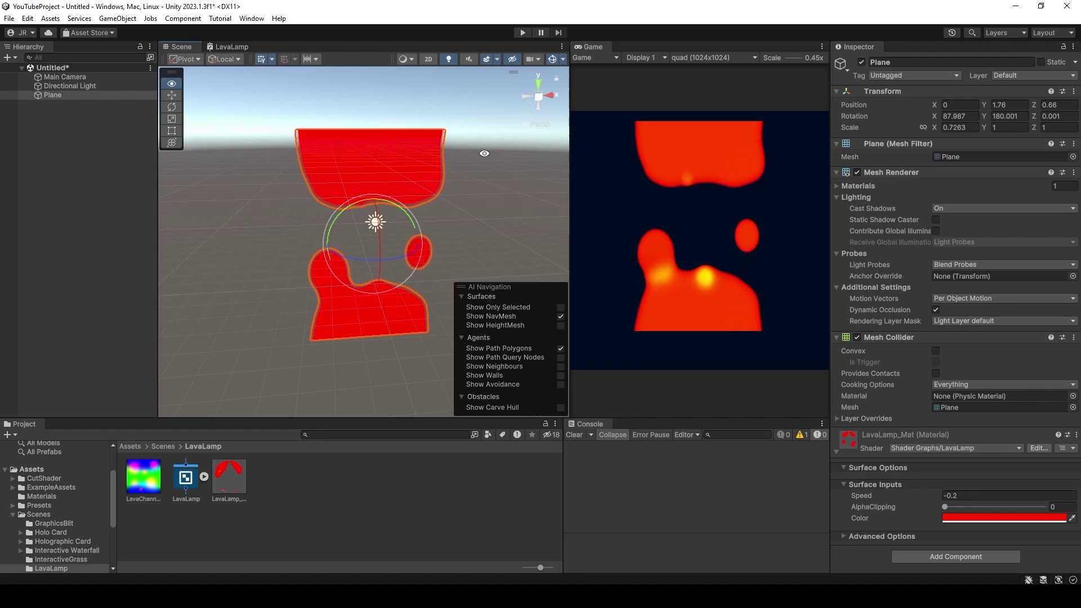
{"action": "left_click_drag", "start_coordinate": [484, 153], "coordinate": [480, 154], "text": "alt"}
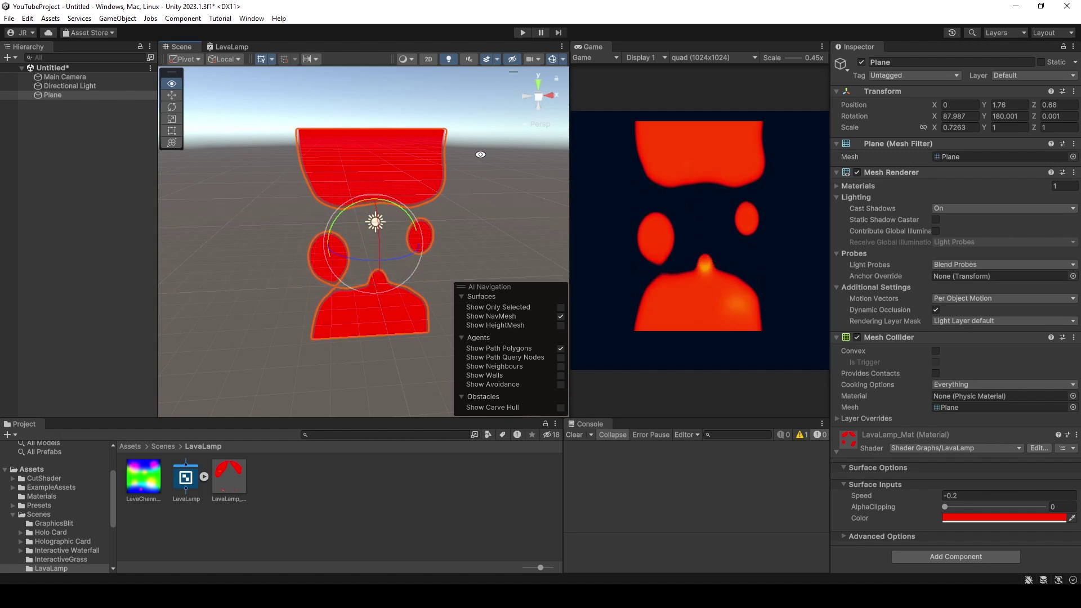
{"action": "left_click_drag", "start_coordinate": [528, 153], "coordinate": [490, 155], "text": "alt"}
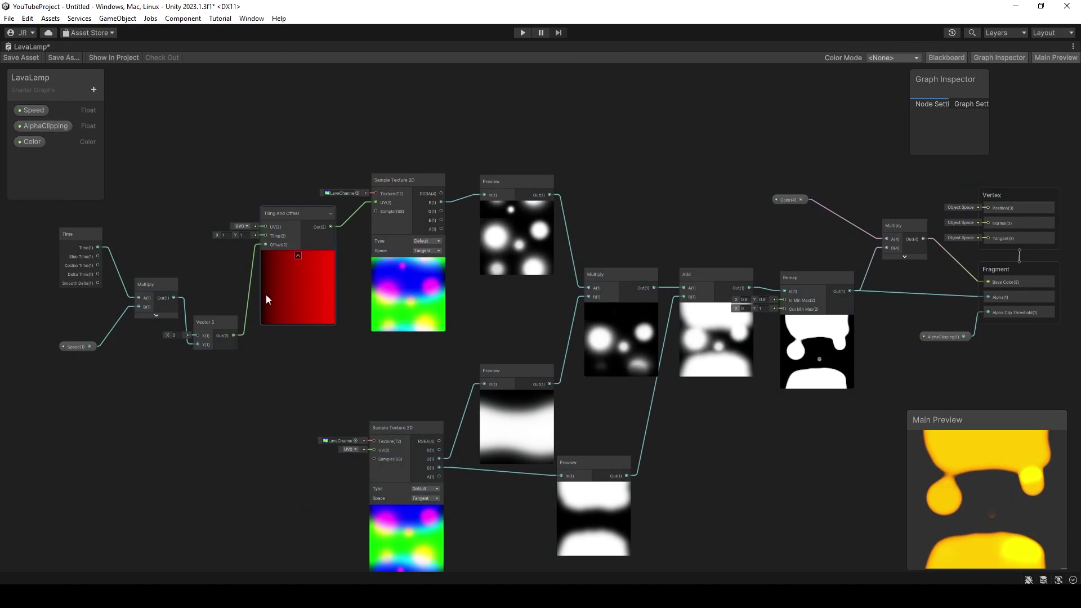
Step: Feed a Tiling And Offset node into the lower Sample Texture 2D's UV
{"action": "mouse_move", "coordinate": [396, 397]}
{"action": "middle_mouse_down"}
{"action": "mouse_move", "coordinate": [518, 353]}
{"action": "mouse_move", "coordinate": [641, 255]}
{"action": "middle_mouse_up"}
{"action": "scroll", "coordinate": [597, 282], "scroll_direction": "up", "scroll_amount": 3}
{"action": "scroll", "coordinate": [569, 296], "scroll_direction": "down", "scroll_amount": 2}
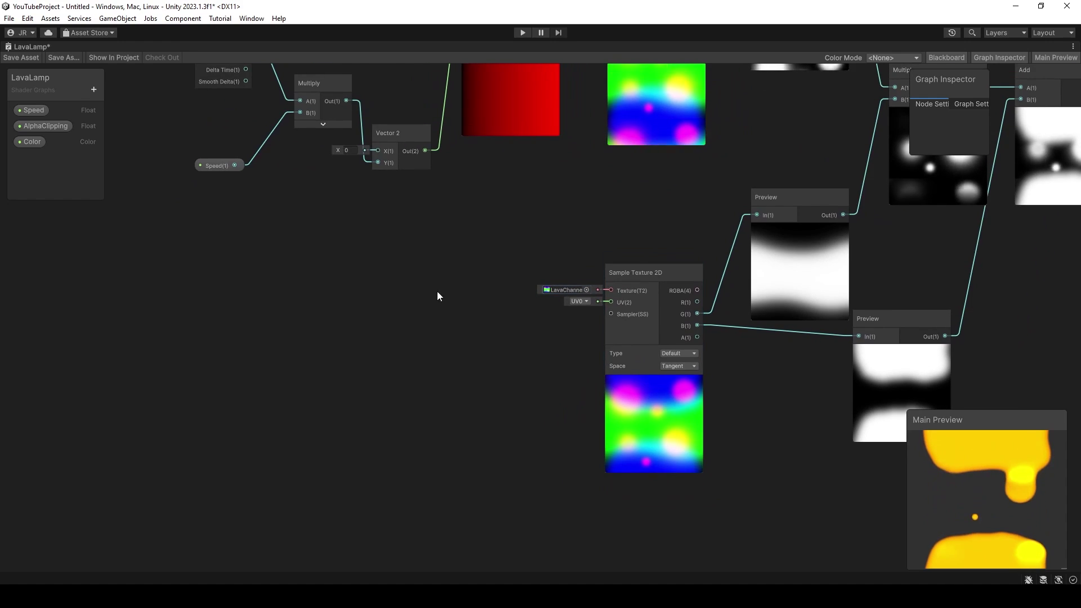
{"action": "key", "text": "space"}
{"action": "type", "text": "ti"}
{"action": "key", "text": "Down"}
{"action": "key", "text": "Down"}
{"action": "key", "text": "Return"}
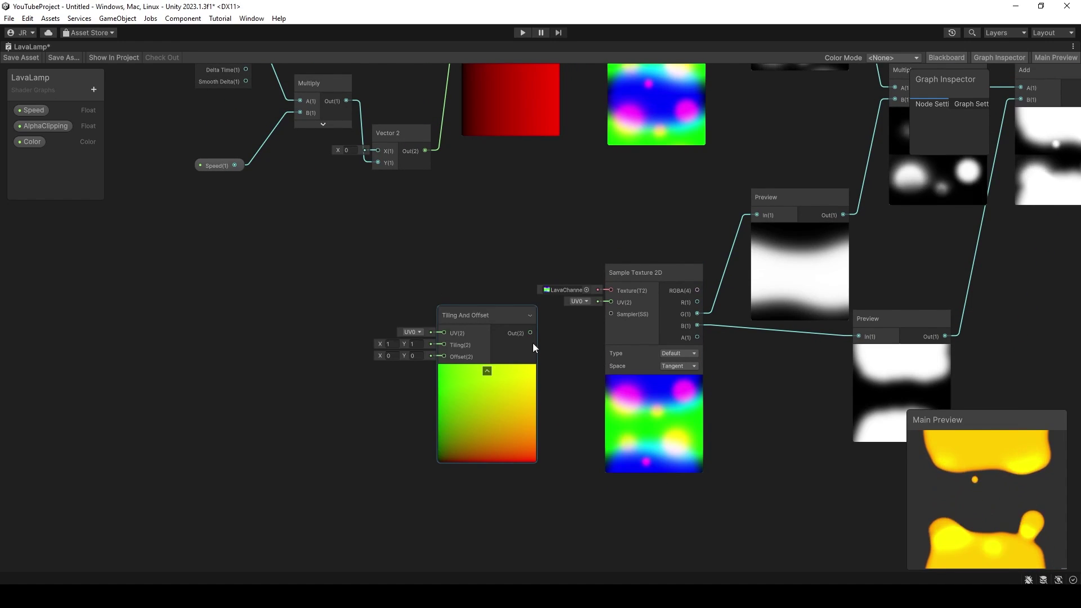
{"action": "left_click_drag", "start_coordinate": [531, 332], "coordinate": [611, 302]}
{"action": "left_click_drag", "start_coordinate": [475, 310], "coordinate": [524, 315]}
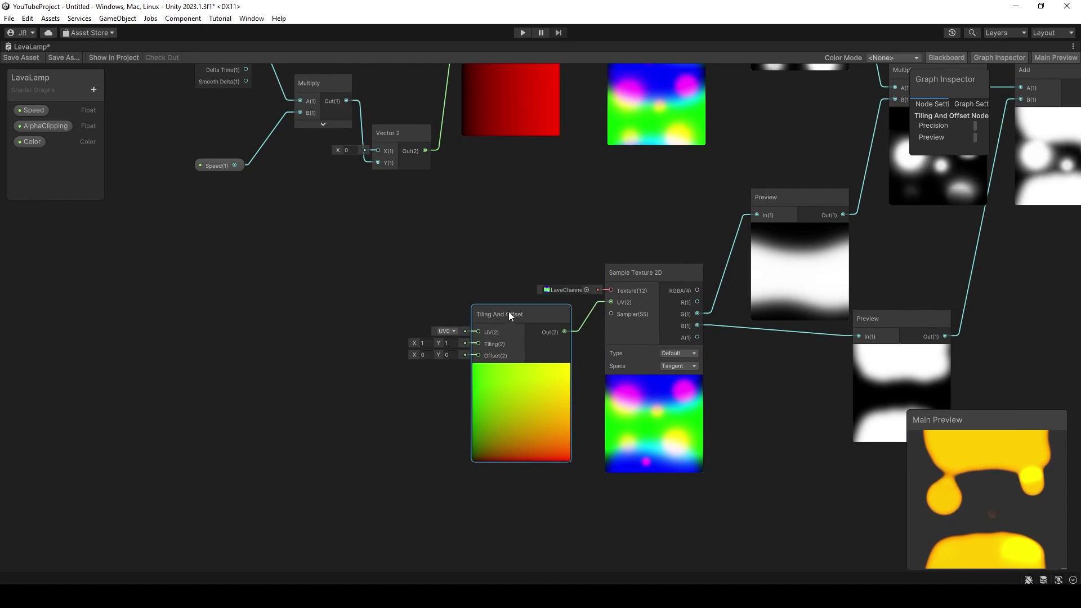
Step: Add a Gradient Noise node whose UV comes from its own Tiling And Offset node
{"action": "scroll", "coordinate": [453, 279], "scroll_direction": "down", "scroll_amount": 1}
{"action": "middle_click_drag", "start_coordinate": [453, 279], "coordinate": [550, 299]}
{"action": "key", "text": "space"}
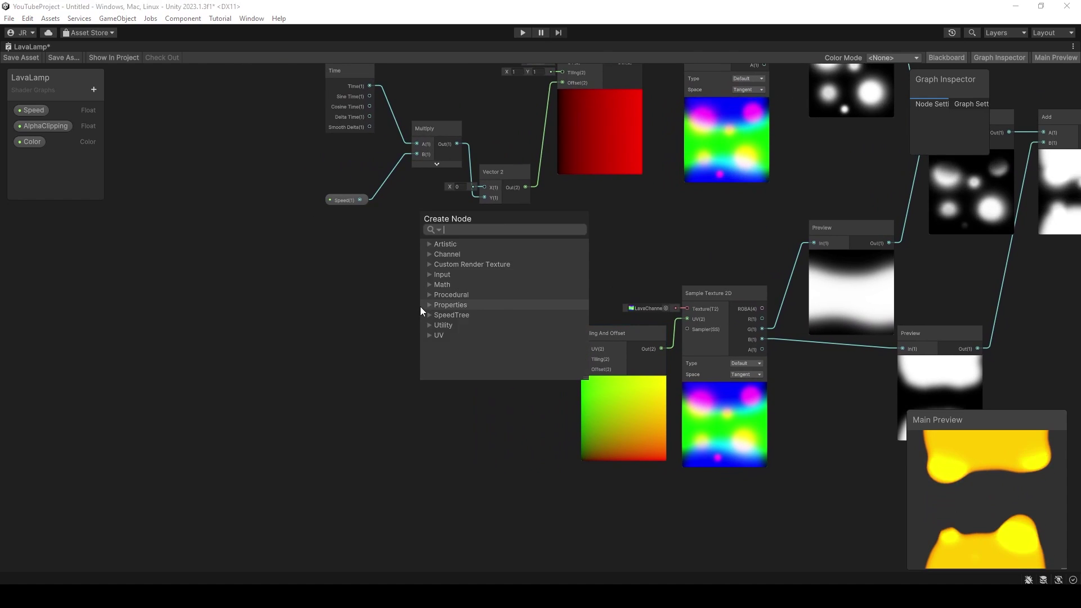
{"action": "type", "text": "gradien"}
{"action": "left_click", "coordinate": [492, 314]}
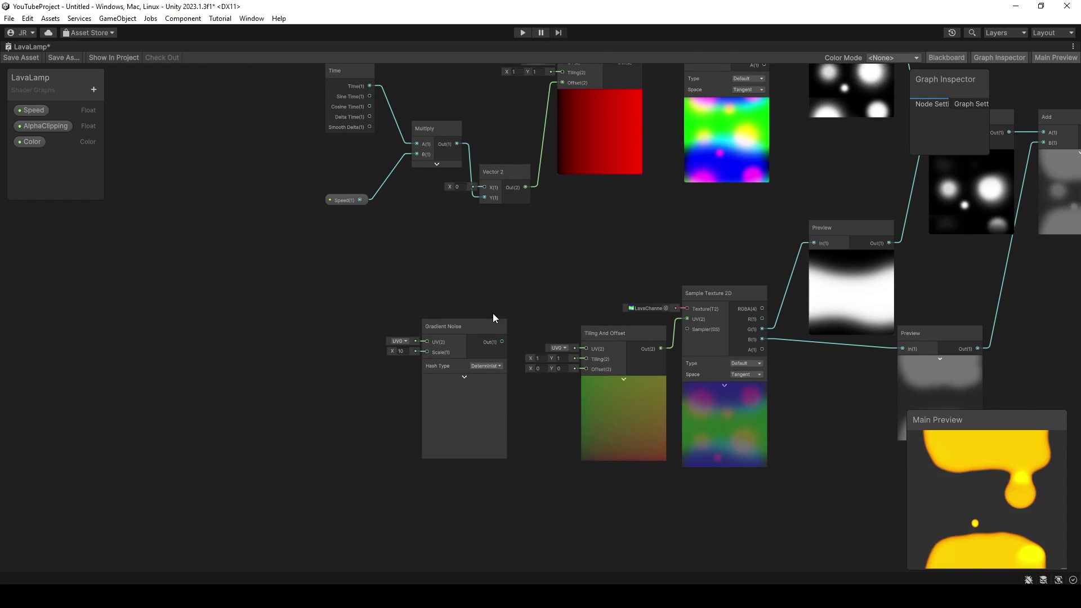
{"action": "middle_click_drag", "start_coordinate": [533, 319], "coordinate": [524, 284]}
{"action": "left_click_drag", "start_coordinate": [475, 293], "coordinate": [391, 303]}
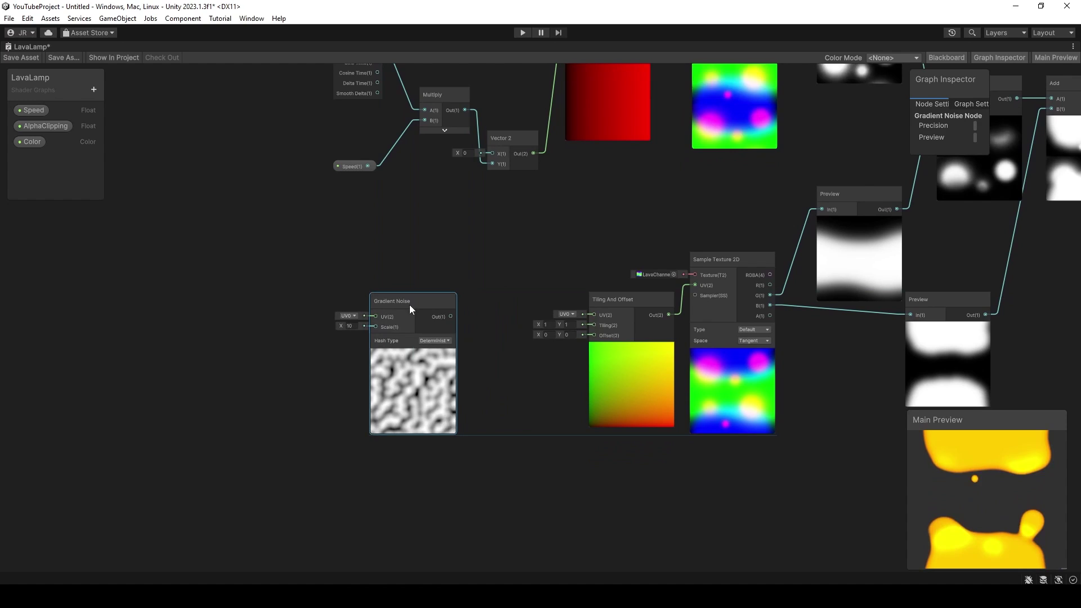
{"action": "key", "text": "space"}
{"action": "type", "text": "tiling"}
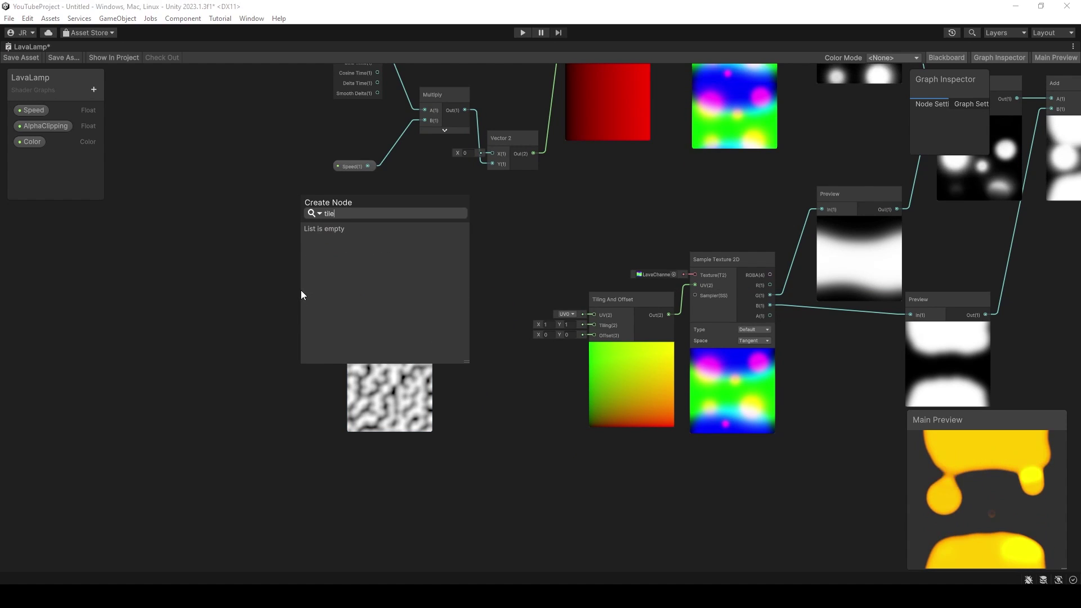
{"action": "key", "text": "Return"}
{"action": "mouse_move", "coordinate": [342, 306]}
{"action": "left_mouse_down"}
{"action": "mouse_move", "coordinate": [259, 296]}
{"action": "mouse_move", "coordinate": [353, 315]}
{"action": "left_mouse_up"}
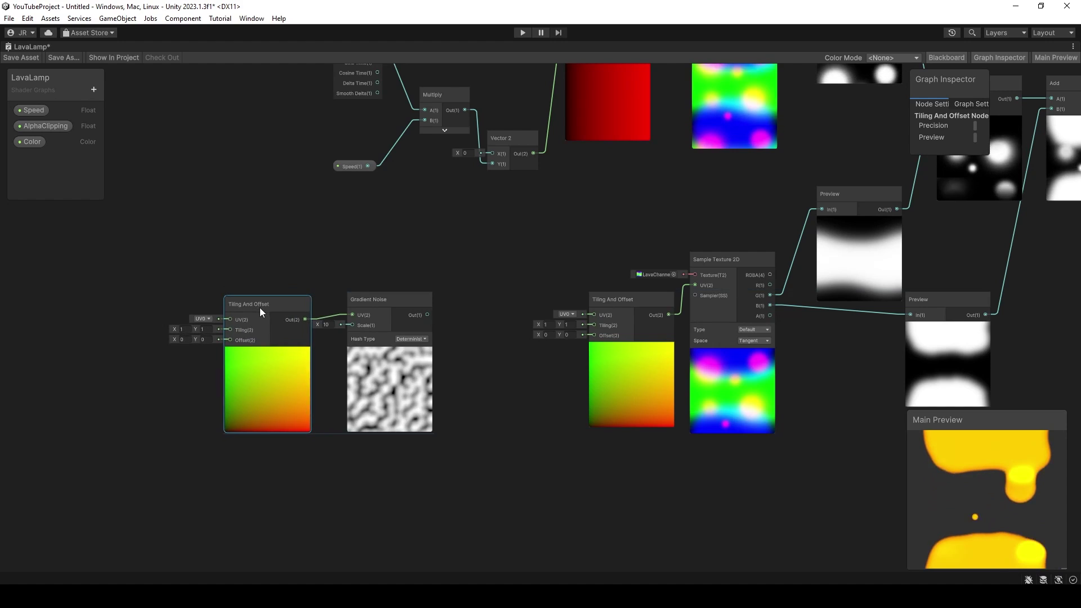
{"action": "left_click_drag", "start_coordinate": [259, 307], "coordinate": [262, 307]}
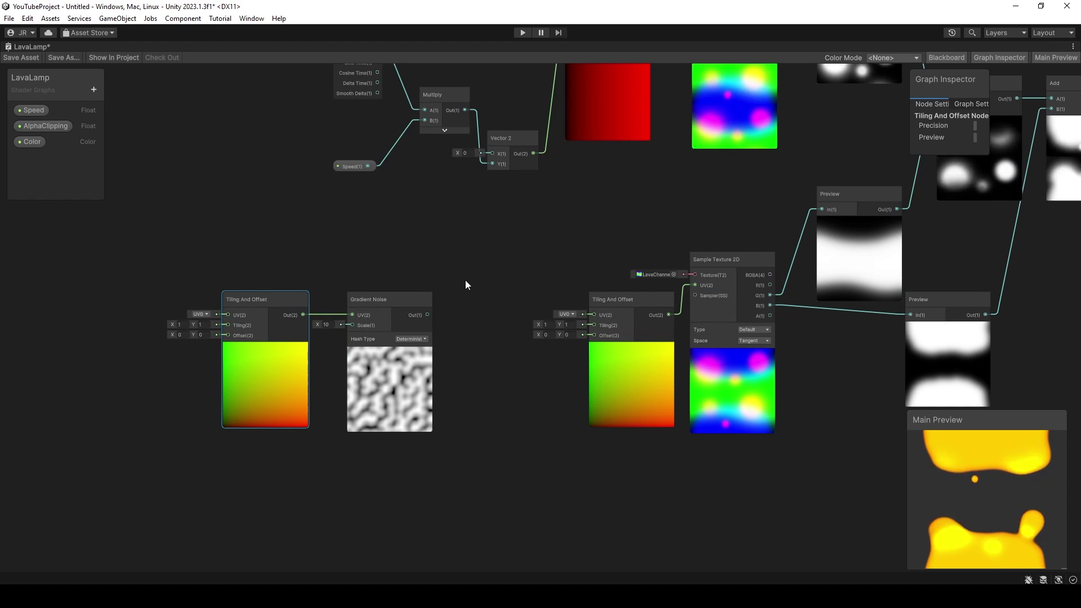
Step: Add a Time node to the left of the noise chain
{"action": "key", "text": "space"}
{"action": "type", "text": "time"}
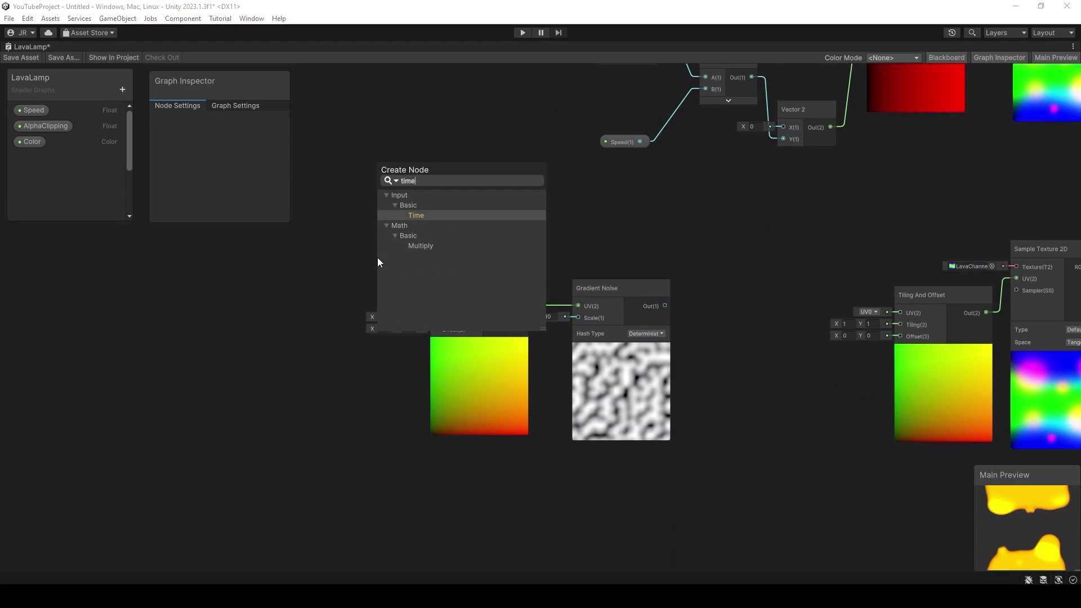
{"action": "key", "text": "Return"}
{"action": "left_click_drag", "start_coordinate": [391, 260], "coordinate": [295, 259]}
Step: Add Multiply and Float nodes, with Time wired into the Multiply's A input
{"action": "key", "text": "space"}
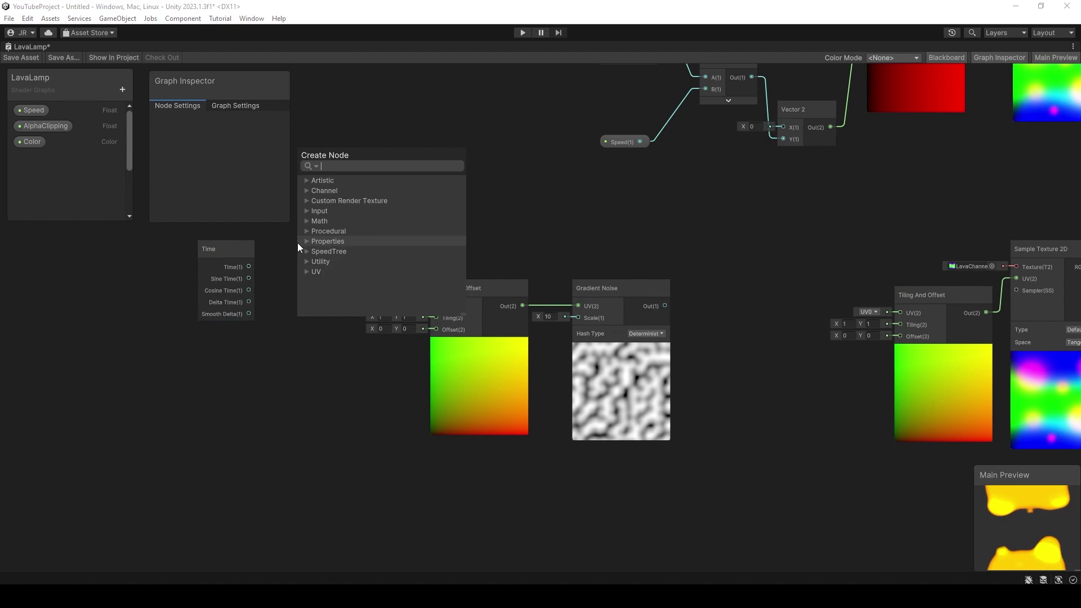
{"action": "type", "text": "multiply"}
{"action": "key", "text": "Return"}
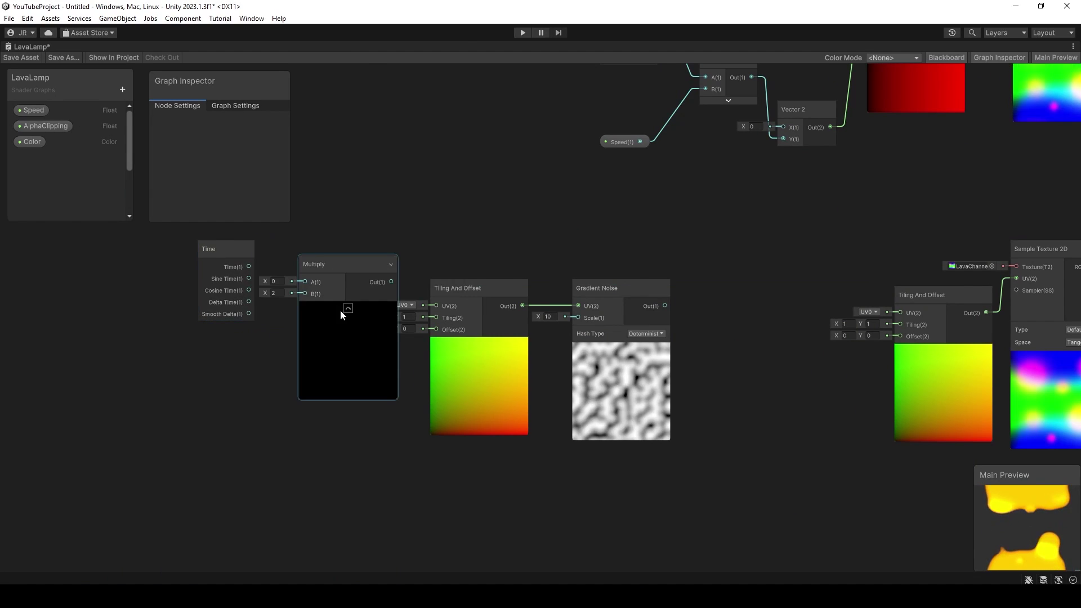
{"action": "left_click_drag", "start_coordinate": [323, 269], "coordinate": [312, 331]}
{"action": "left_click", "coordinate": [300, 288]}
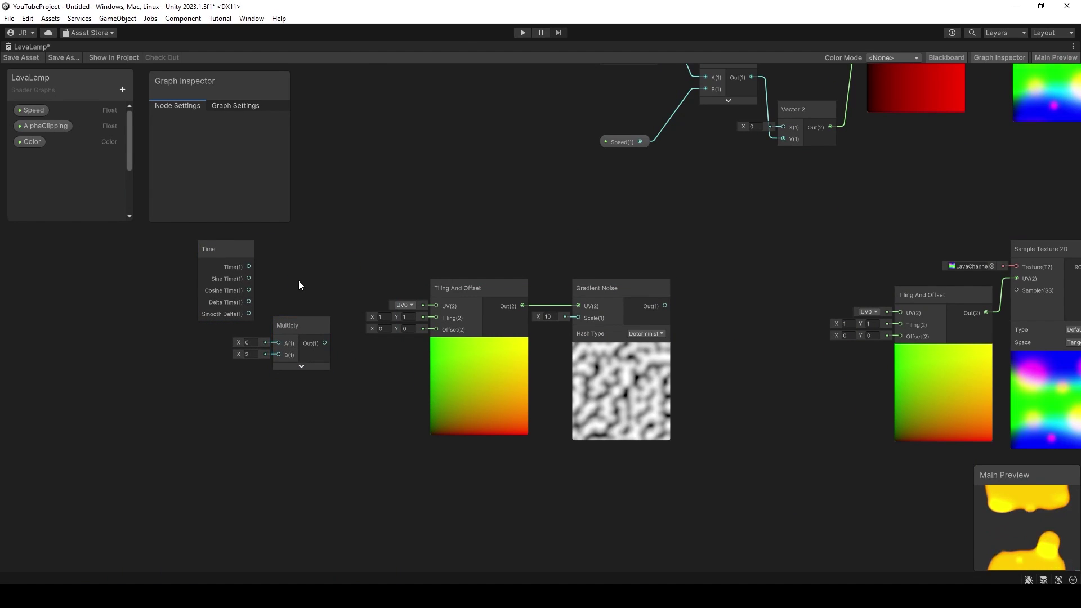
{"action": "key", "text": "space"}
{"action": "type", "text": "floa"}
{"action": "key", "text": "Return"}
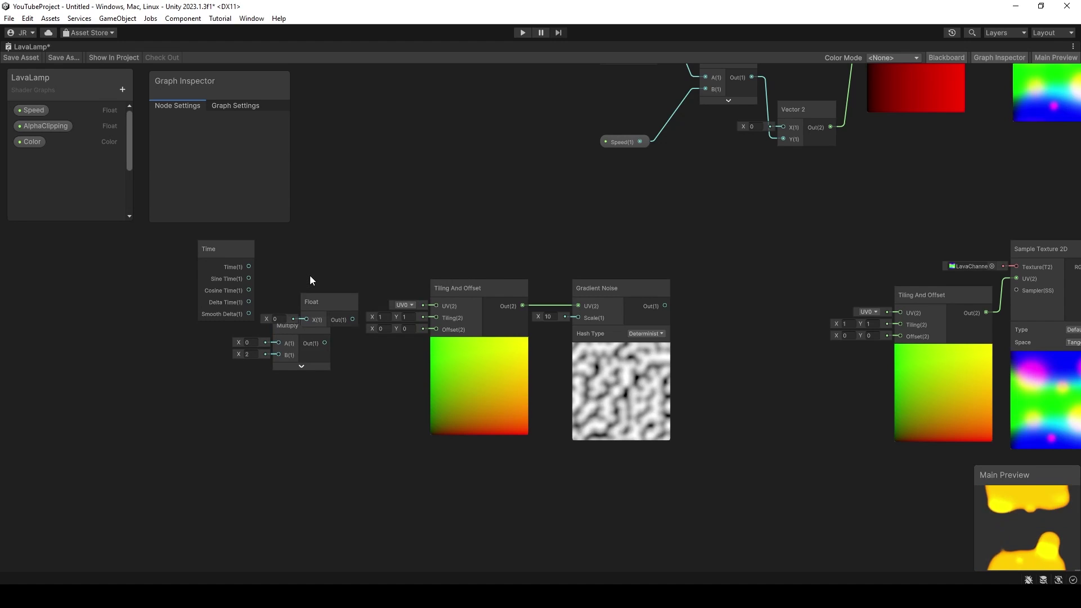
{"action": "mouse_move", "coordinate": [325, 293]}
{"action": "left_mouse_down"}
{"action": "mouse_move", "coordinate": [209, 380]}
{"action": "mouse_move", "coordinate": [280, 355]}
{"action": "left_mouse_up"}
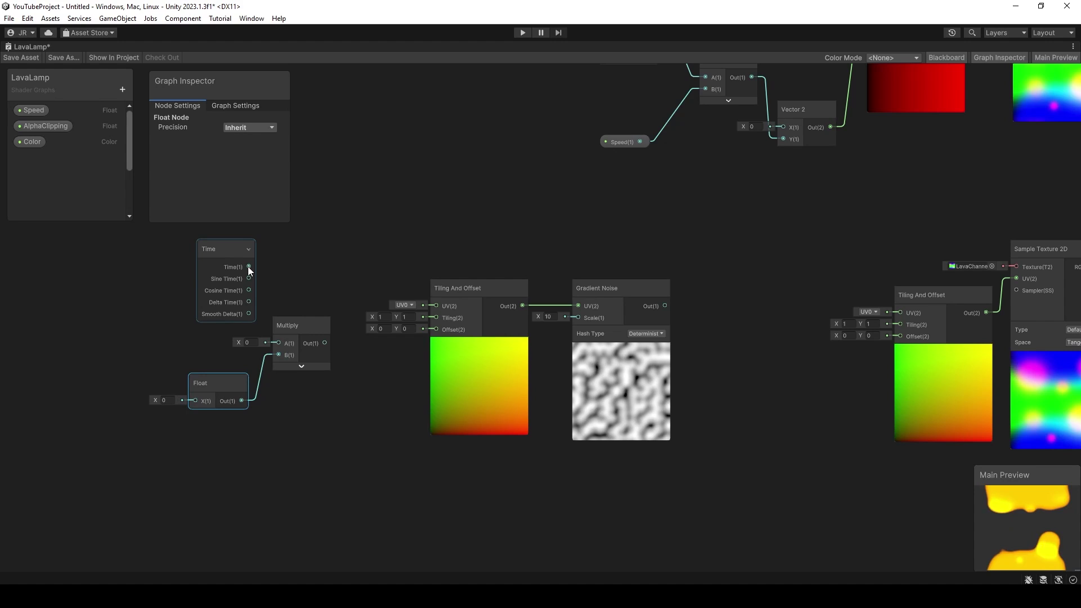
{"action": "left_click_drag", "start_coordinate": [249, 266], "coordinate": [282, 342]}
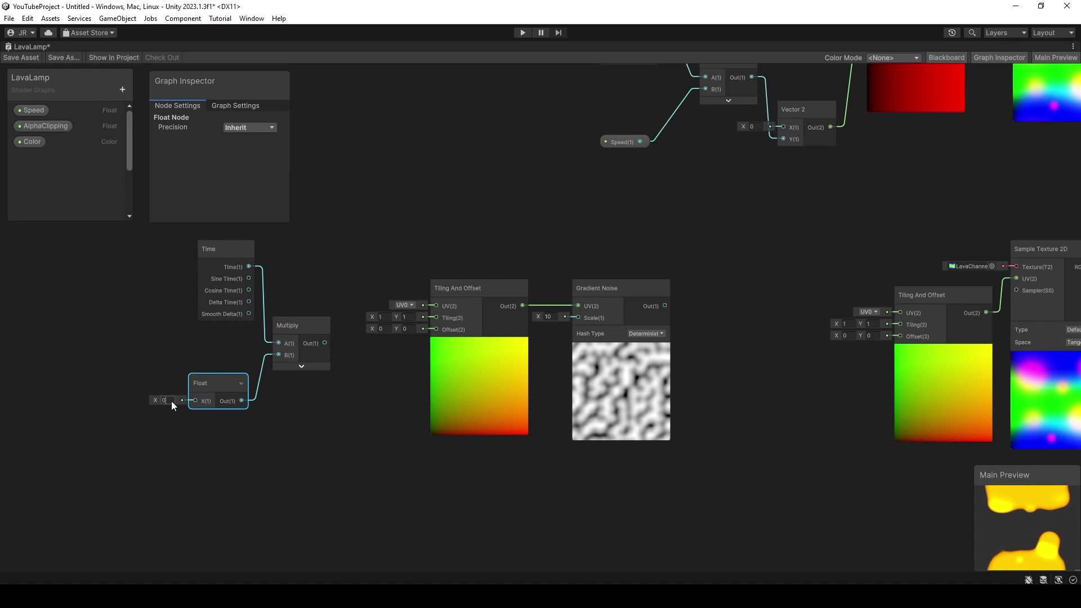
{"action": "type", "text": ".5"}
Step: Route the Multiply result into a Vector 2's Y, driving the noise Tiling And Offset's Offset
{"action": "key", "text": "space"}
{"action": "type", "text": "vector 2"}
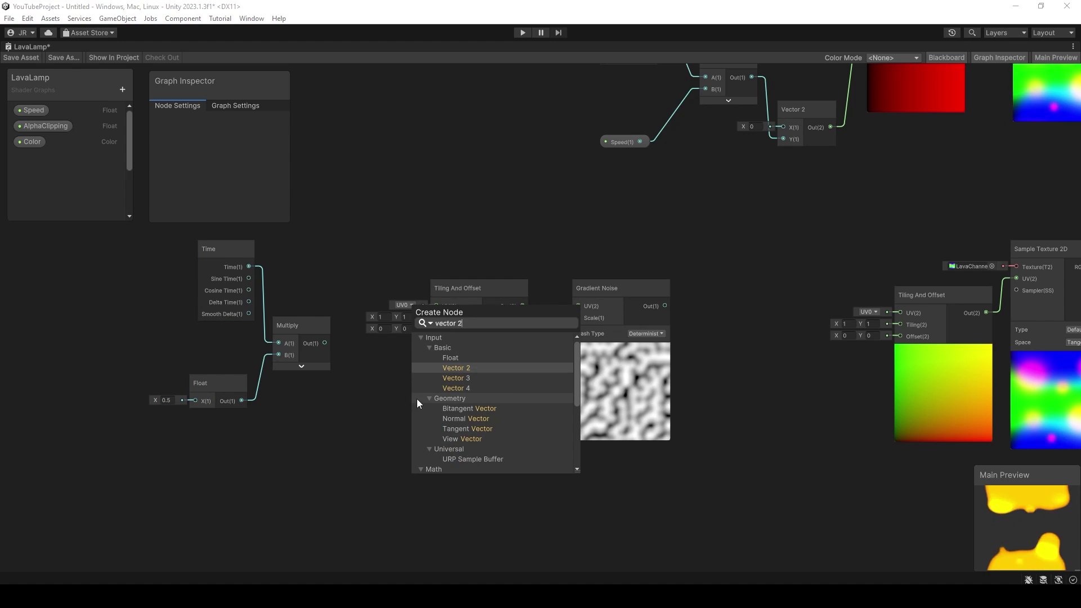
{"action": "left_click", "coordinate": [459, 367]}
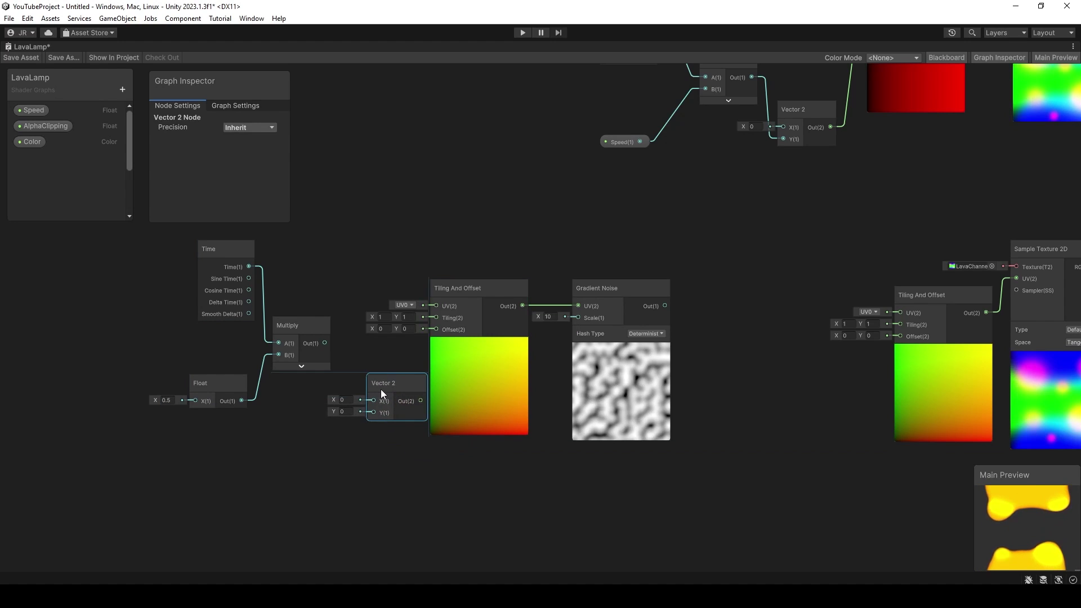
{"action": "left_click_drag", "start_coordinate": [381, 393], "coordinate": [365, 373]}
{"action": "left_click_drag", "start_coordinate": [324, 342], "coordinate": [354, 401]}
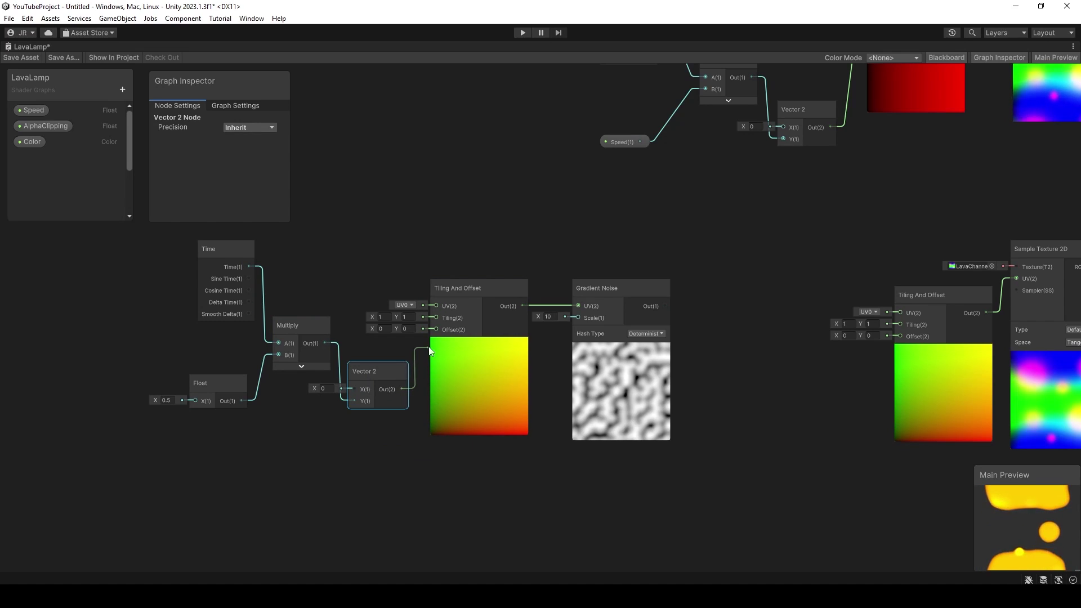
{"action": "left_click_drag", "start_coordinate": [436, 332], "coordinate": [436, 331]}
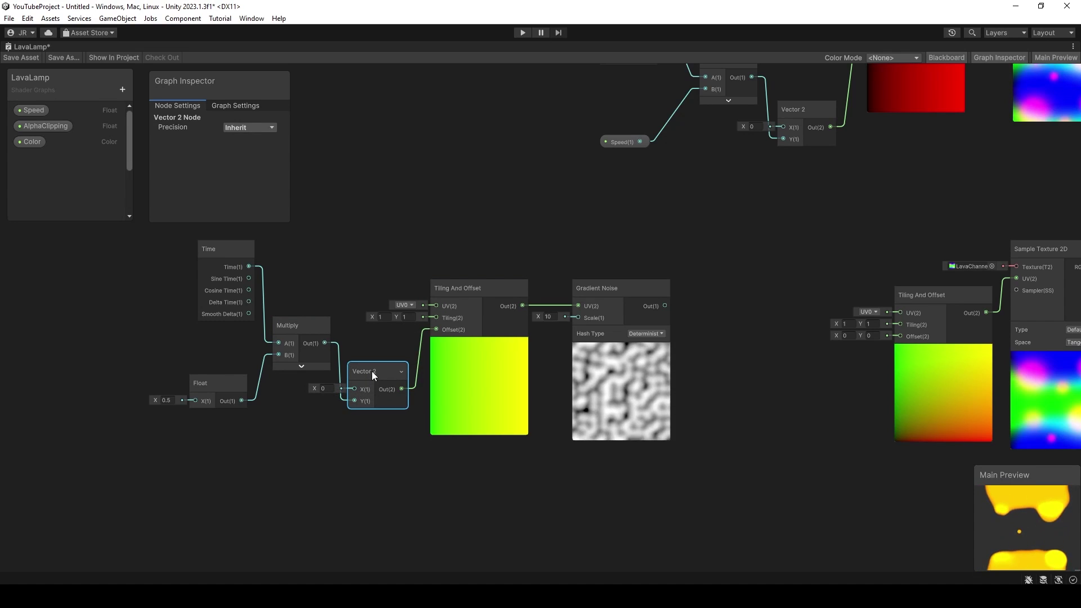
{"action": "left_click_drag", "start_coordinate": [372, 370], "coordinate": [354, 389]}
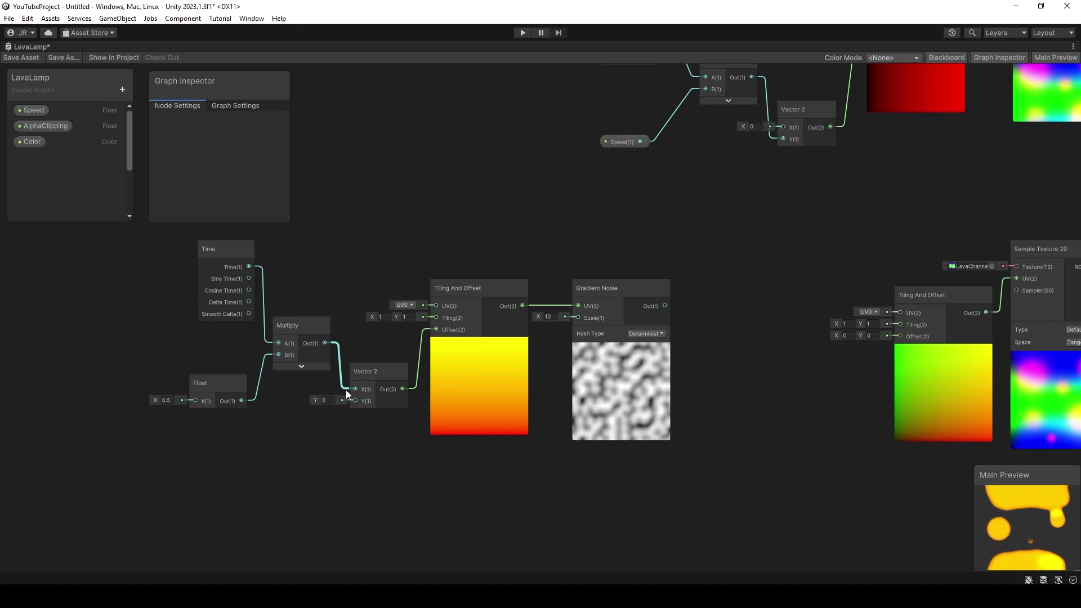
{"action": "left_click_drag", "start_coordinate": [344, 389], "coordinate": [349, 399]}
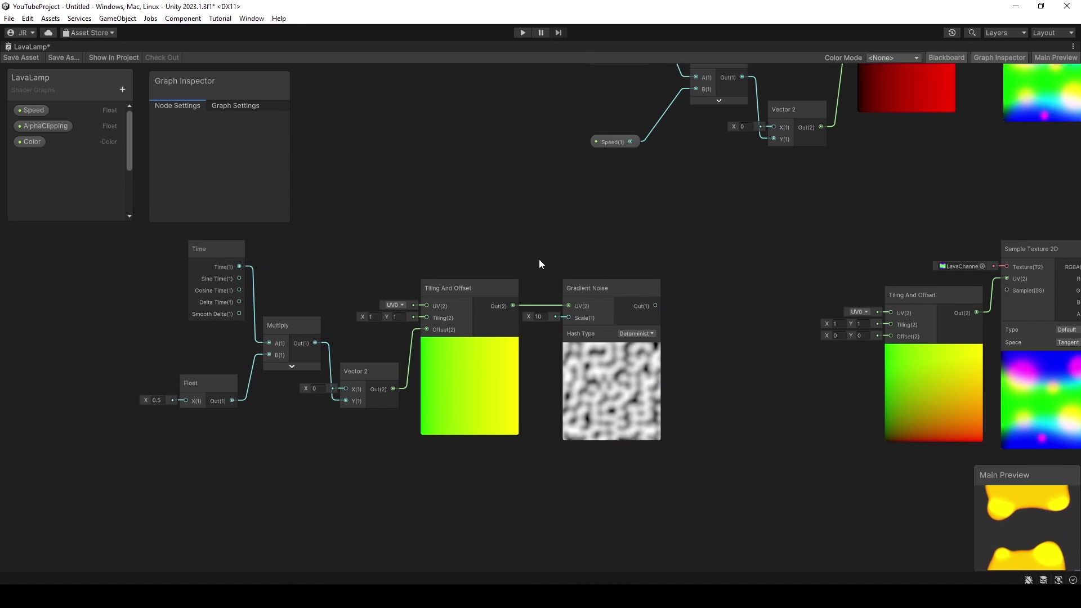
{"action": "middle_click_drag", "start_coordinate": [538, 259], "coordinate": [488, 266]}
Step: Add a Float node wired into the Gradient Noise's Scale input, placed beside the noise
{"action": "key", "text": "space"}
{"action": "type", "text": "f"}
{"action": "left_click", "coordinate": [527, 334]}
{"action": "mouse_move", "coordinate": [511, 285]}
{"action": "left_mouse_down"}
{"action": "mouse_move", "coordinate": [472, 400]}
{"action": "mouse_move", "coordinate": [545, 289]}
{"action": "left_mouse_up"}
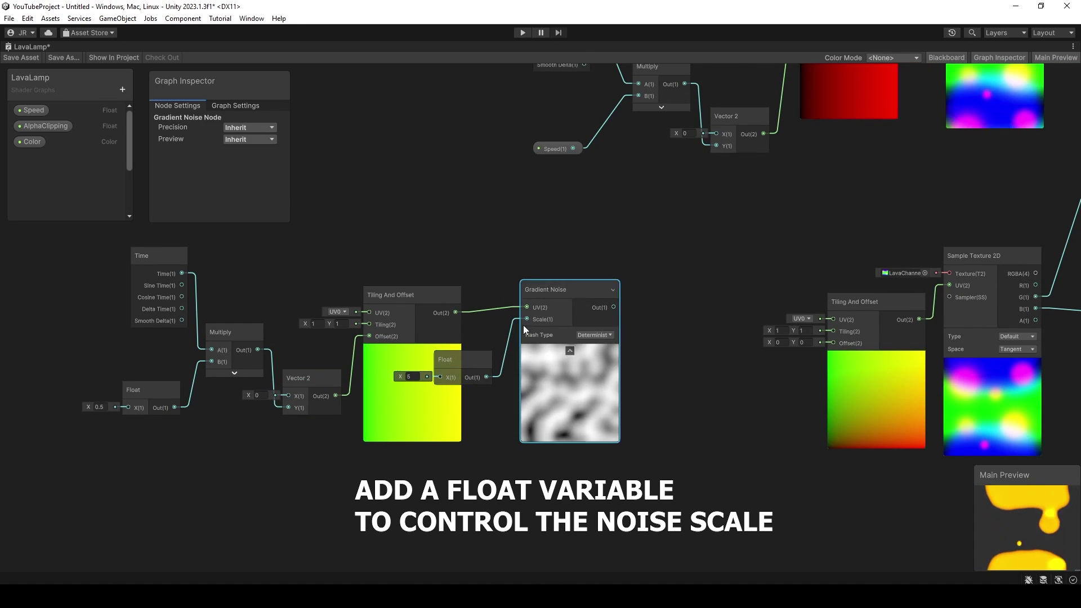
{"action": "left_click_drag", "start_coordinate": [482, 397], "coordinate": [488, 363]}
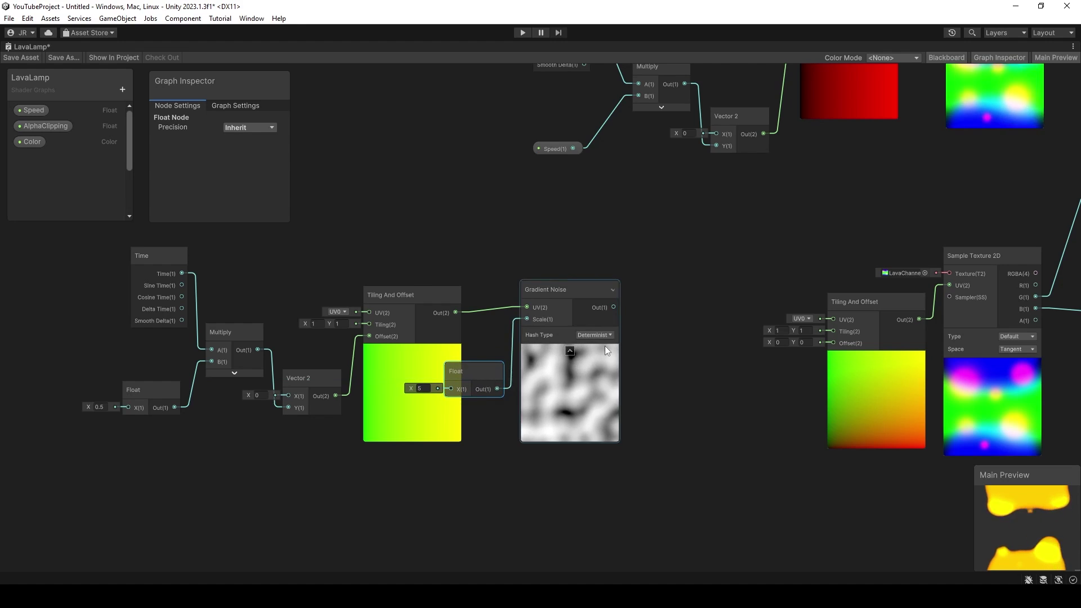
{"action": "left_click", "coordinate": [698, 311]}
Step: Add a Multiply node fed by the Gradient Noise output
{"action": "scroll", "coordinate": [696, 312], "scroll_direction": "down", "scroll_amount": 1}
{"action": "middle_click_drag", "start_coordinate": [653, 306], "coordinate": [586, 282]}
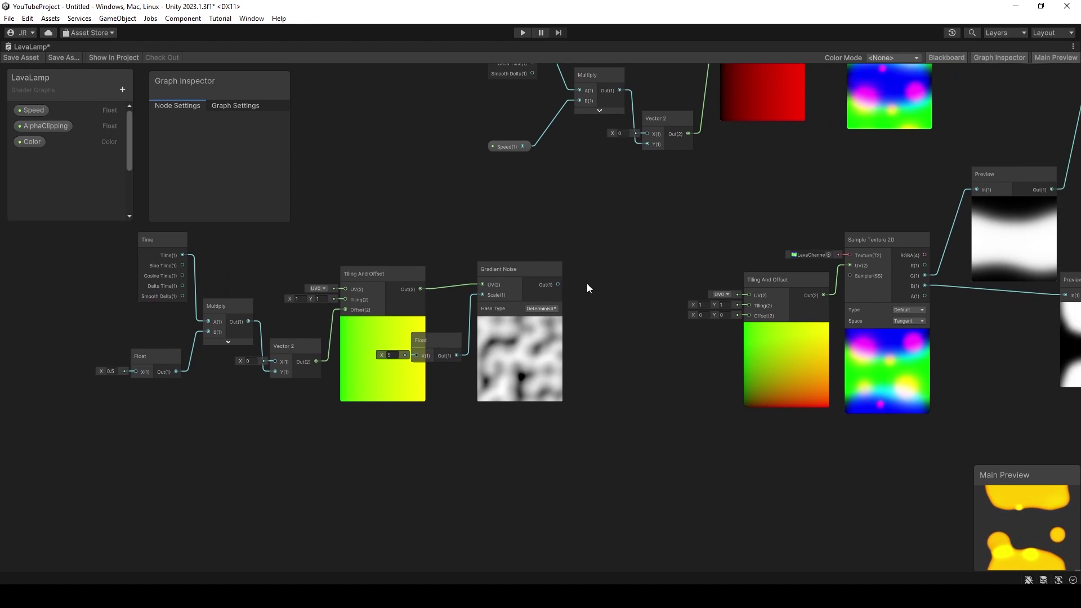
{"action": "left_click_drag", "start_coordinate": [612, 342], "coordinate": [611, 342]}
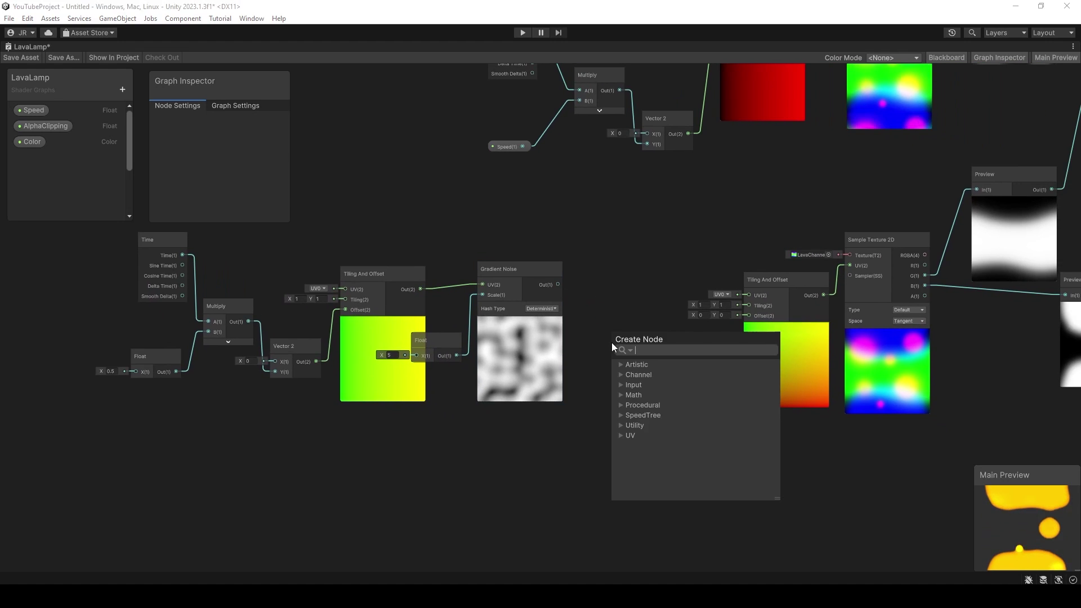
{"action": "type", "text": "mul"}
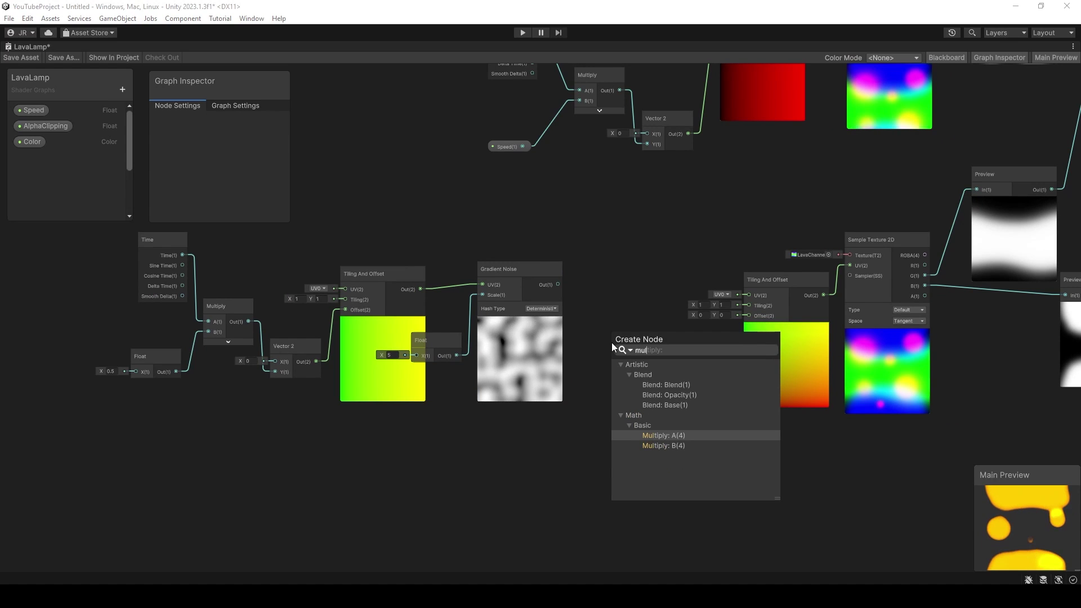
{"action": "key", "text": "Return"}
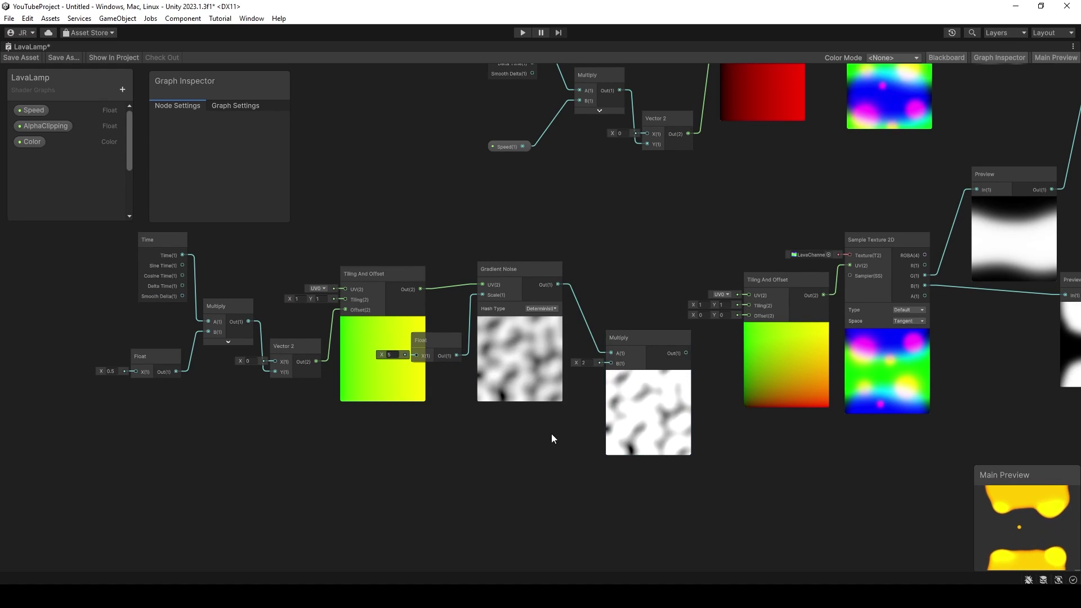
Step: Add a Float node set to 0.5 and wire it into the Multiply's B input
{"action": "key", "text": "space"}
{"action": "type", "text": "floa"}
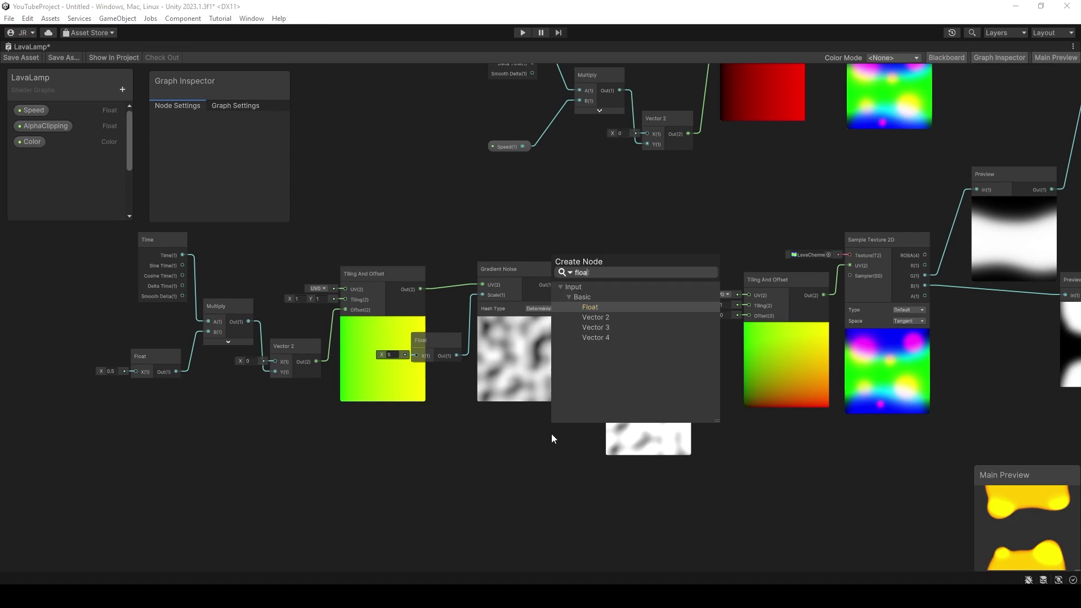
{"action": "key", "text": "Return"}
{"action": "scroll", "coordinate": [559, 428], "scroll_direction": "up", "scroll_amount": 1}
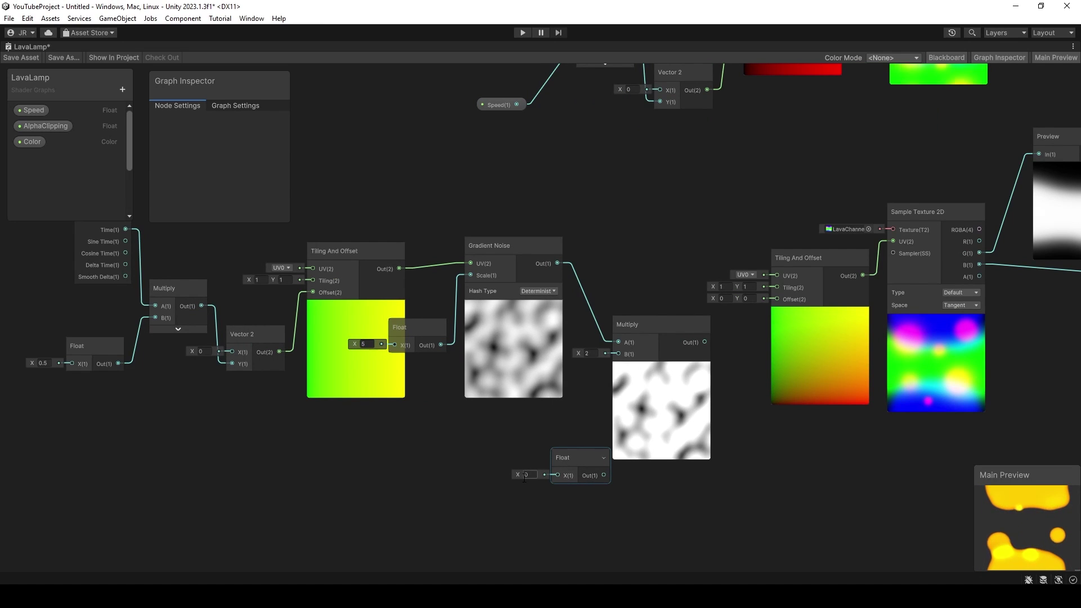
{"action": "left_click", "coordinate": [529, 474]}
{"action": "type", "text": "0.5"}
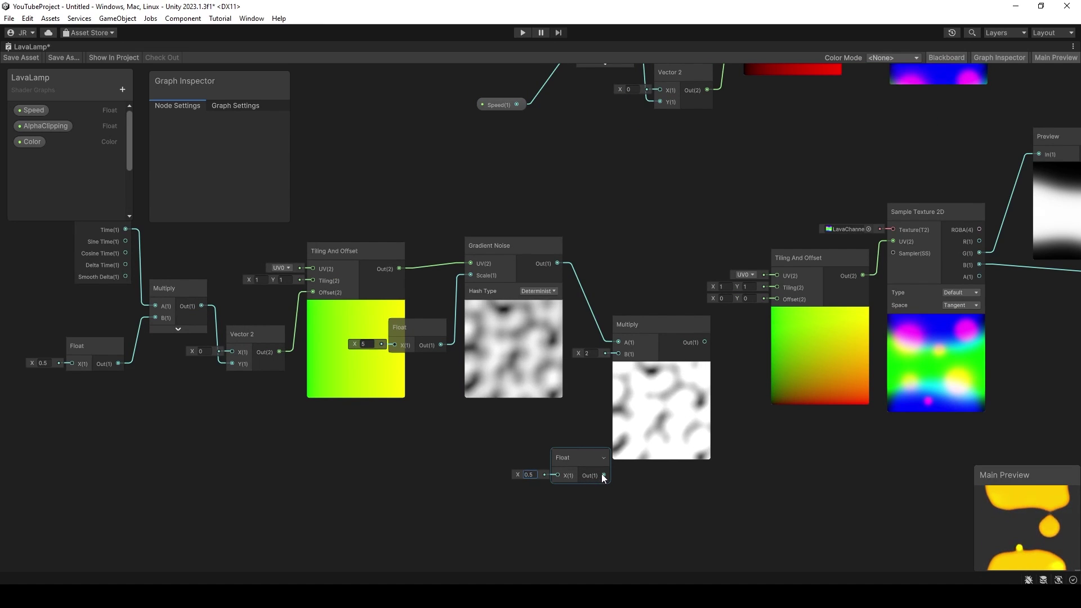
{"action": "left_click_drag", "start_coordinate": [604, 475], "coordinate": [618, 354]}
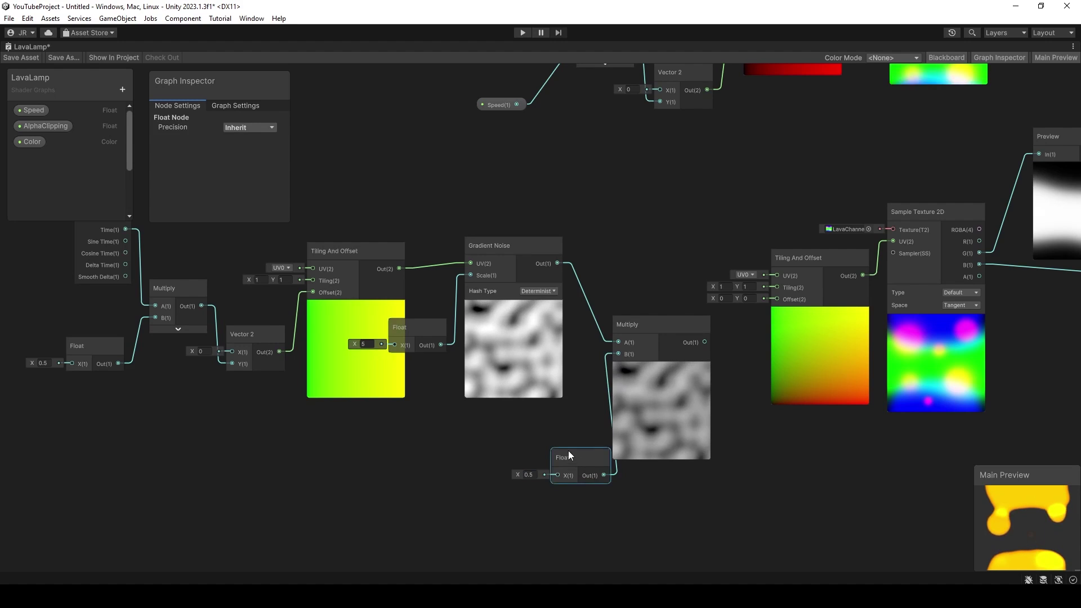
{"action": "left_click_drag", "start_coordinate": [569, 450], "coordinate": [552, 416]}
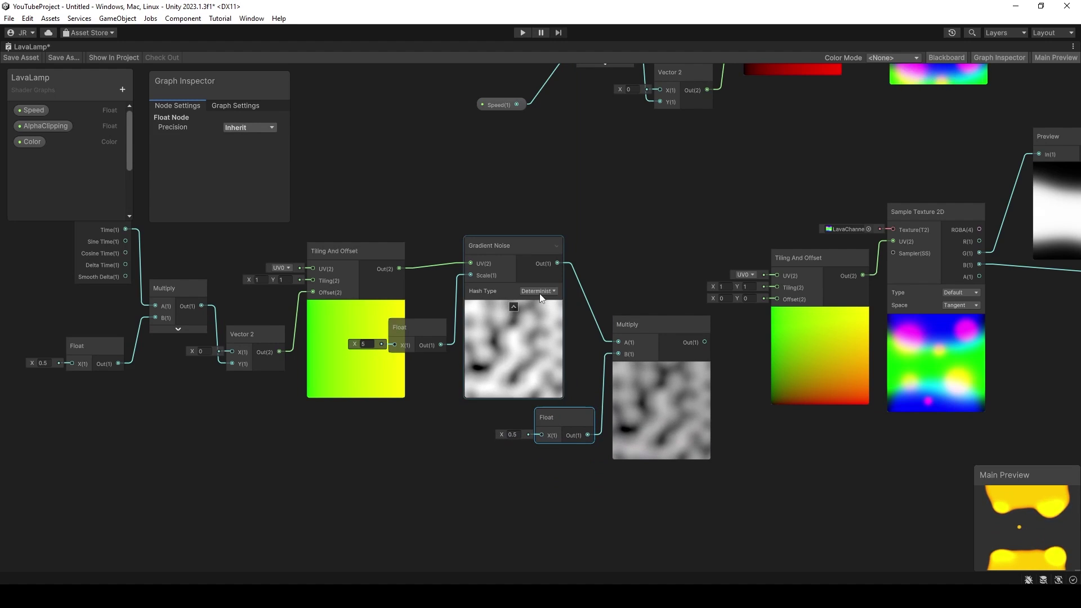
Step: Connect the Multiply output to the lower Tiling And Offset's Offset input
{"action": "scroll", "coordinate": [537, 286], "scroll_direction": "down", "scroll_amount": 2}
{"action": "middle_click_drag", "start_coordinate": [537, 286], "coordinate": [508, 343]}
{"action": "scroll", "coordinate": [508, 347], "scroll_direction": "up", "scroll_amount": 3}
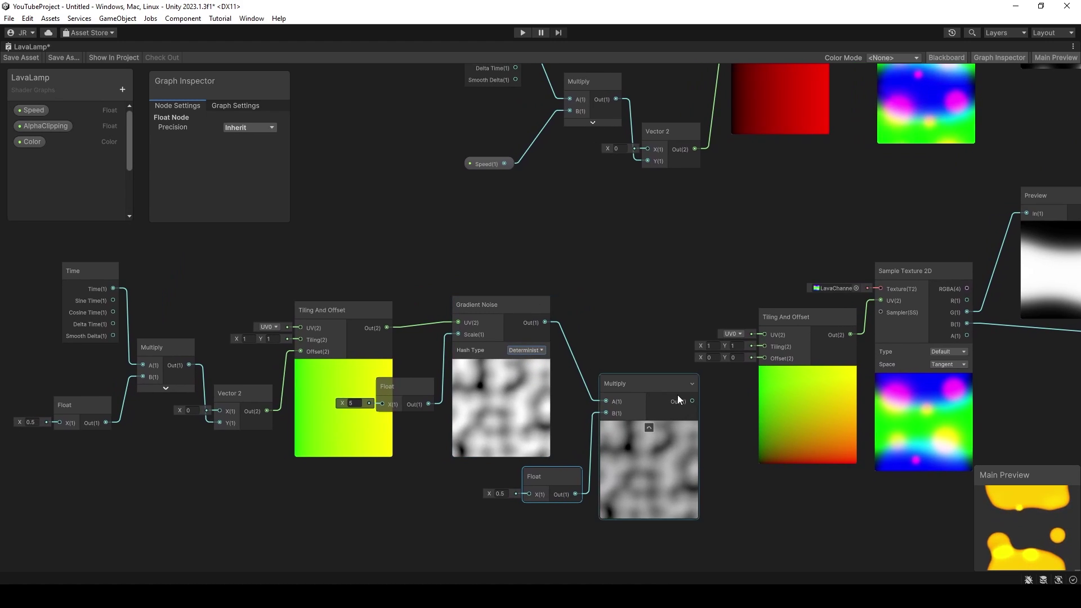
{"action": "middle_click_drag", "start_coordinate": [683, 401], "coordinate": [689, 401]}
{"action": "left_click_drag", "start_coordinate": [691, 401], "coordinate": [763, 358]}
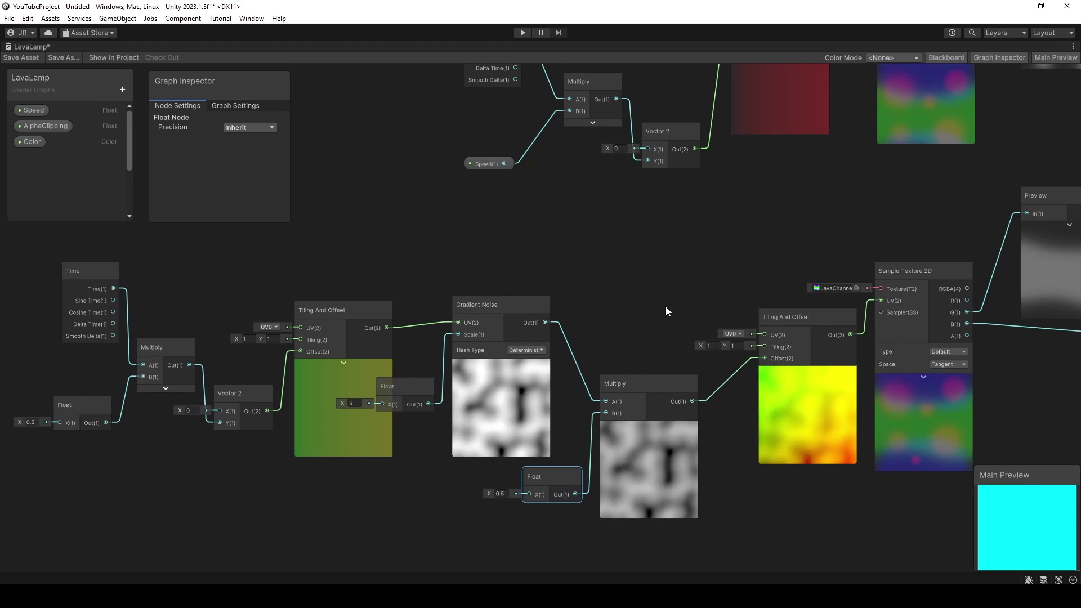
{"action": "left_click", "coordinate": [665, 306]}
{"action": "scroll", "coordinate": [665, 306], "scroll_direction": "down", "scroll_amount": 2}
{"action": "scroll", "coordinate": [665, 306], "scroll_direction": "down", "scroll_amount": 1}
{"action": "middle_click_drag", "start_coordinate": [704, 299], "coordinate": [420, 365]}
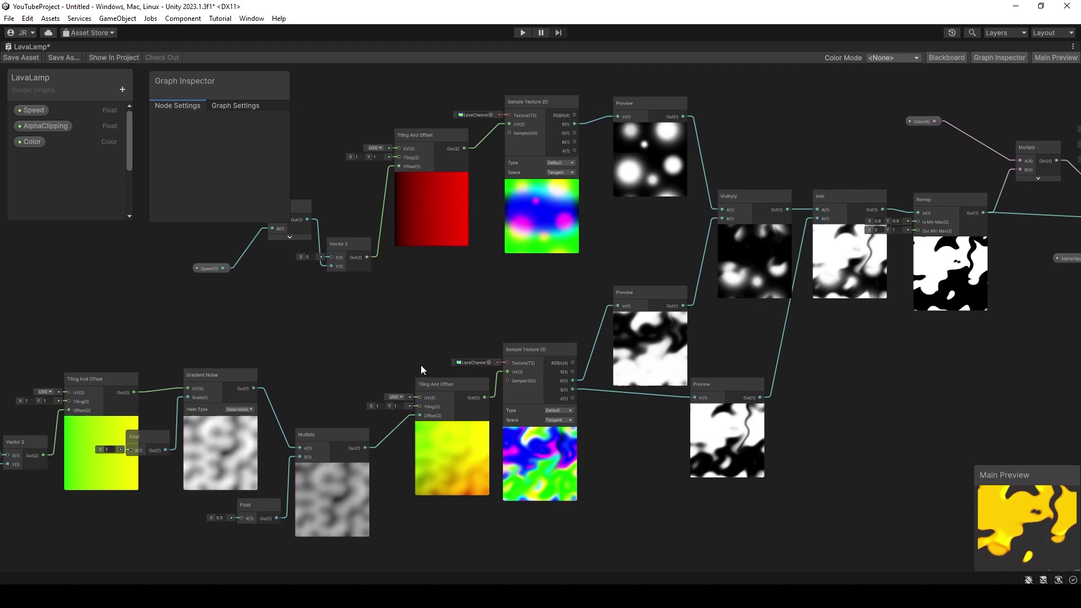
{"action": "middle_click_drag", "start_coordinate": [427, 364], "coordinate": [707, 322]}
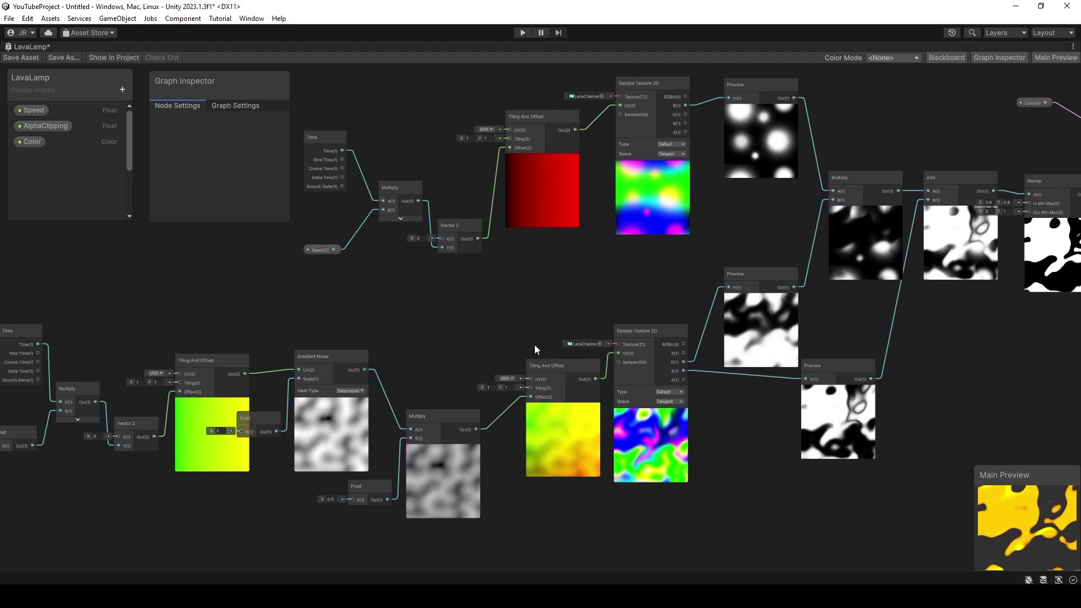
{"action": "scroll", "coordinate": [480, 345], "scroll_direction": "up", "scroll_amount": 1}
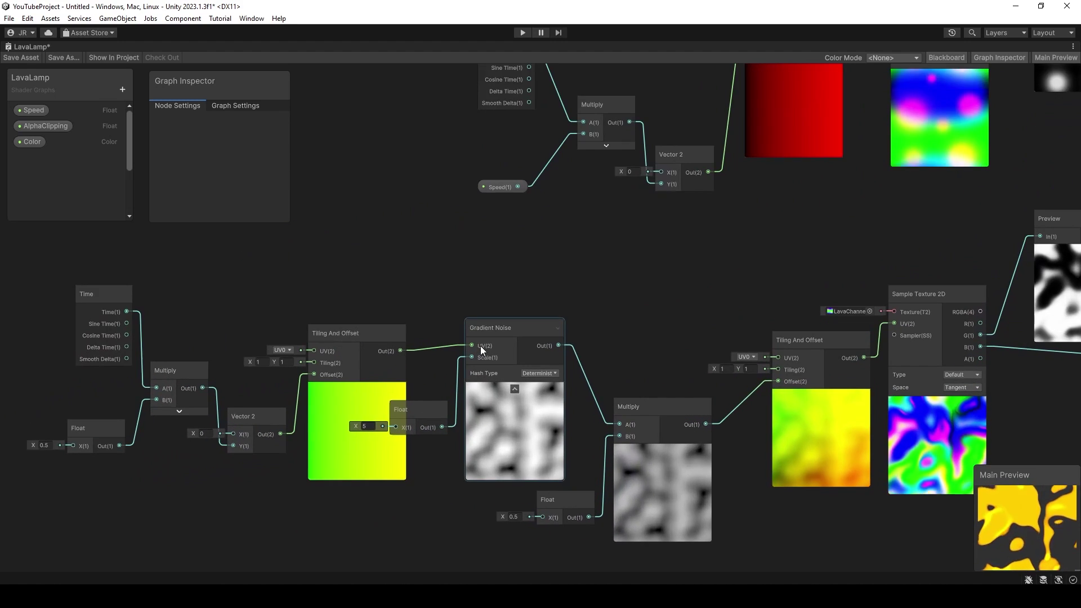
{"action": "middle_click_drag", "start_coordinate": [438, 303], "coordinate": [434, 282]}
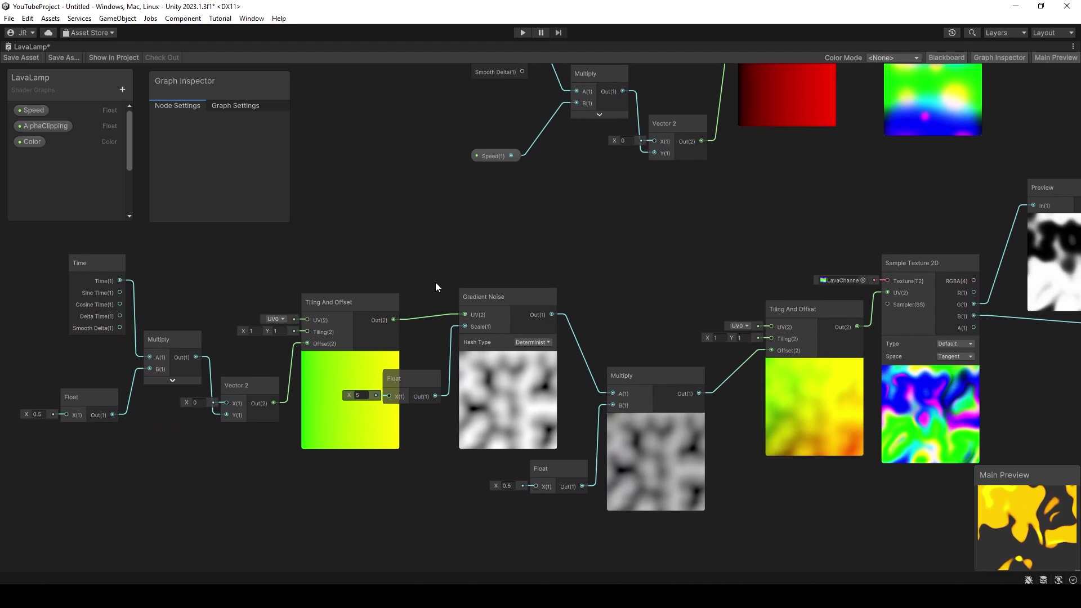
Step: Convert the time-scaling Float into a property named DistortionSpeed
{"action": "left_click", "coordinate": [89, 399]}
{"action": "right_click", "coordinate": [89, 398]}
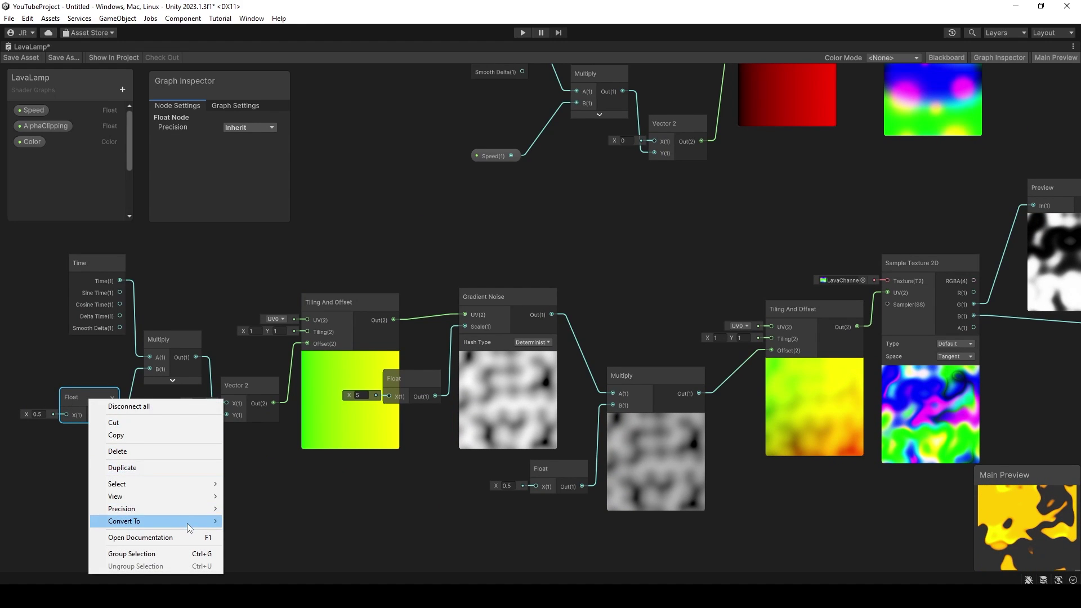
{"action": "left_click", "coordinate": [252, 546]}
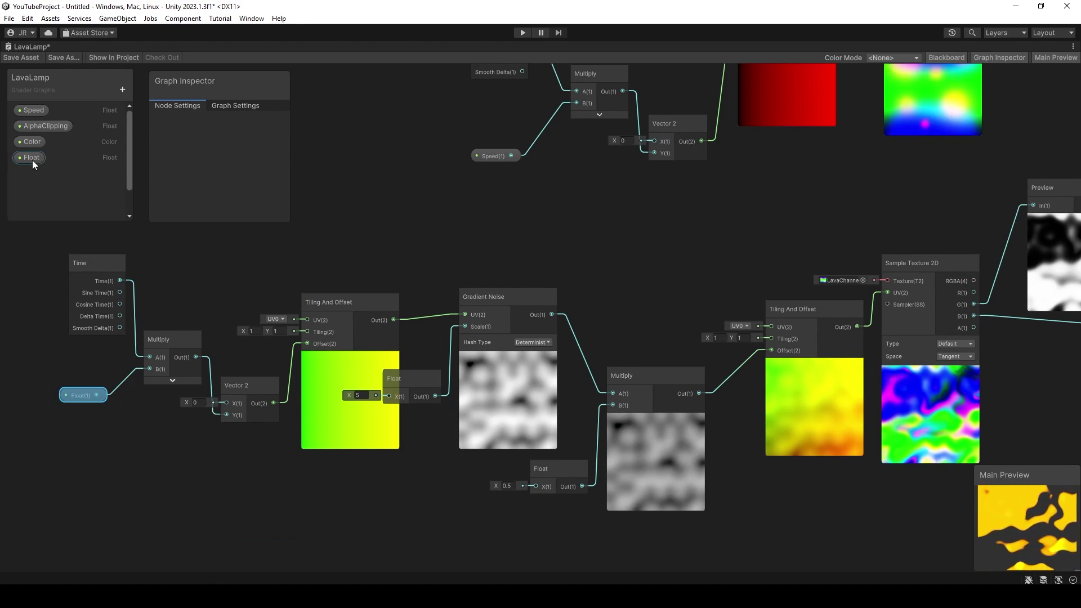
{"action": "double_click", "coordinate": [28, 158]}
{"action": "type", "text": "Distorti"}
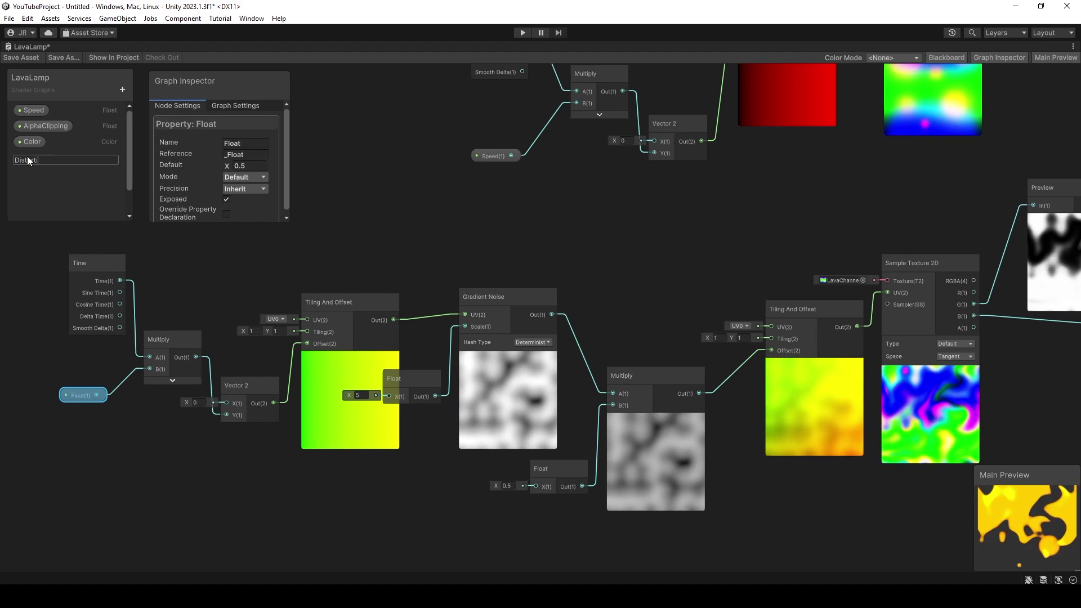
{"action": "type", "text": "onSpeed"}
{"action": "key", "text": "Return"}
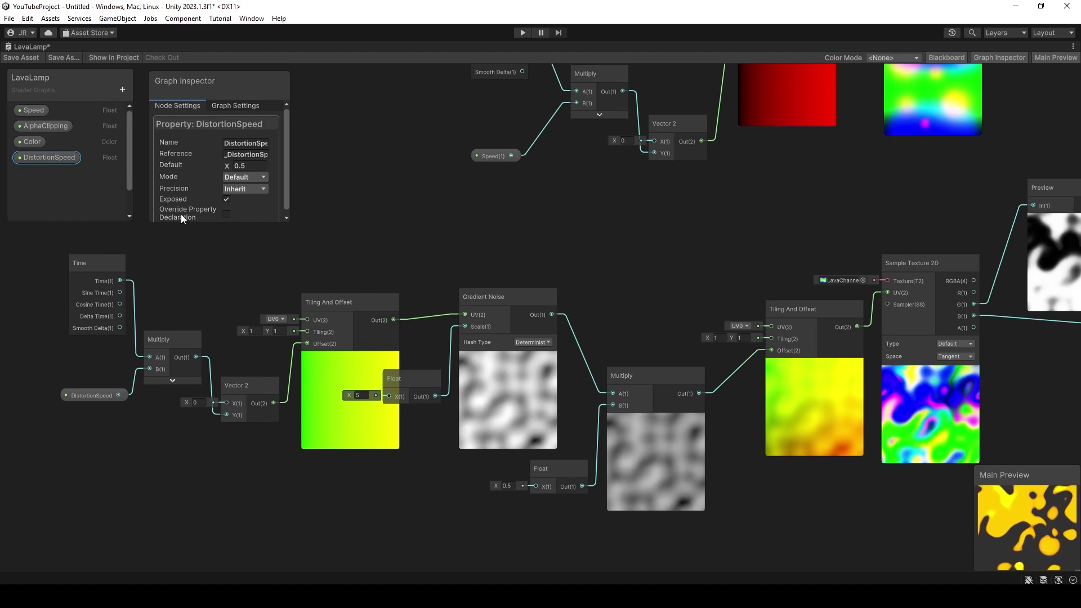
Step: Convert the noise-scale Float into a property named DistortionScale
{"action": "left_click", "coordinate": [410, 375]}
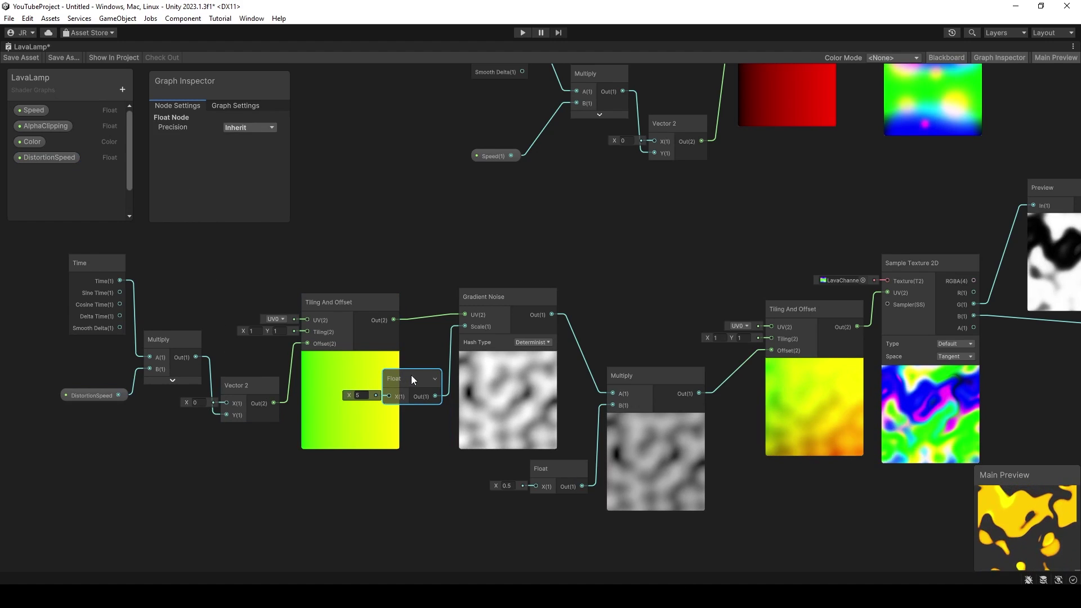
{"action": "right_click", "coordinate": [411, 375]}
{"action": "mouse_move", "coordinate": [504, 497]}
{"action": "left_click", "coordinate": [568, 523]}
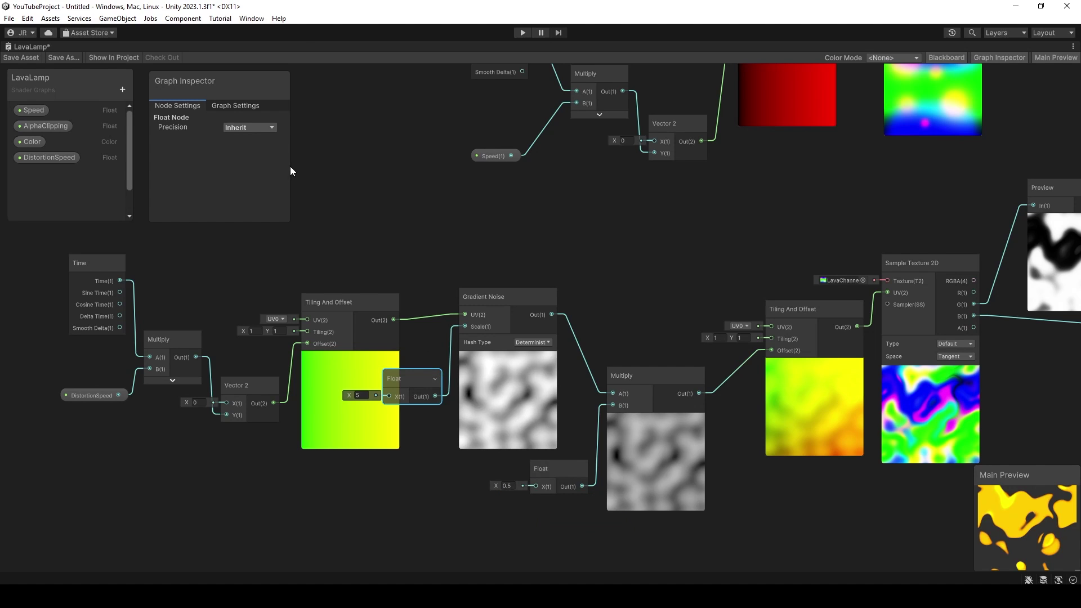
{"action": "left_click", "coordinate": [33, 172]}
{"action": "left_click", "coordinate": [248, 145]}
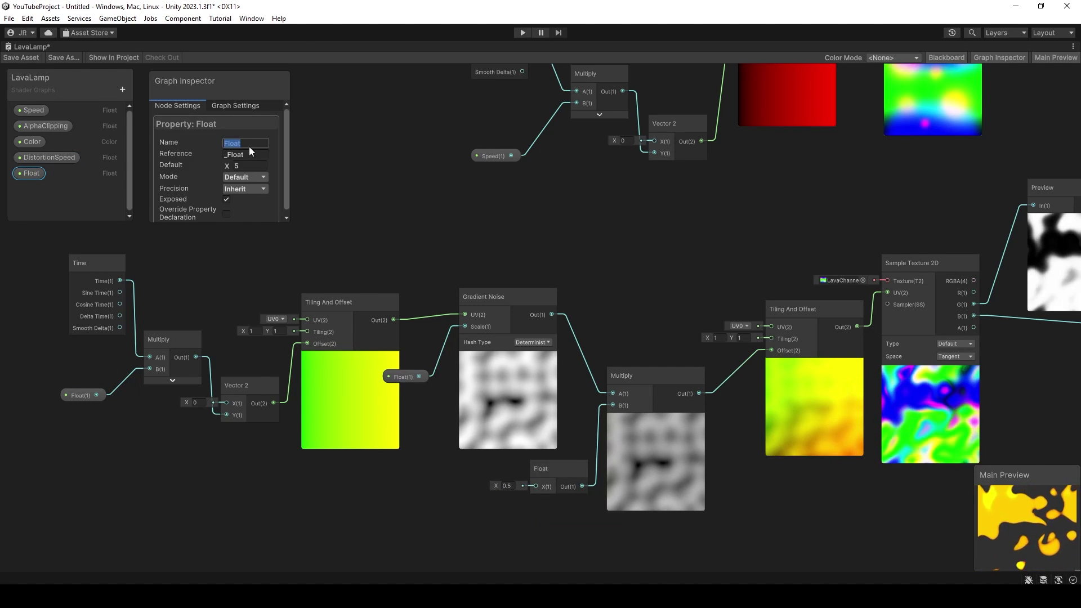
{"action": "type", "text": "Distortion"}
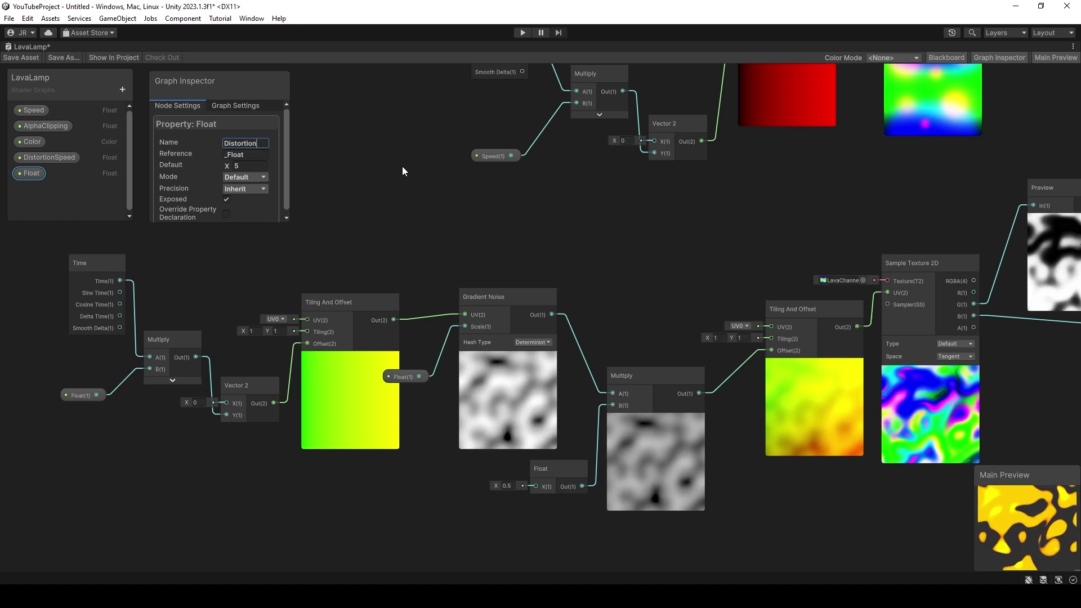
{"action": "type", "text": "Scale"}
{"action": "key", "text": "Return"}
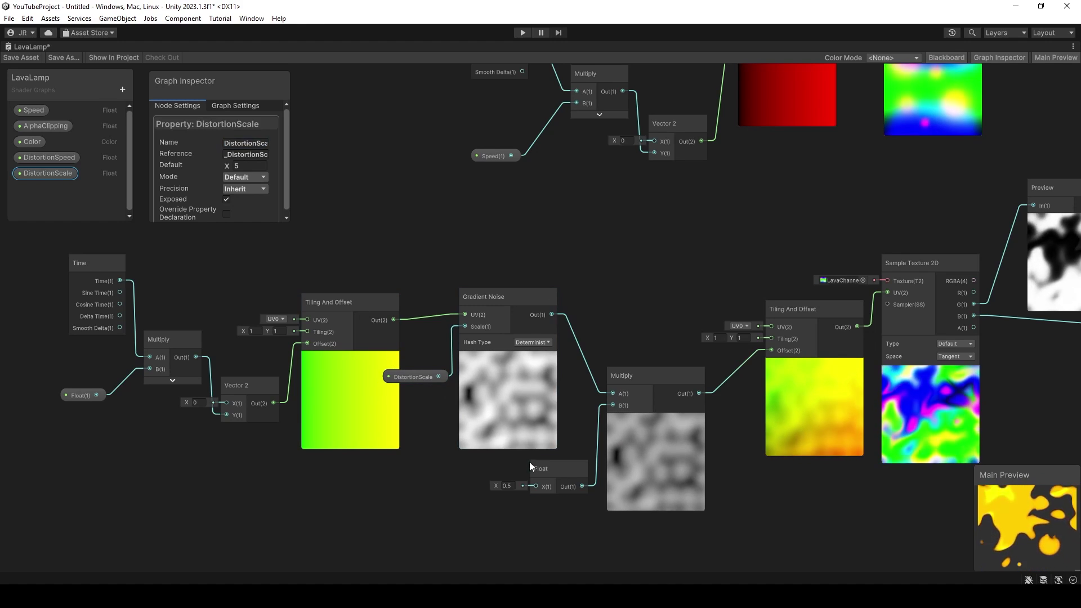
Step: Convert the 0.5 Multiply Float into a property named DistortionAmount
{"action": "left_click", "coordinate": [548, 467]}
{"action": "right_click", "coordinate": [549, 468]}
{"action": "mouse_move", "coordinate": [594, 421]}
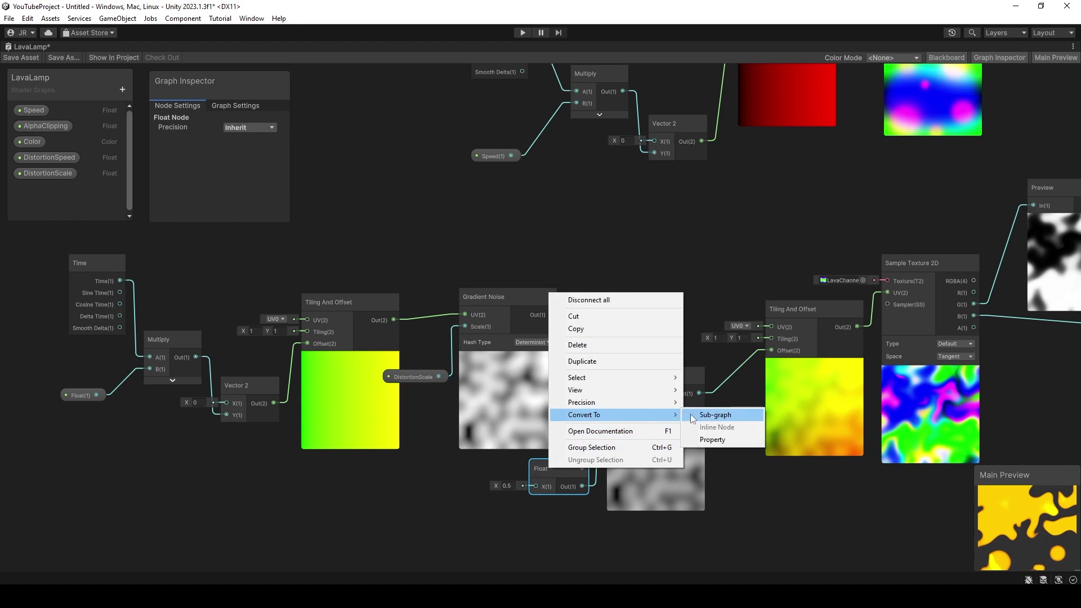
{"action": "left_click", "coordinate": [724, 439]}
{"action": "left_click", "coordinate": [57, 188]}
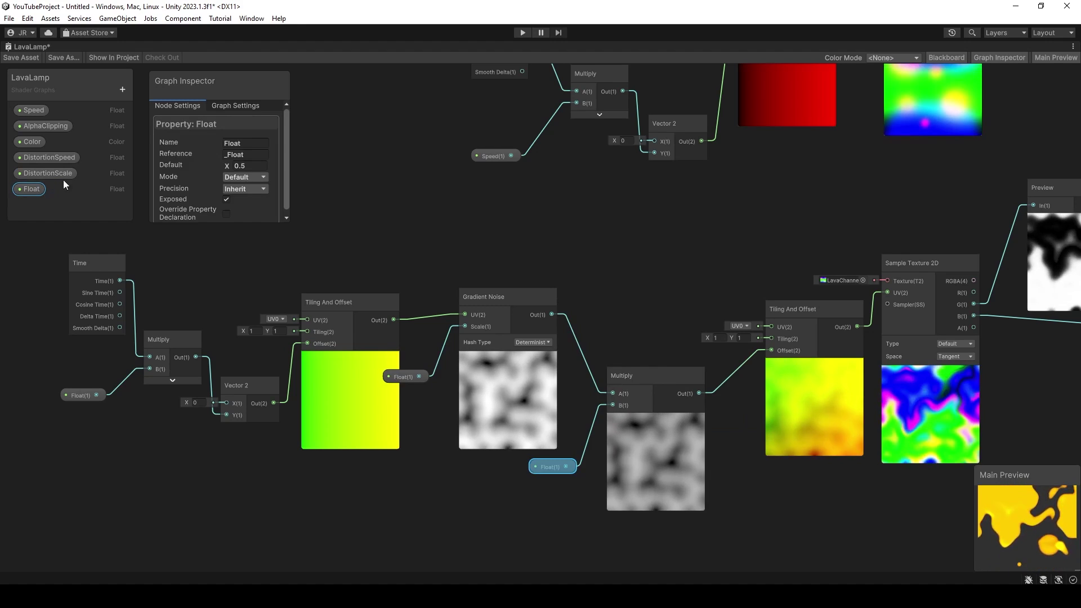
{"action": "left_click", "coordinate": [251, 144]}
{"action": "type", "text": "Distorti"}
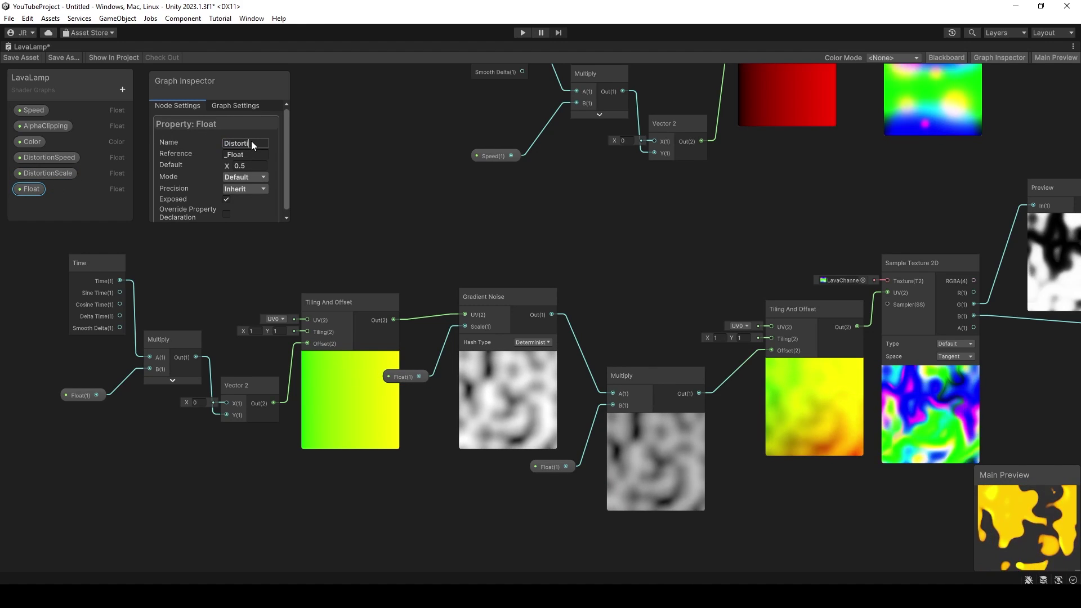
{"action": "type", "text": "onAmount"}
{"action": "key", "text": "Return"}
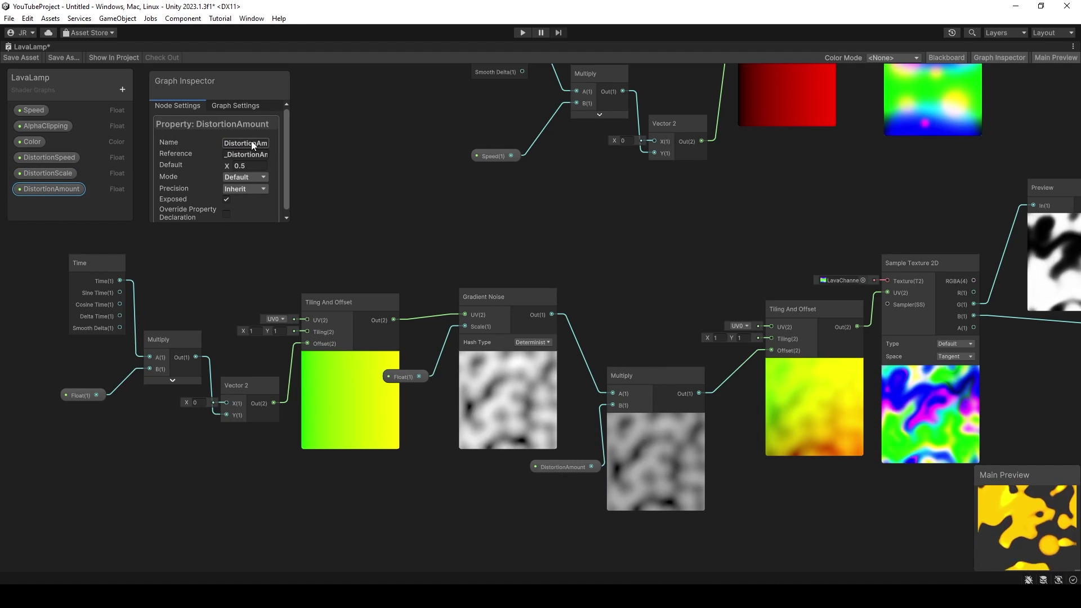
{"action": "left_click", "coordinate": [651, 242]}
{"action": "scroll", "coordinate": [650, 242], "scroll_direction": "down", "scroll_amount": 3}
Step: Set the material's DistortionSpeed to 0.2 and DistortionAmount to 0.05
{"action": "middle_click_drag", "start_coordinate": [644, 248], "coordinate": [546, 292]}
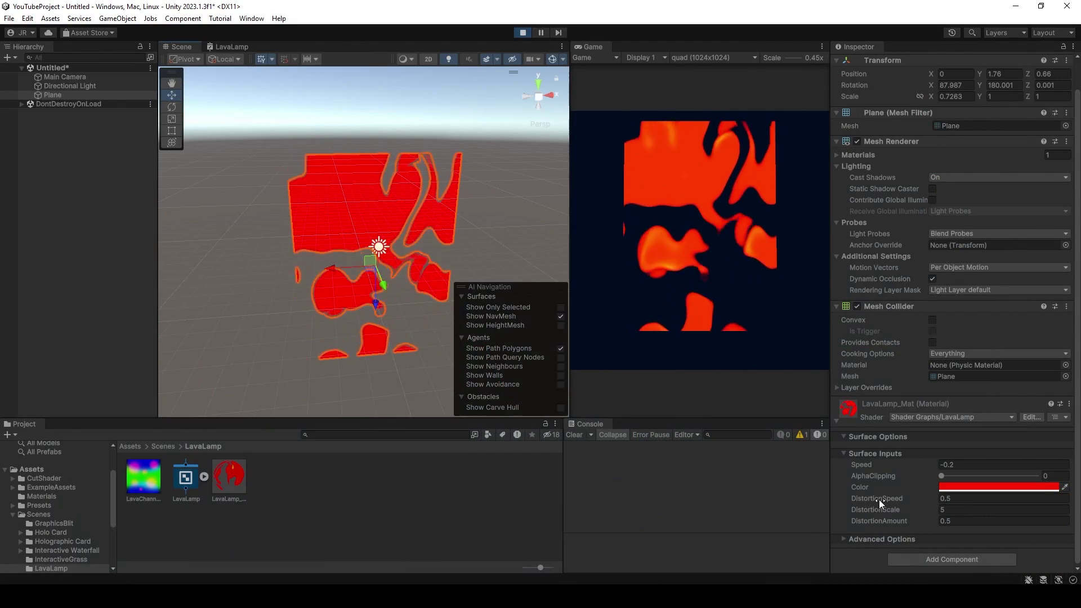
{"action": "left_click_drag", "start_coordinate": [882, 515], "coordinate": [885, 526]}
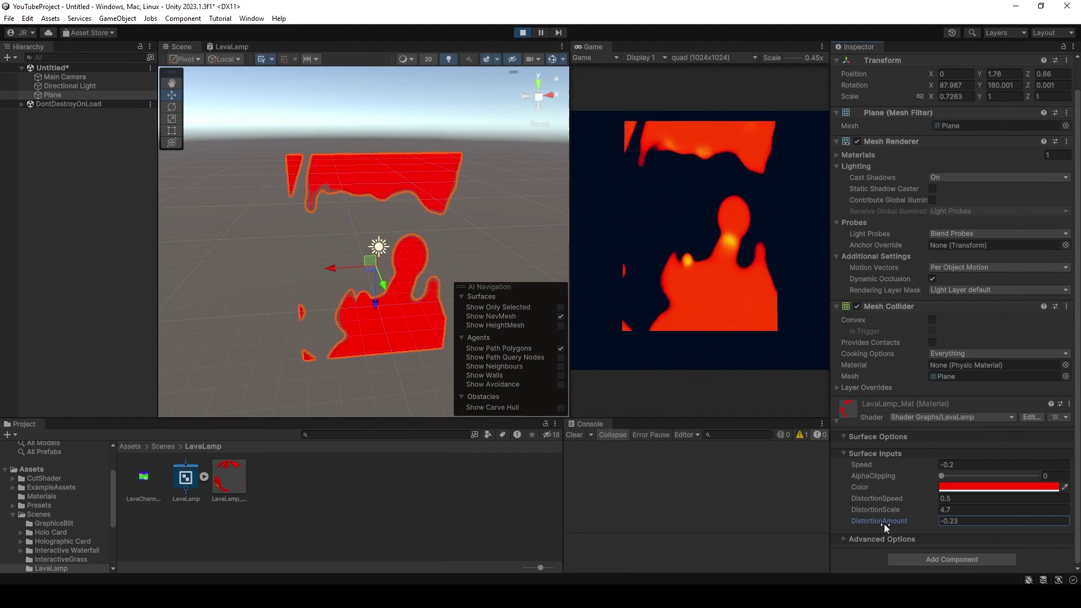
{"action": "left_click", "coordinate": [986, 522]}
{"action": "type", "text": "0.05"}
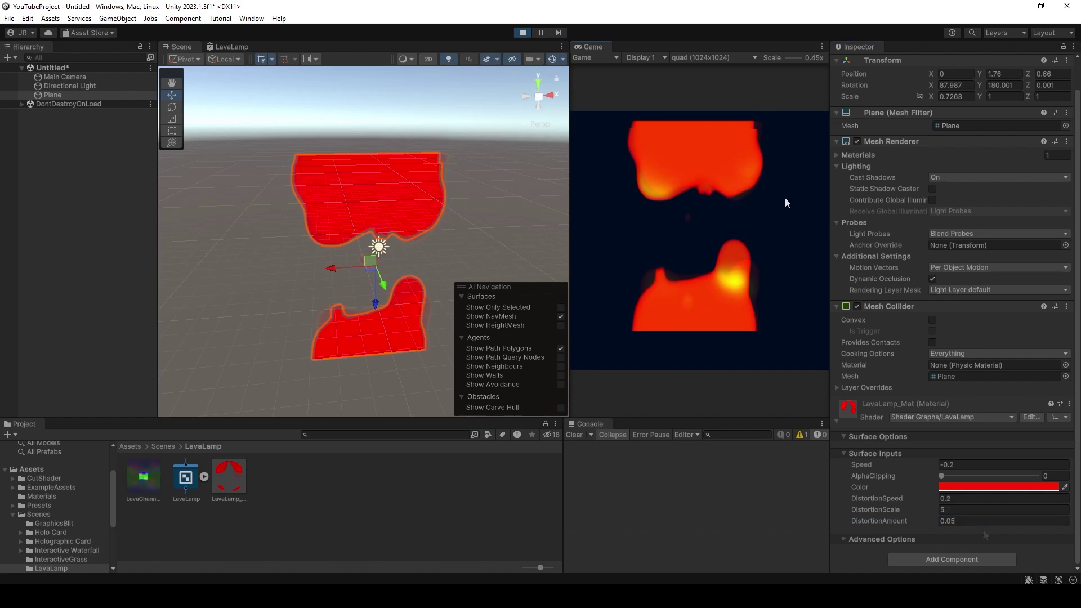
Step: Set the lava colour to orange-red FF3500
{"action": "left_click", "coordinate": [985, 489]}
{"action": "mouse_move", "coordinate": [1065, 401]}
{"action": "left_mouse_down"}
{"action": "mouse_move", "coordinate": [1012, 435]}
{"action": "mouse_move", "coordinate": [1024, 376]}
{"action": "left_mouse_up"}
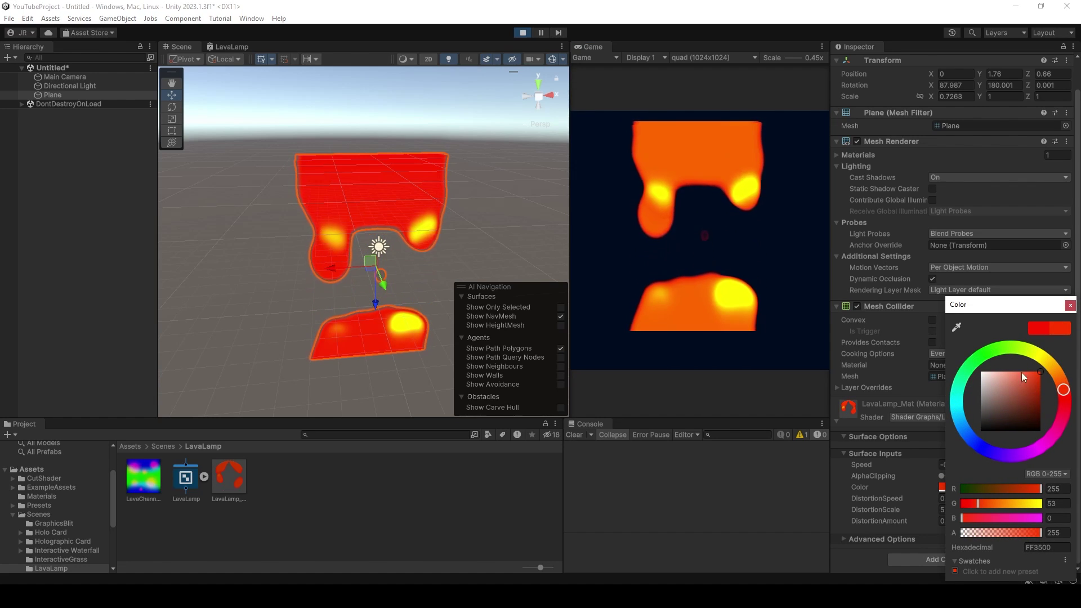
{"action": "left_click", "coordinate": [760, 218]}
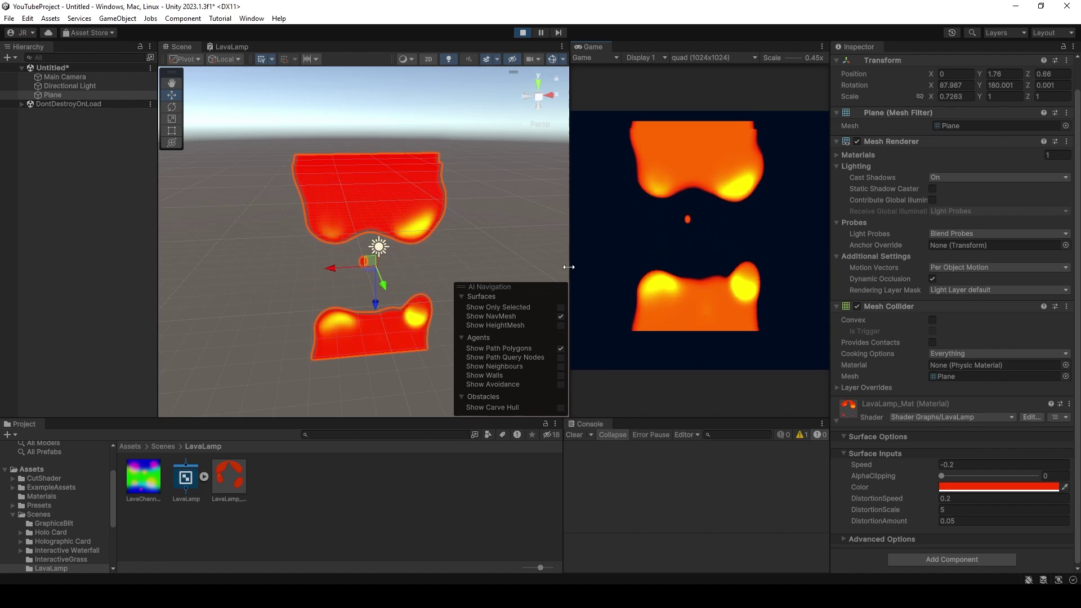